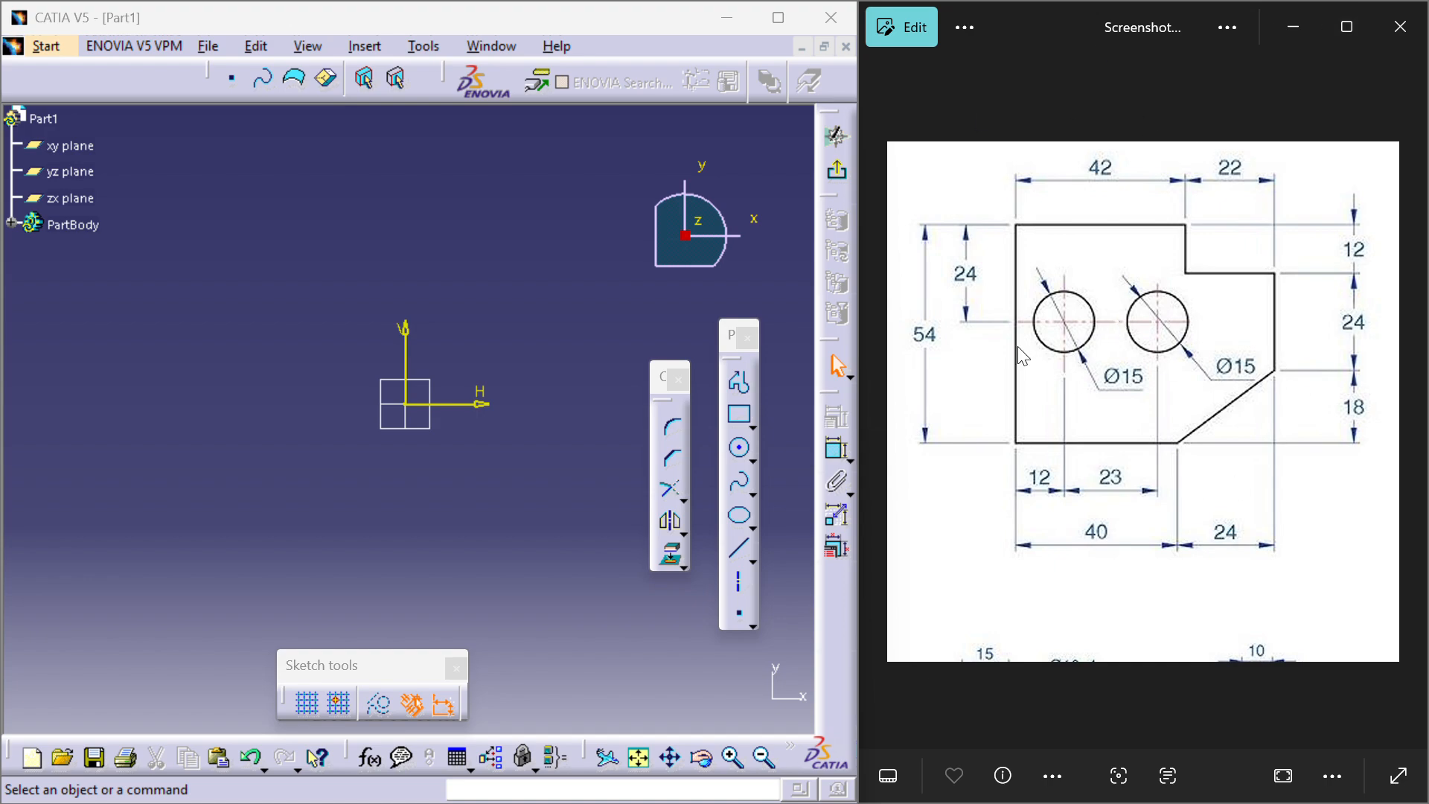
{"action": "left_click", "coordinate": [46, 45]}
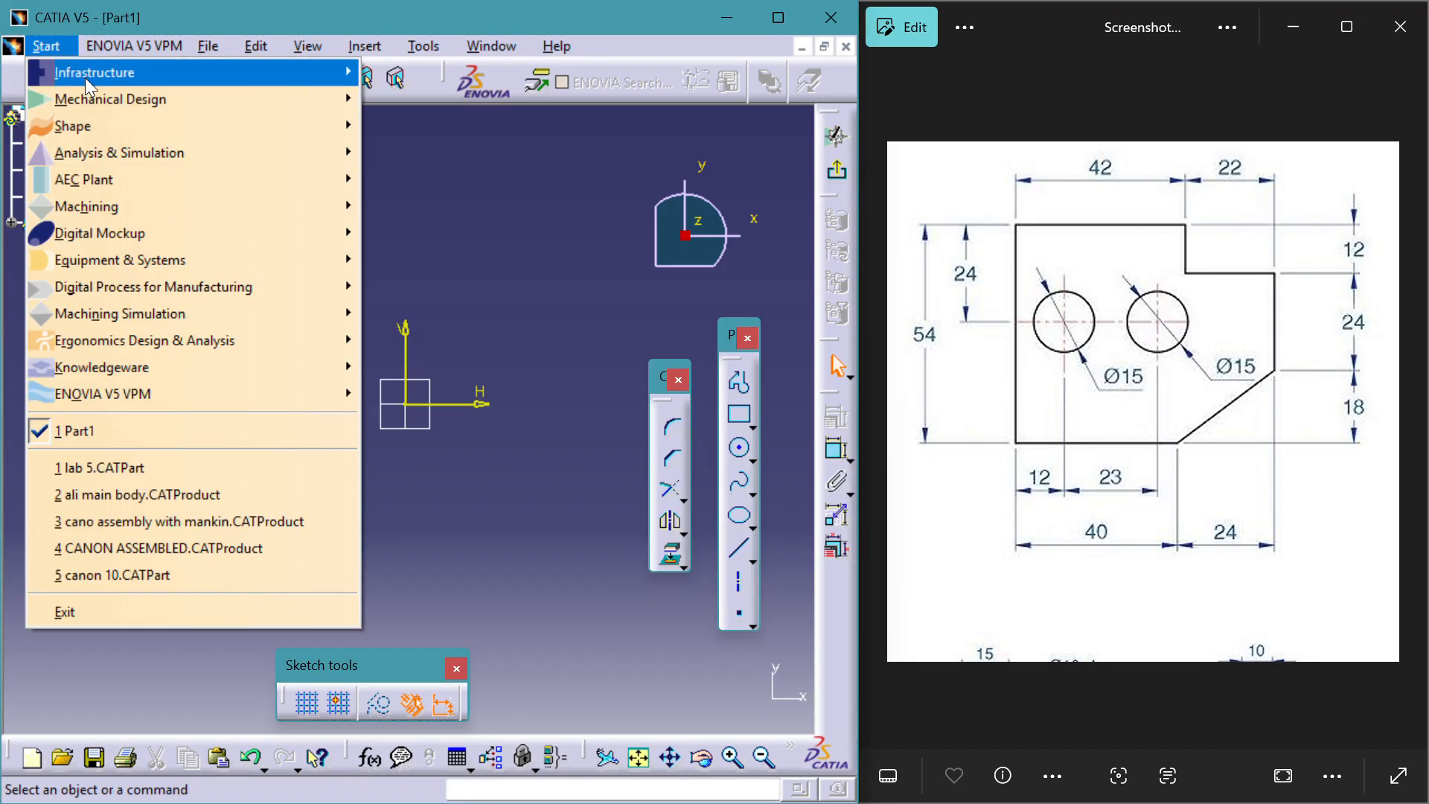
{"action": "mouse_move", "coordinate": [94, 108]}
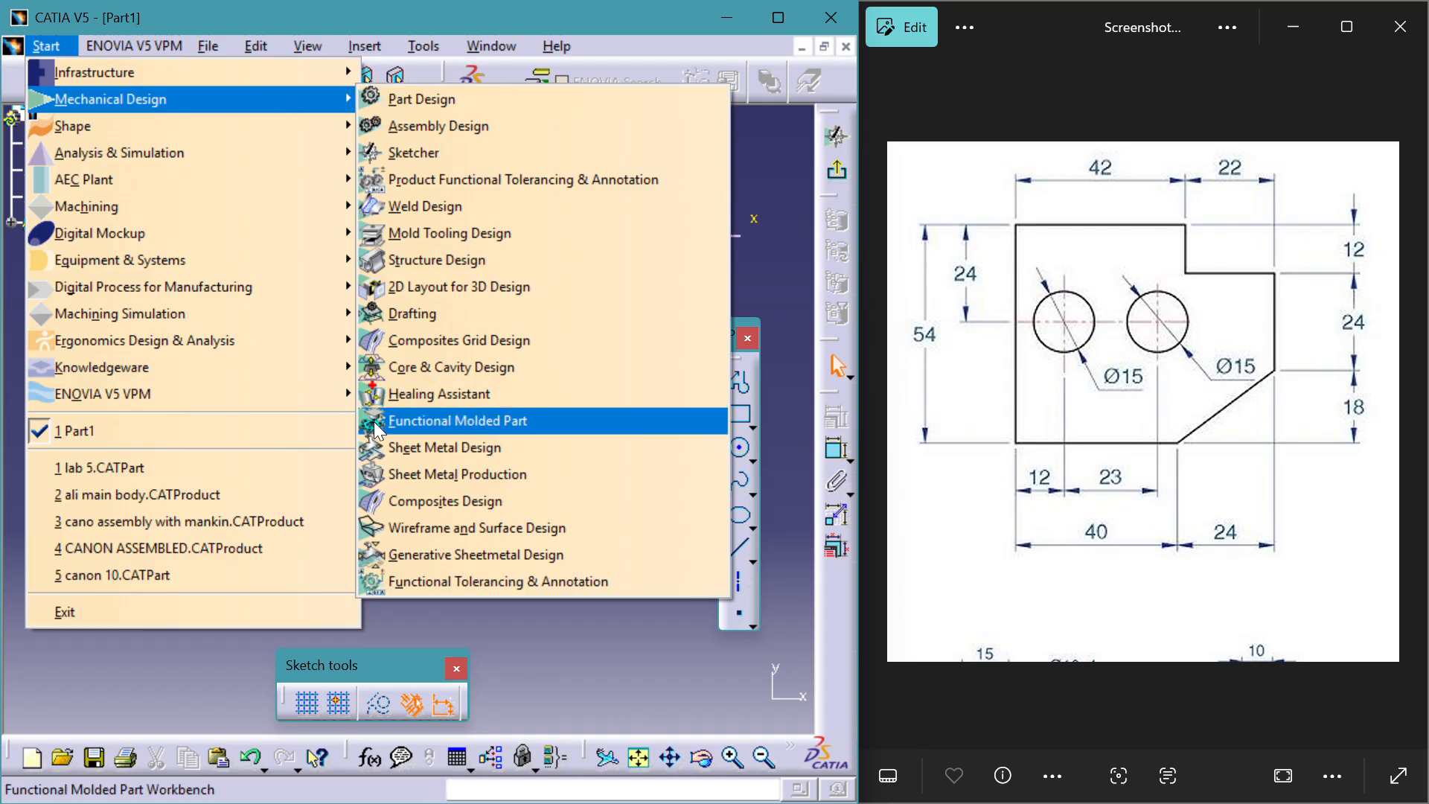
{"action": "left_click", "coordinate": [553, 636]}
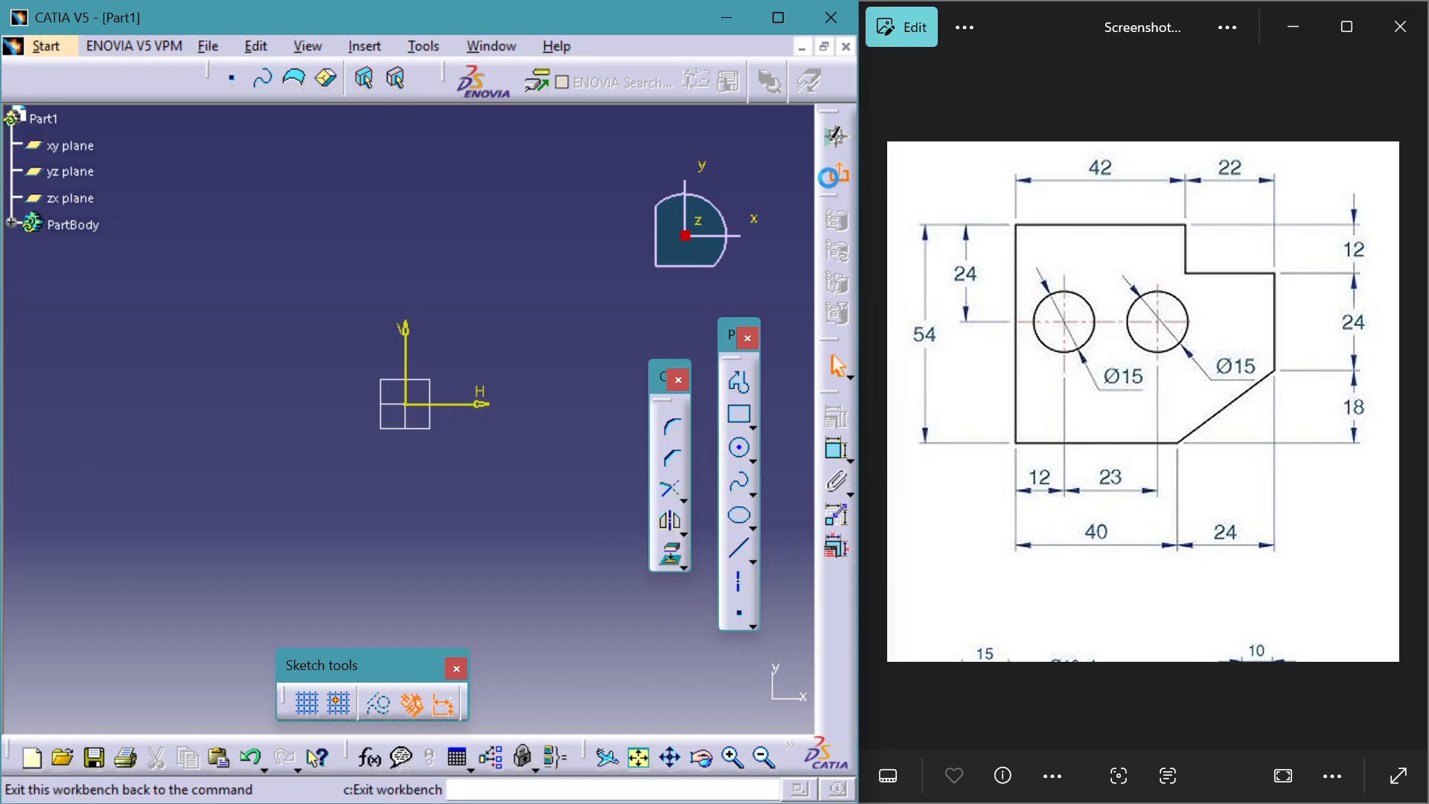
Exit the current sketch and open a new sketch on the xy plane
{"action": "left_click", "coordinate": [835, 170]}
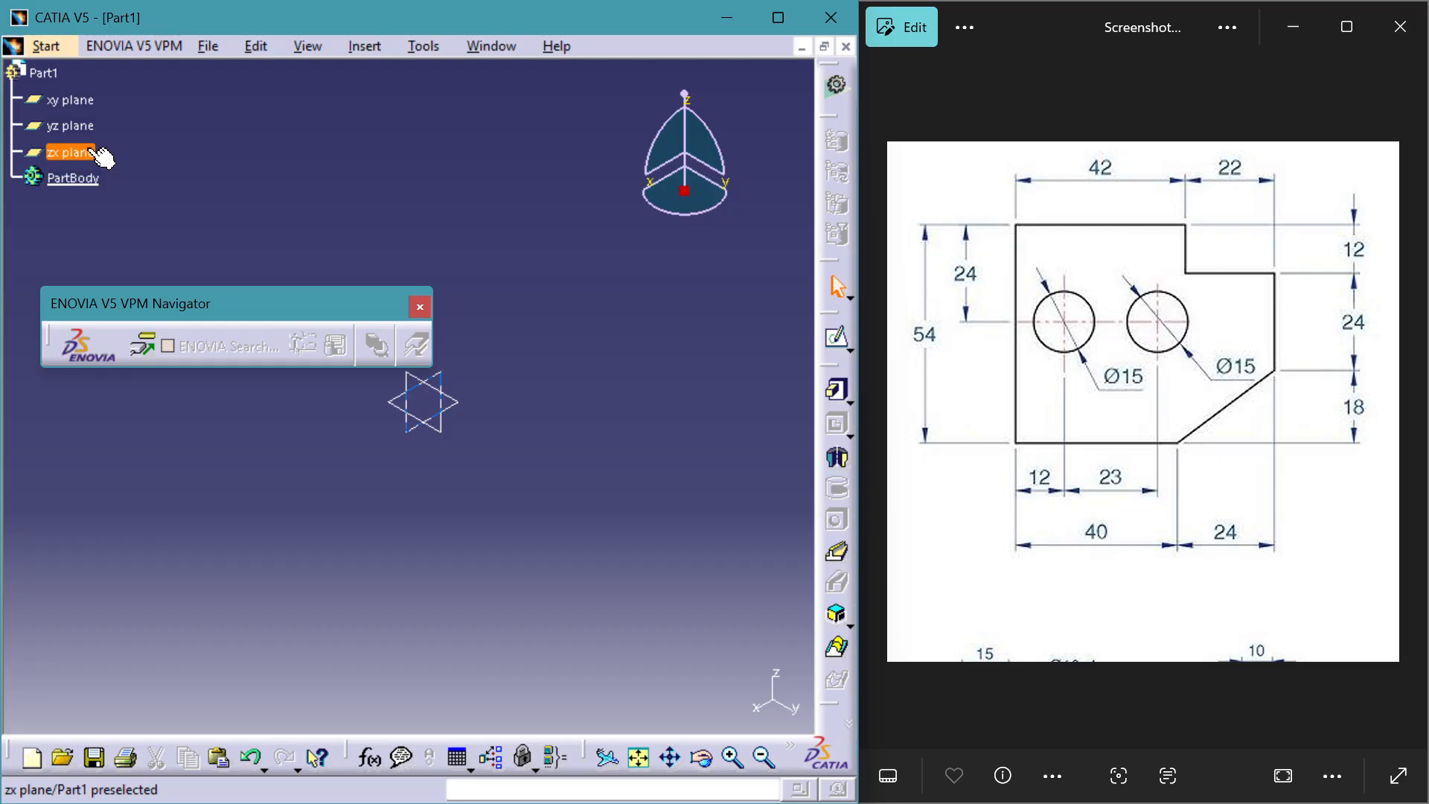
{"action": "left_click", "coordinate": [74, 99]}
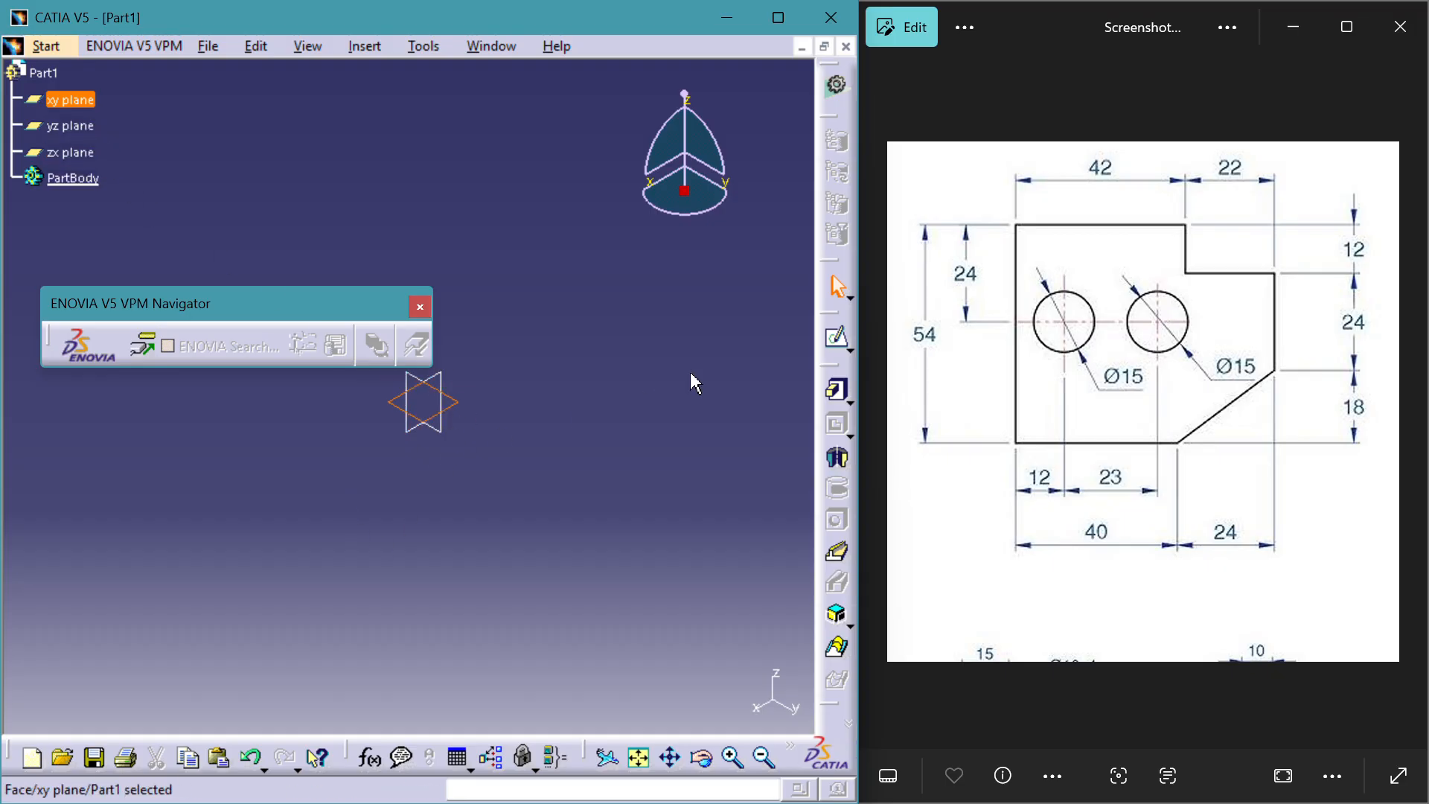
{"action": "left_click", "coordinate": [830, 344]}
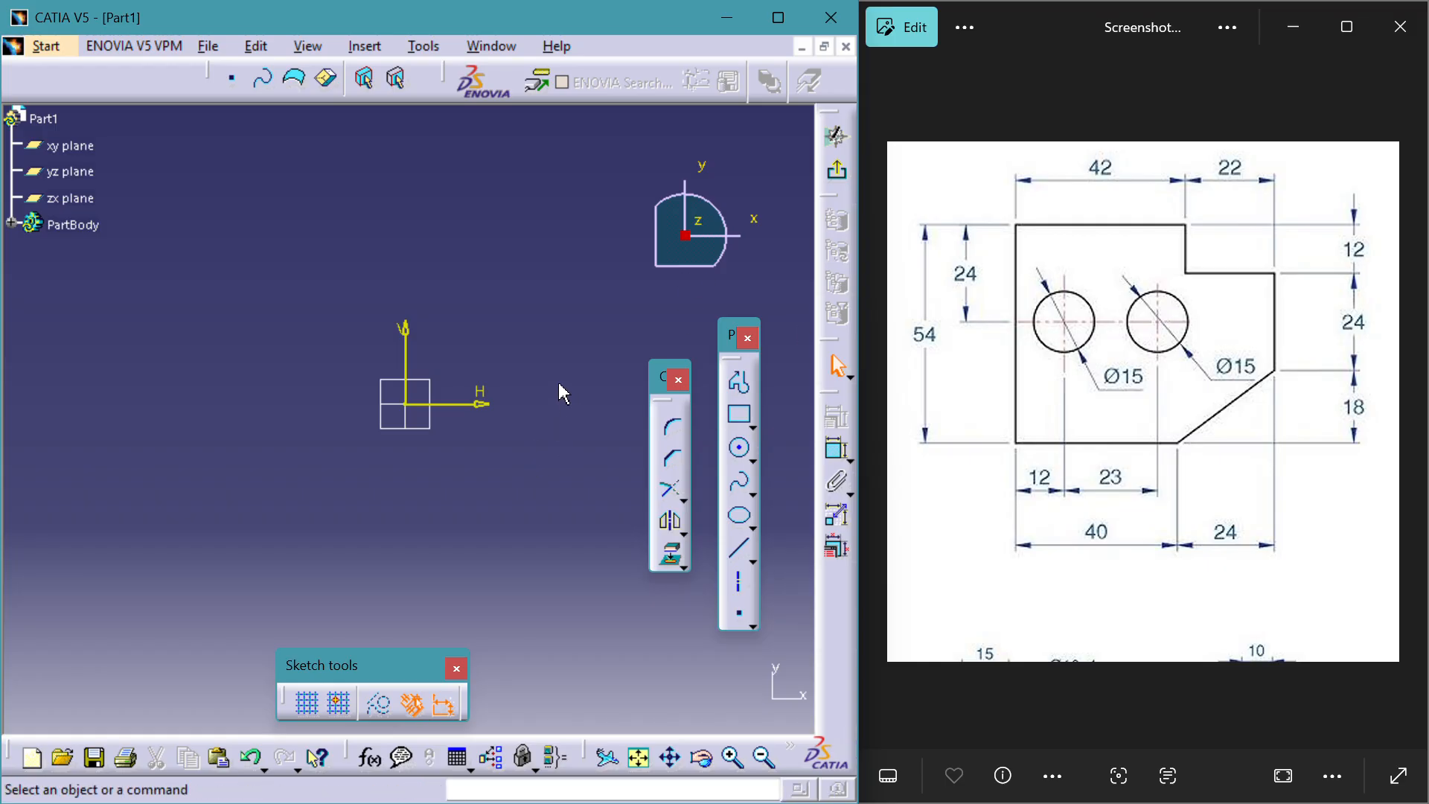
{"action": "left_click", "coordinate": [739, 551]}
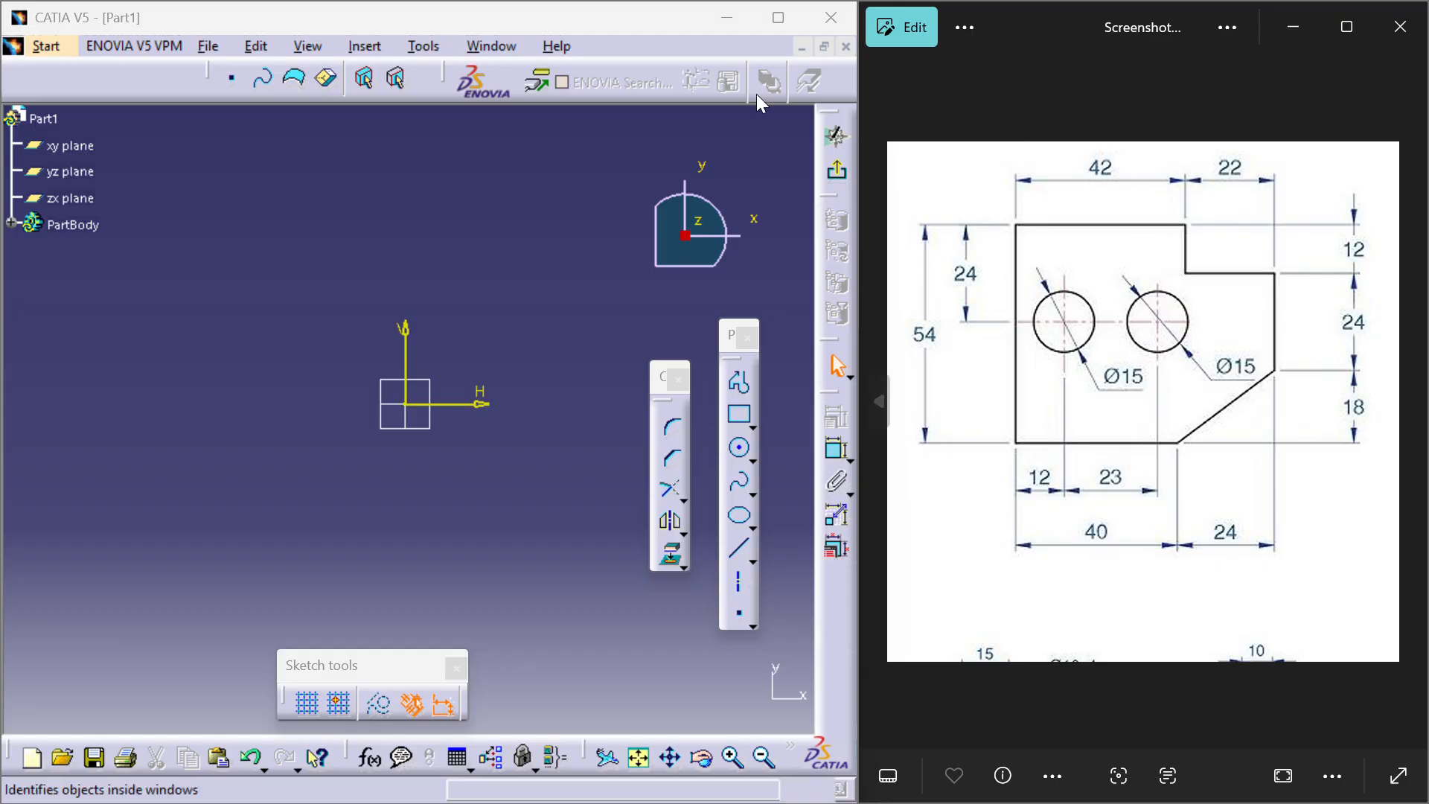
Set the default length unit to Inch (in) in the Parameters and Measure options
{"action": "left_click", "coordinate": [422, 47]}
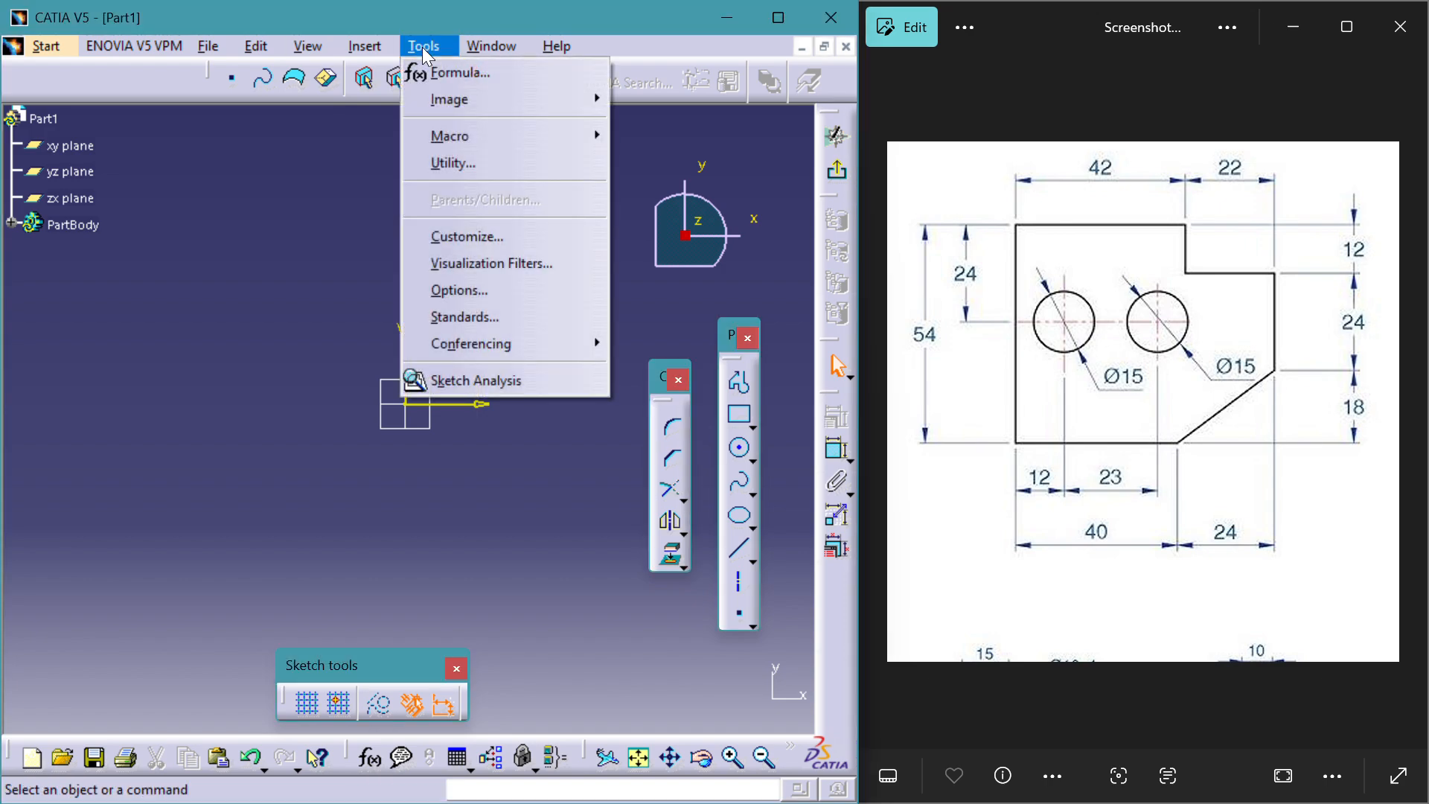
{"action": "left_click", "coordinate": [475, 292]}
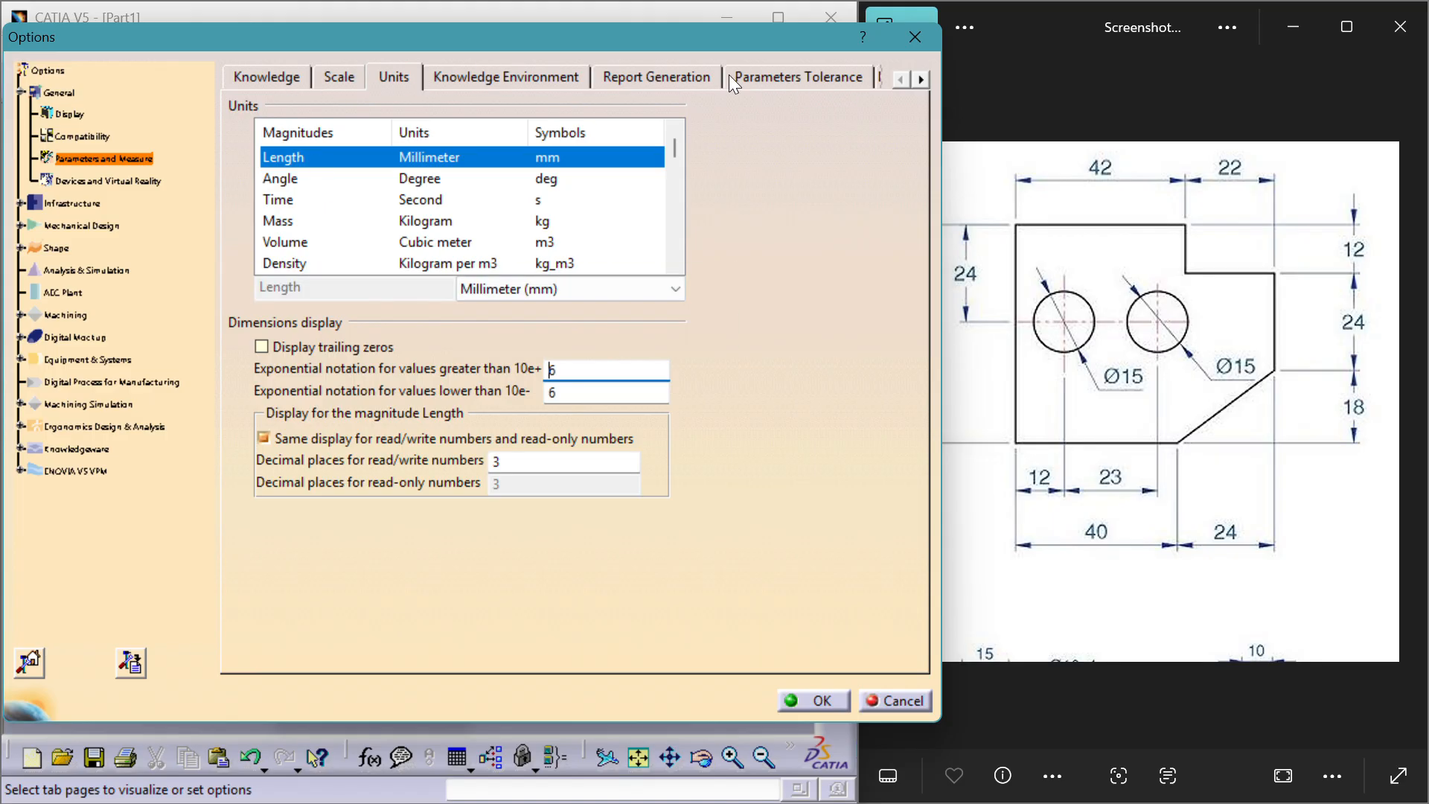
{"action": "left_click", "coordinate": [393, 77]}
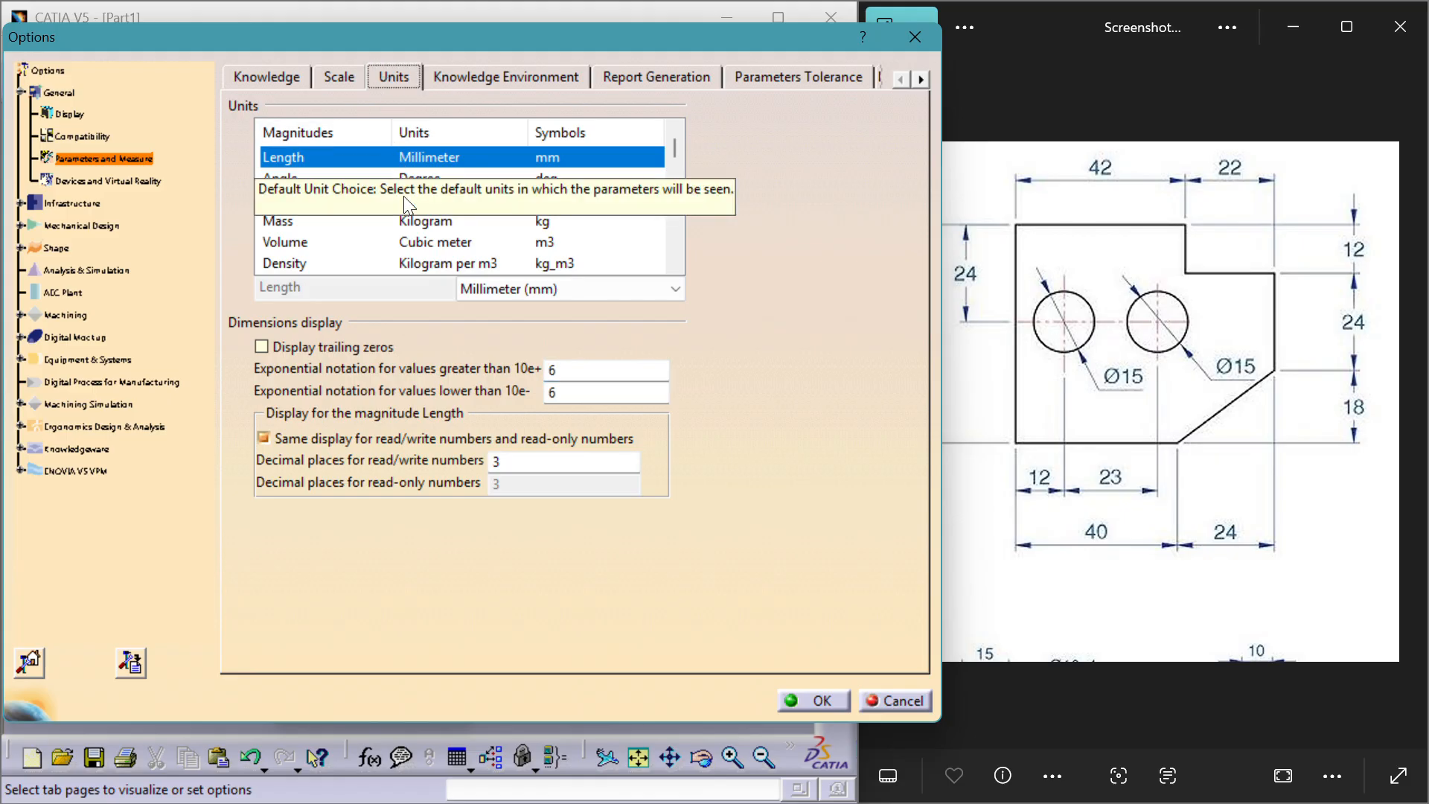
{"action": "left_click", "coordinate": [591, 159]}
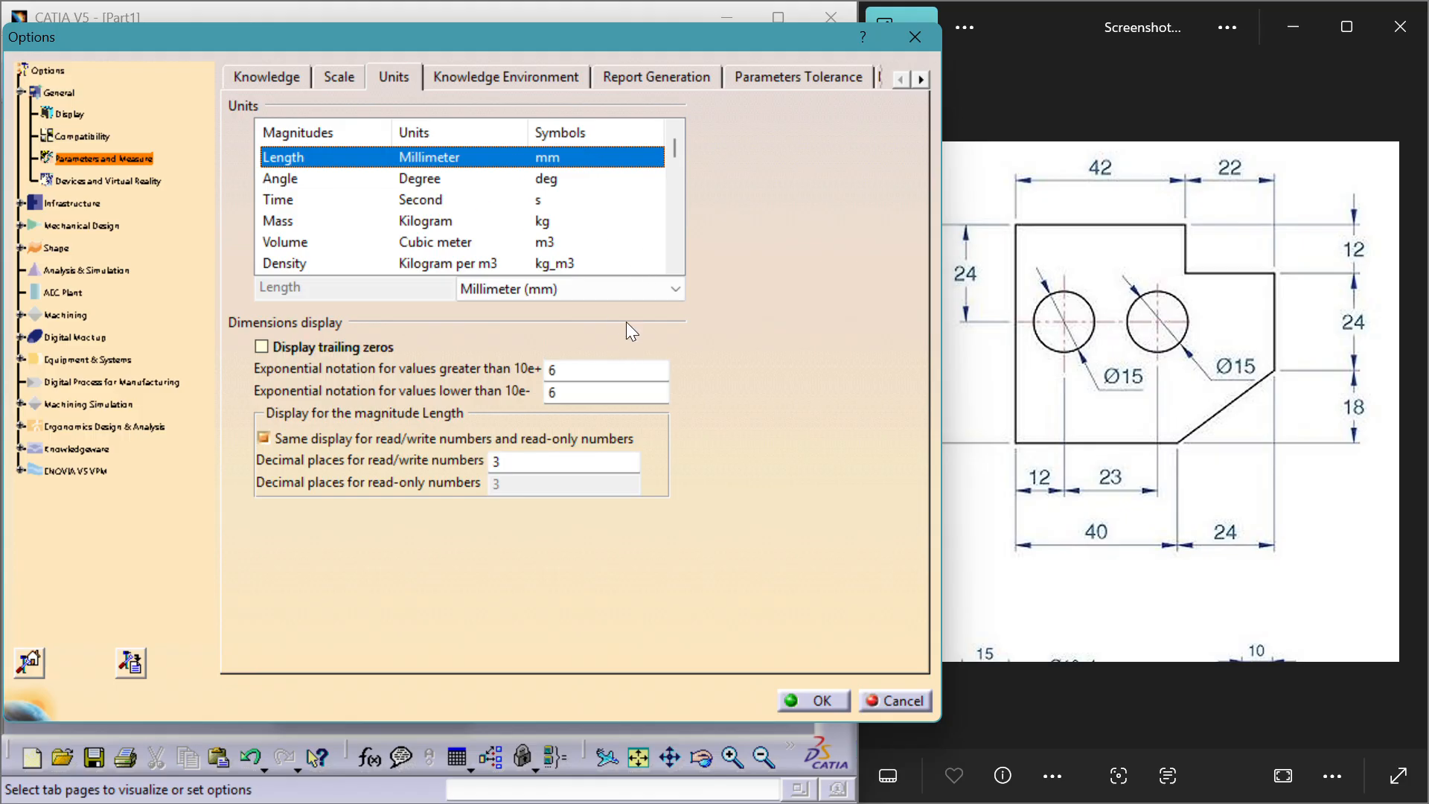
{"action": "left_click", "coordinate": [628, 291]}
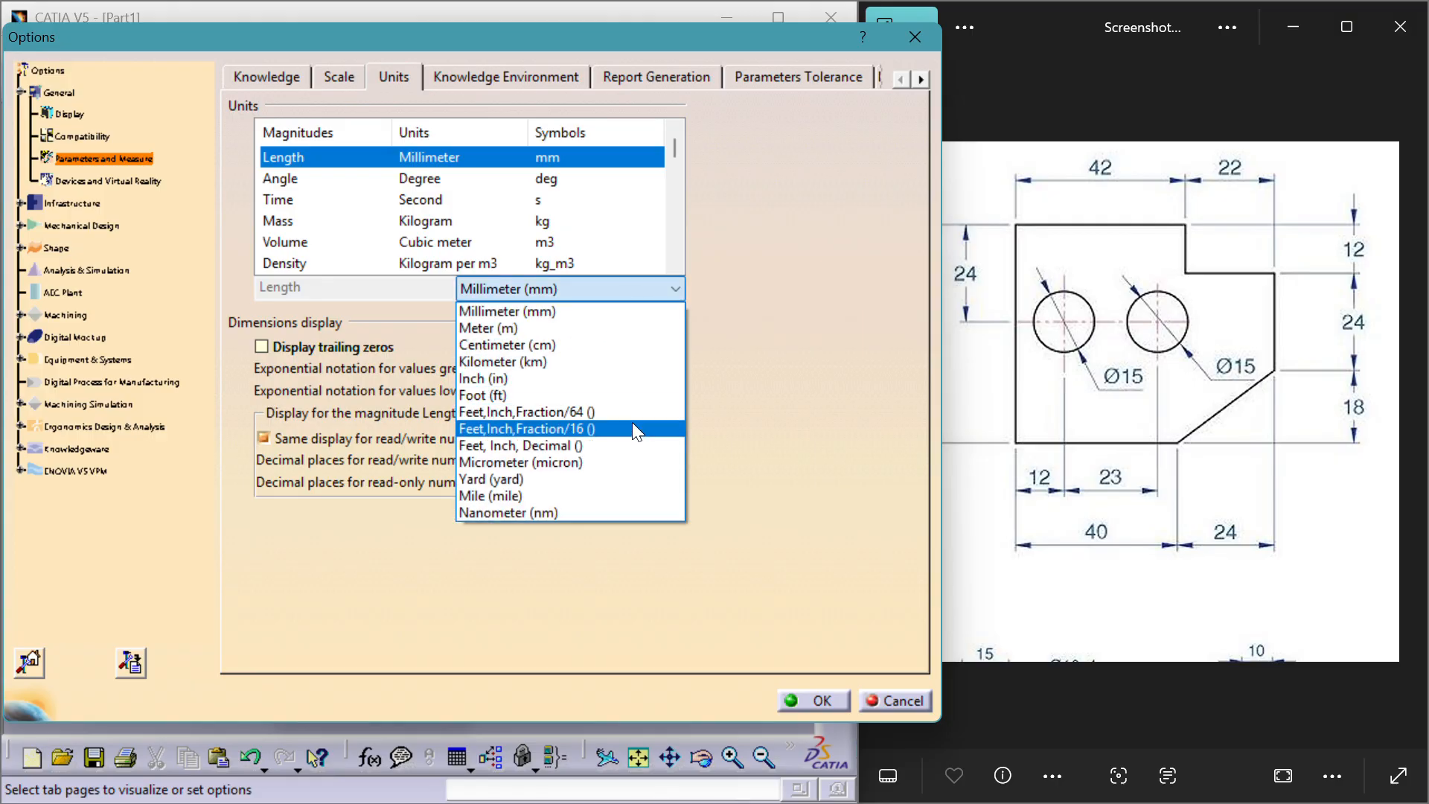
{"action": "left_click", "coordinate": [513, 377]}
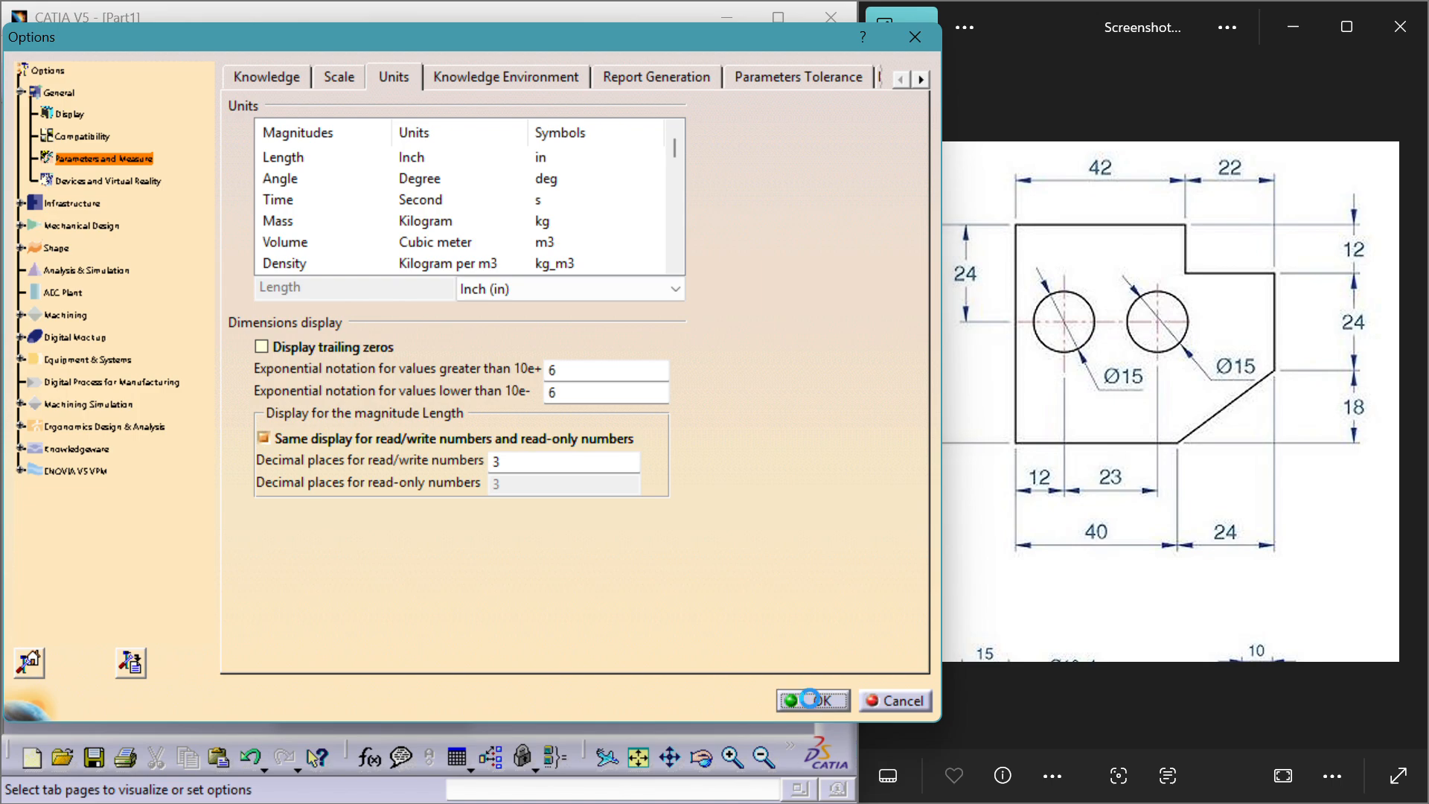
{"action": "left_click", "coordinate": [811, 700]}
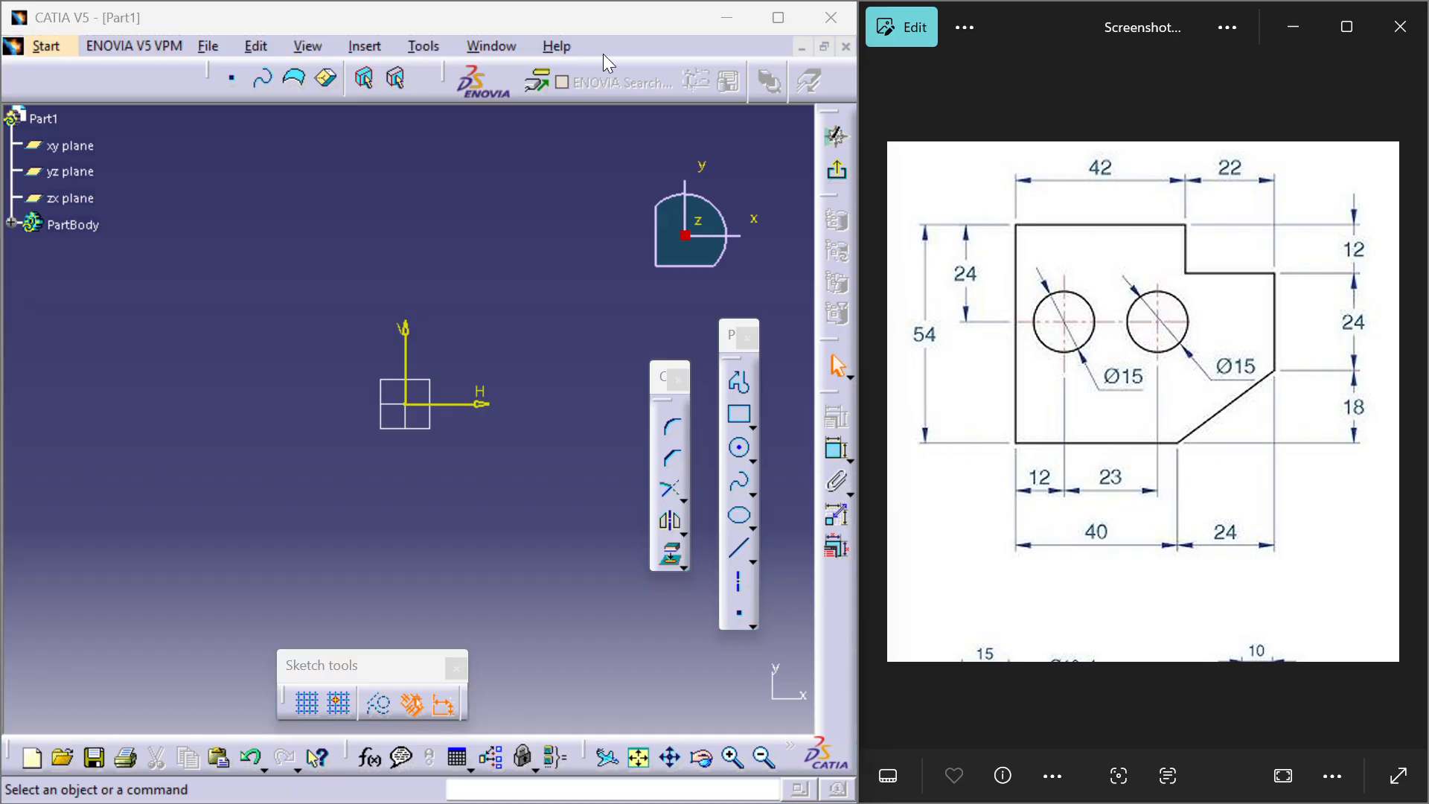
Display the sketch grid while sketching a trial line above the origin, and undo that line
{"action": "left_click", "coordinate": [737, 545]}
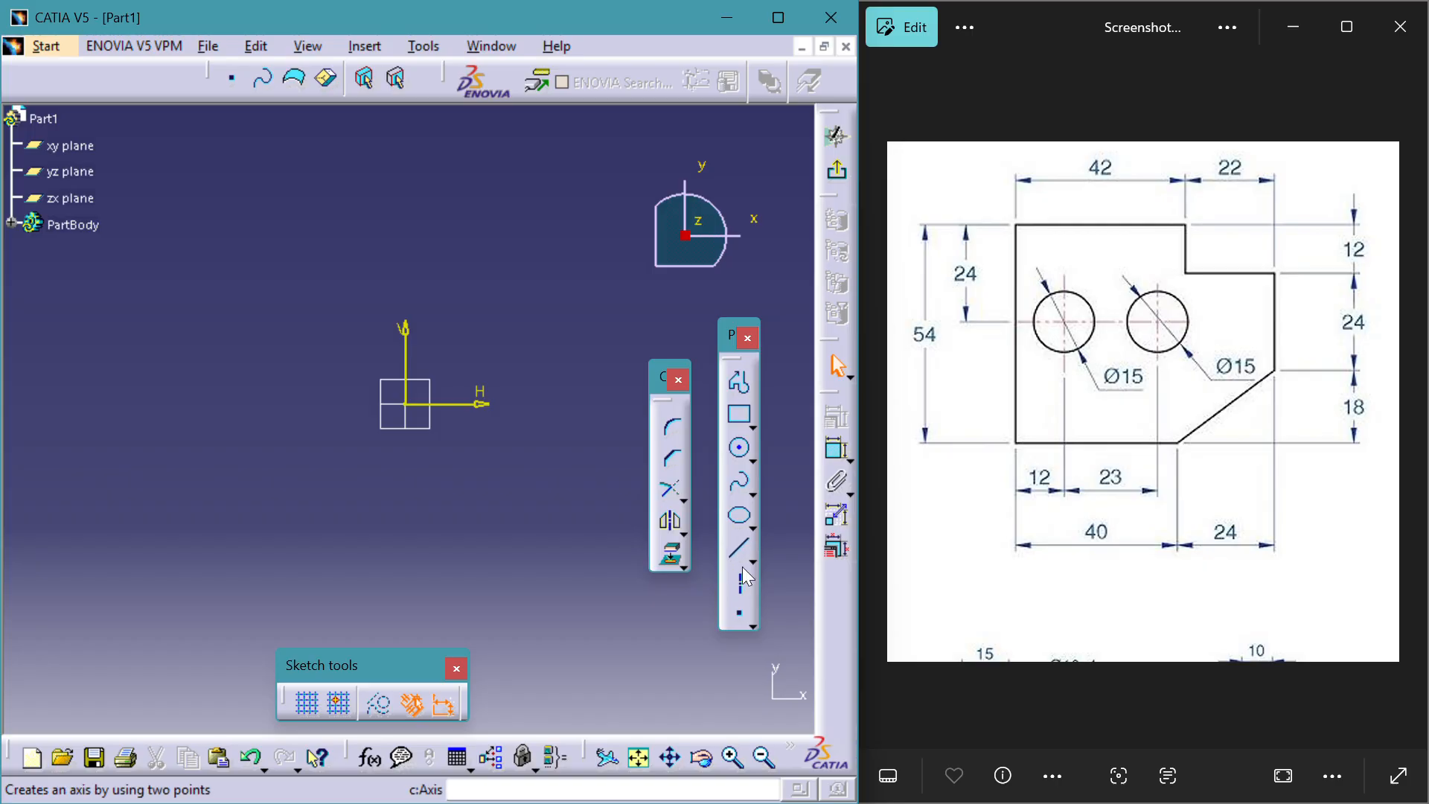
{"action": "left_click", "coordinate": [738, 546]}
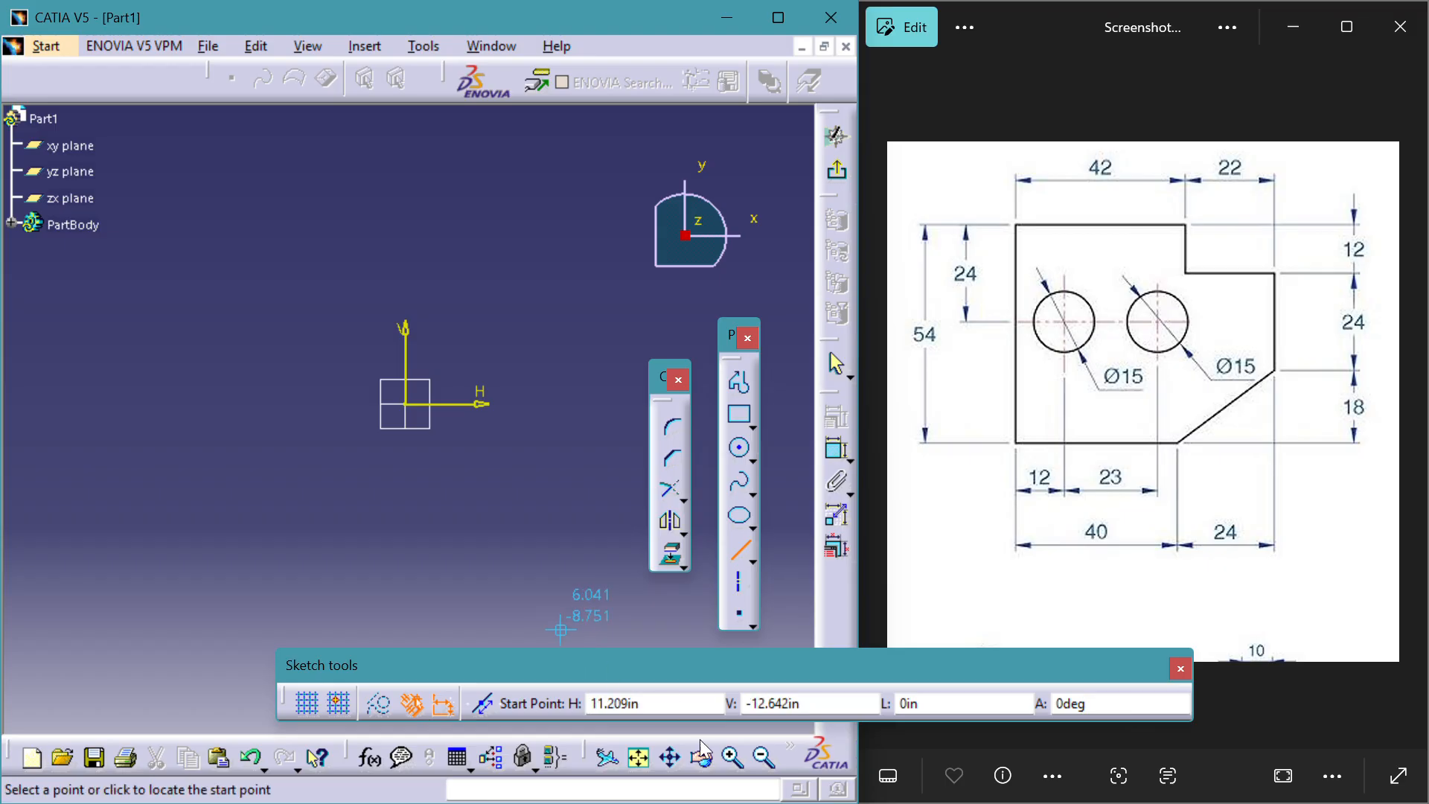
{"action": "left_click", "coordinate": [734, 757]}
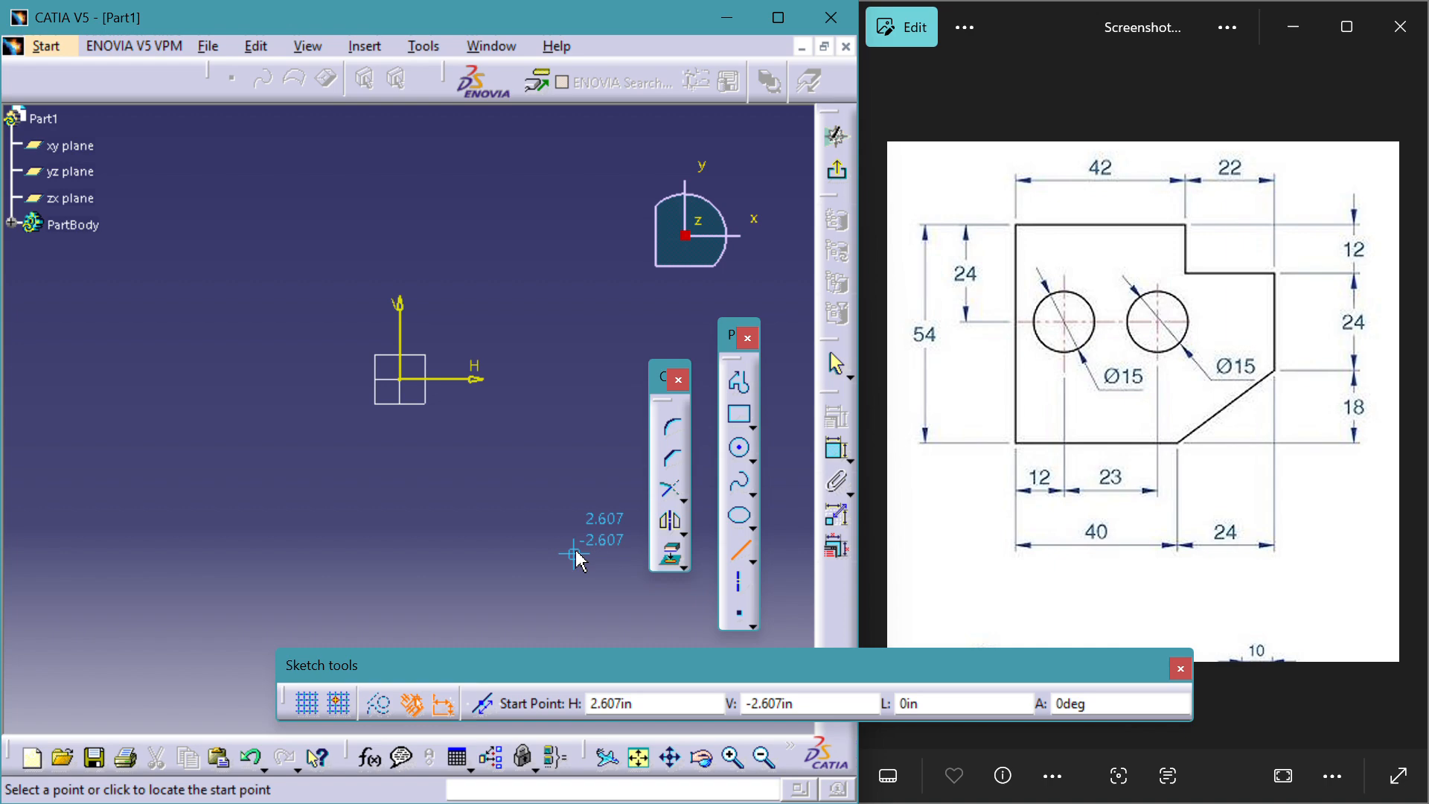
{"action": "left_click", "coordinate": [315, 262]}
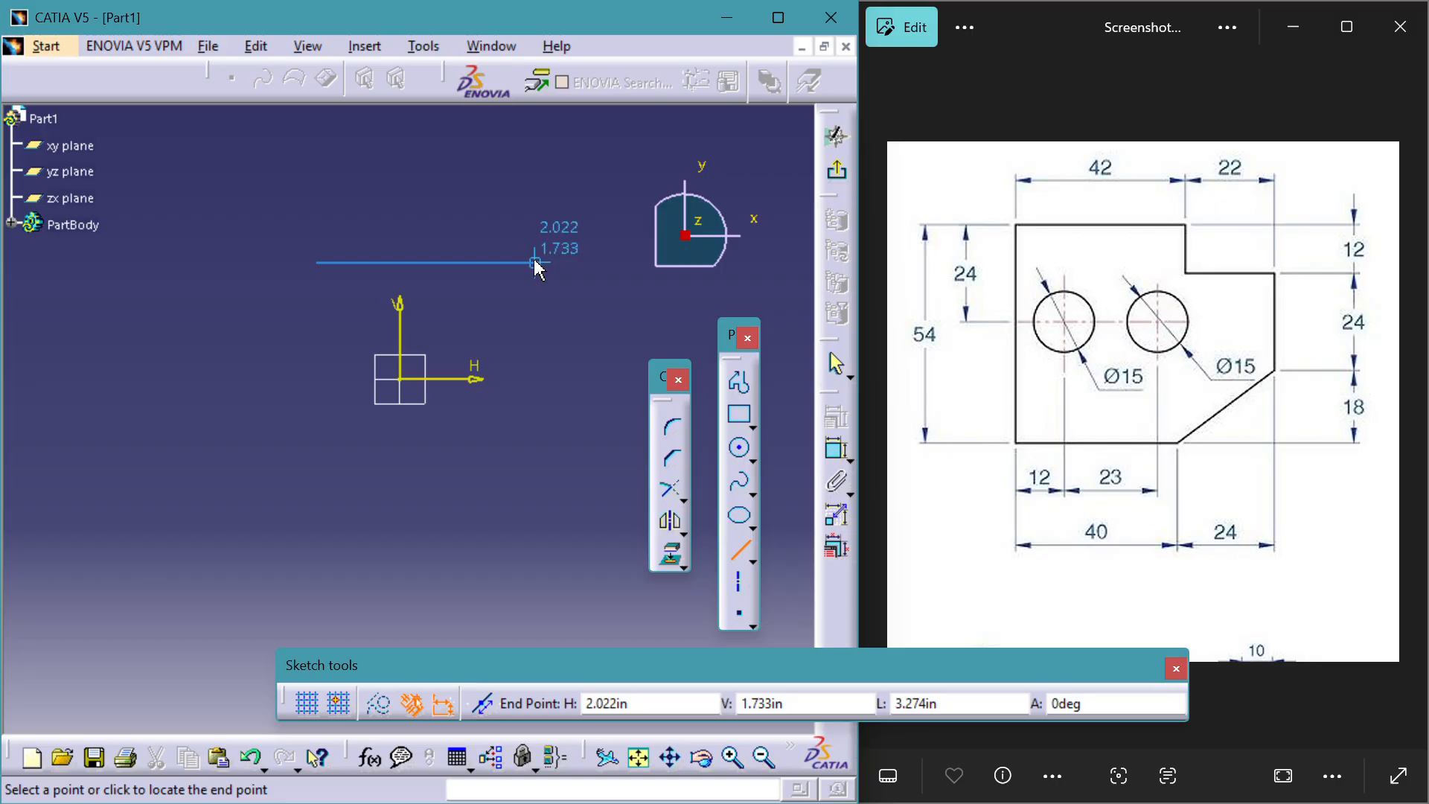
{"action": "left_click", "coordinate": [299, 706]}
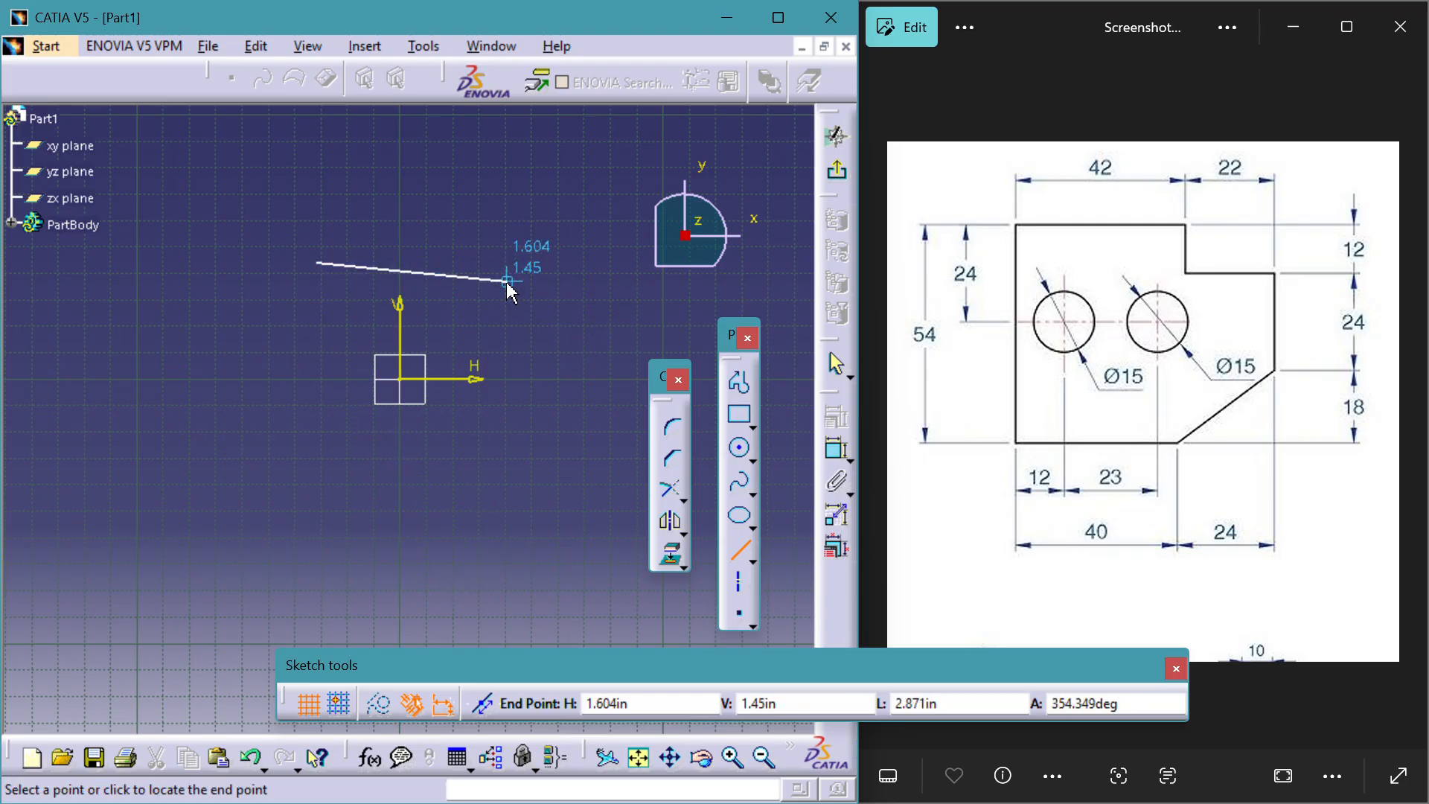
{"action": "left_click", "coordinate": [324, 262]}
{"action": "key", "text": "ctrl+z"}
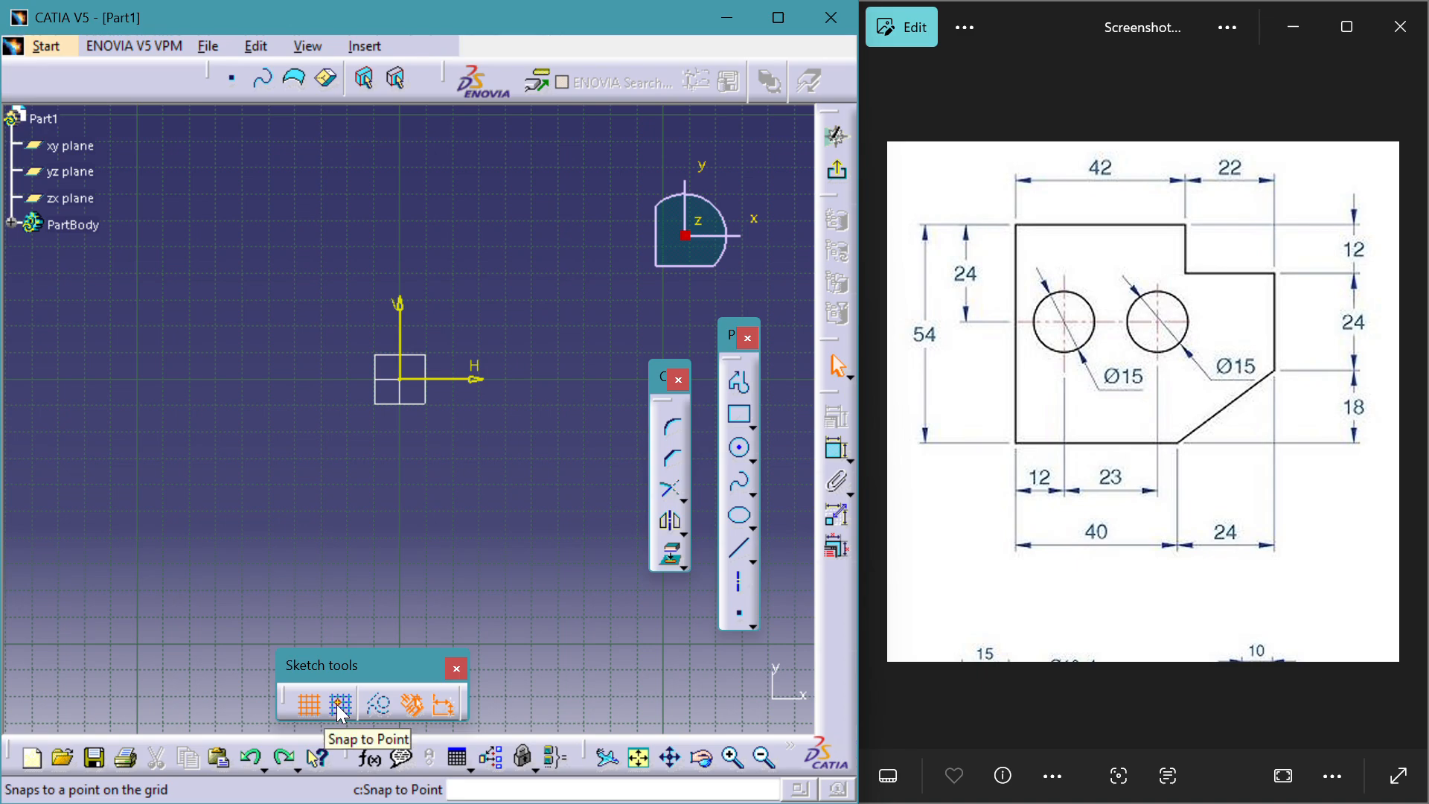
Turn on snapping to grid points and keep the sketch grid displayed, with the Line tool active
{"action": "left_click", "coordinate": [339, 707]}
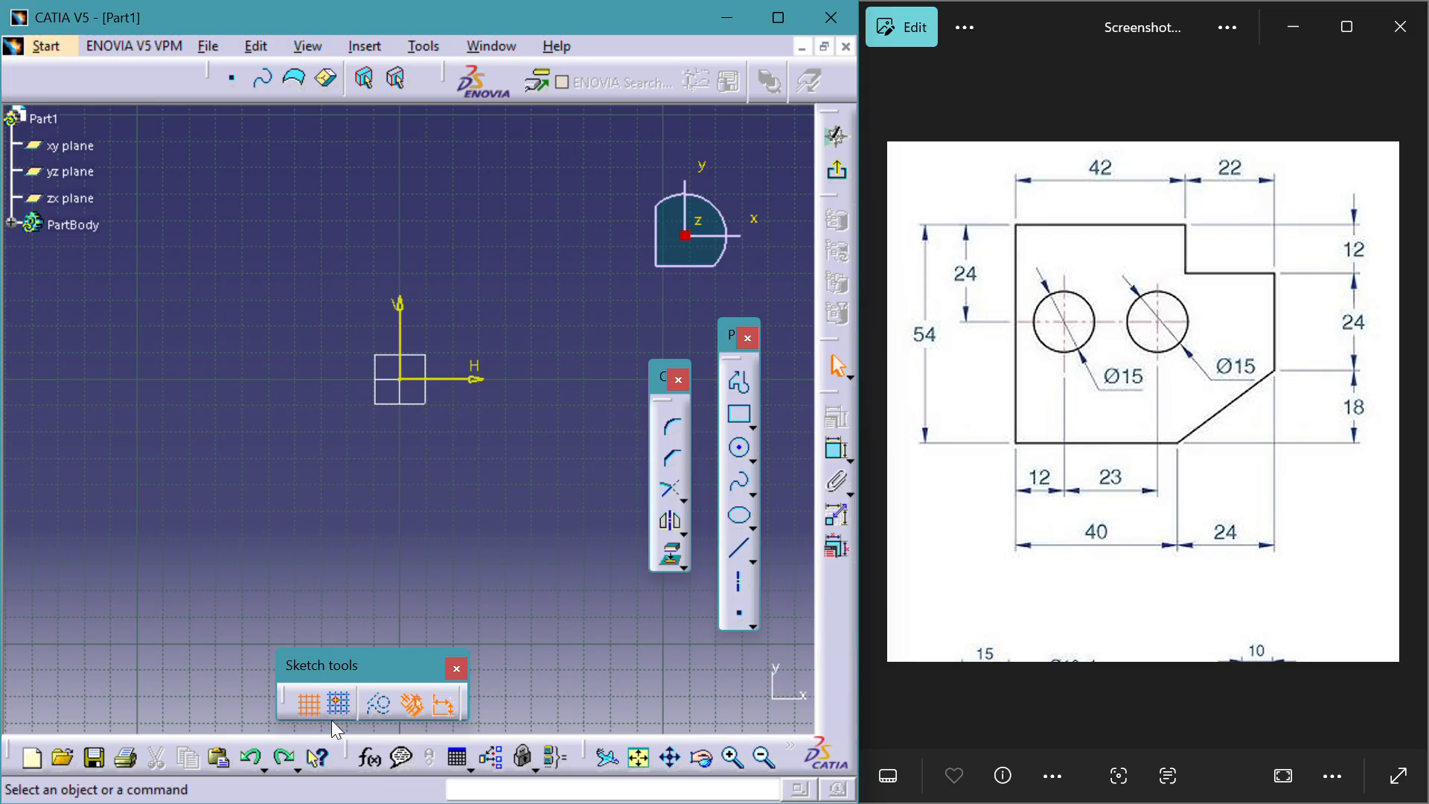
{"action": "left_click", "coordinate": [333, 708]}
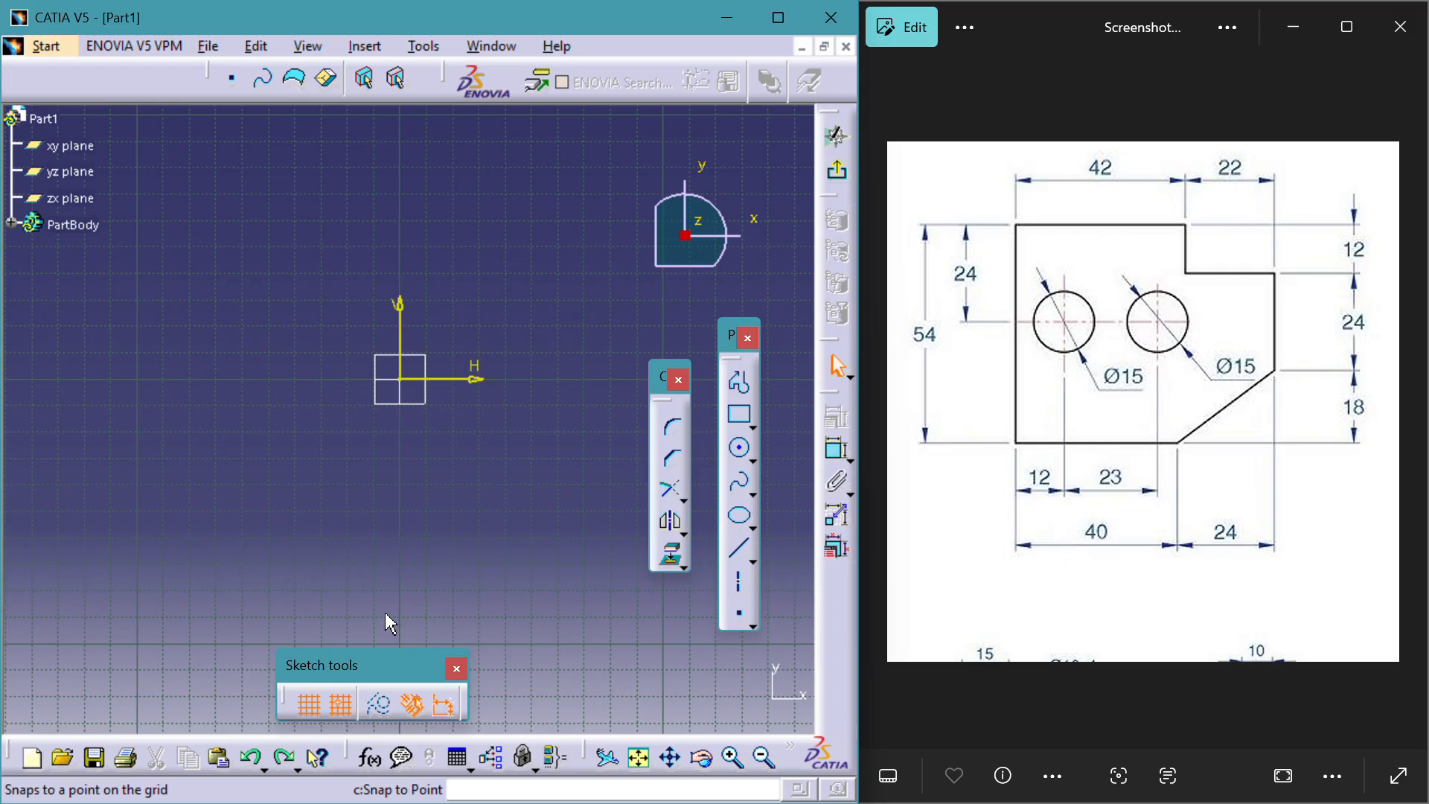
{"action": "left_click", "coordinate": [670, 757]}
{"action": "mouse_move", "coordinate": [596, 414]}
{"action": "left_mouse_down"}
{"action": "mouse_move", "coordinate": [670, 550]}
{"action": "mouse_move", "coordinate": [600, 496]}
{"action": "mouse_move", "coordinate": [576, 518]}
{"action": "left_mouse_up"}
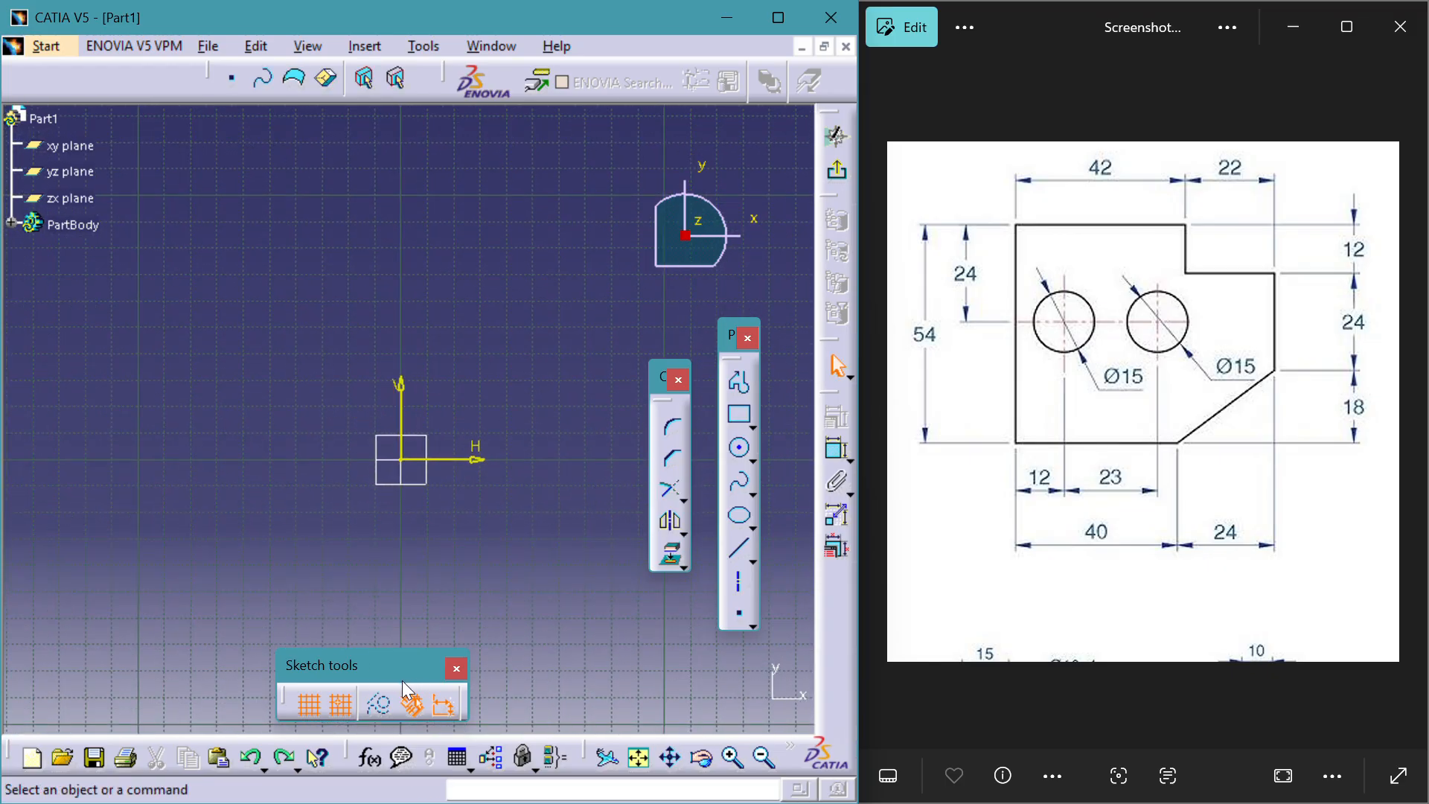
{"action": "left_click", "coordinate": [338, 702]}
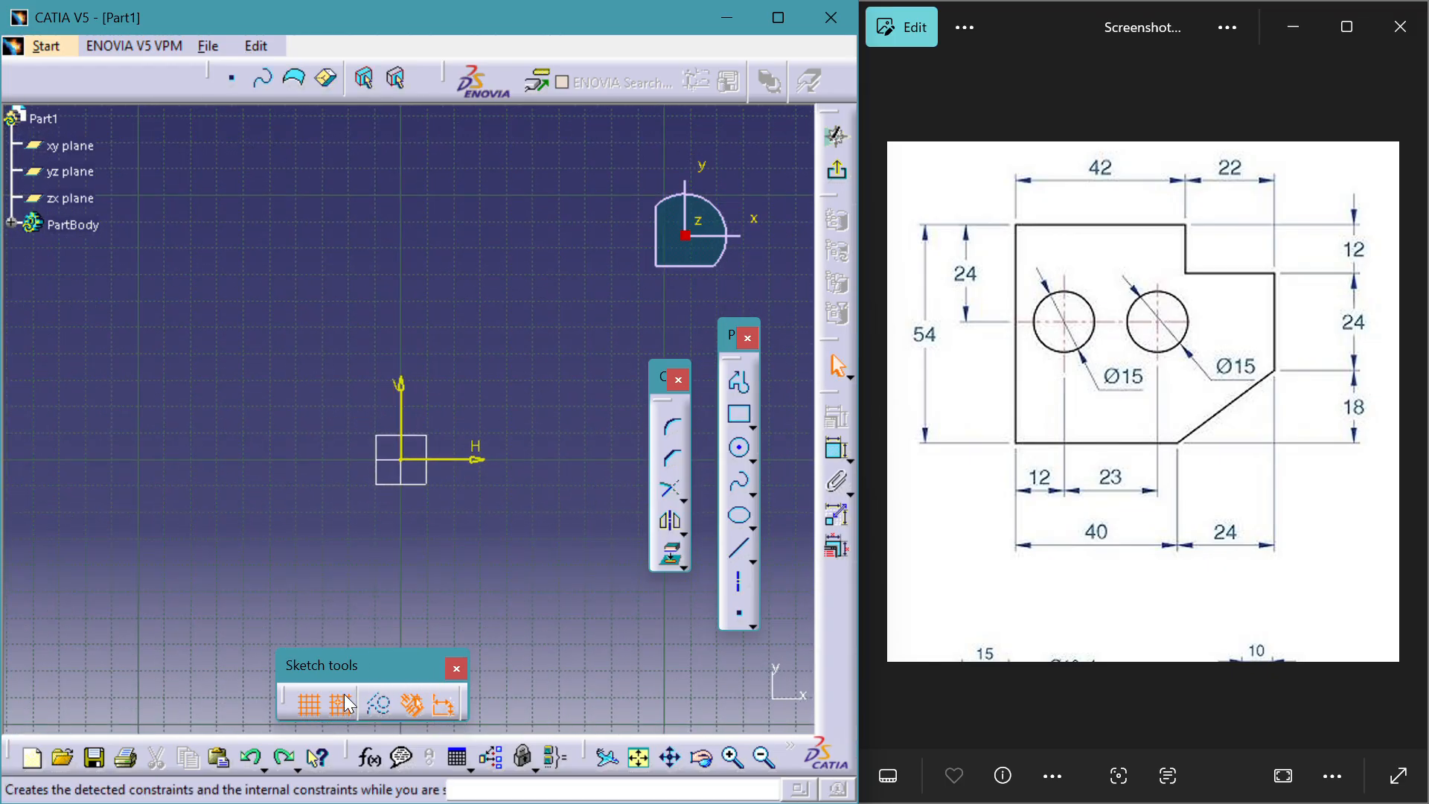
{"action": "left_click", "coordinate": [738, 551]}
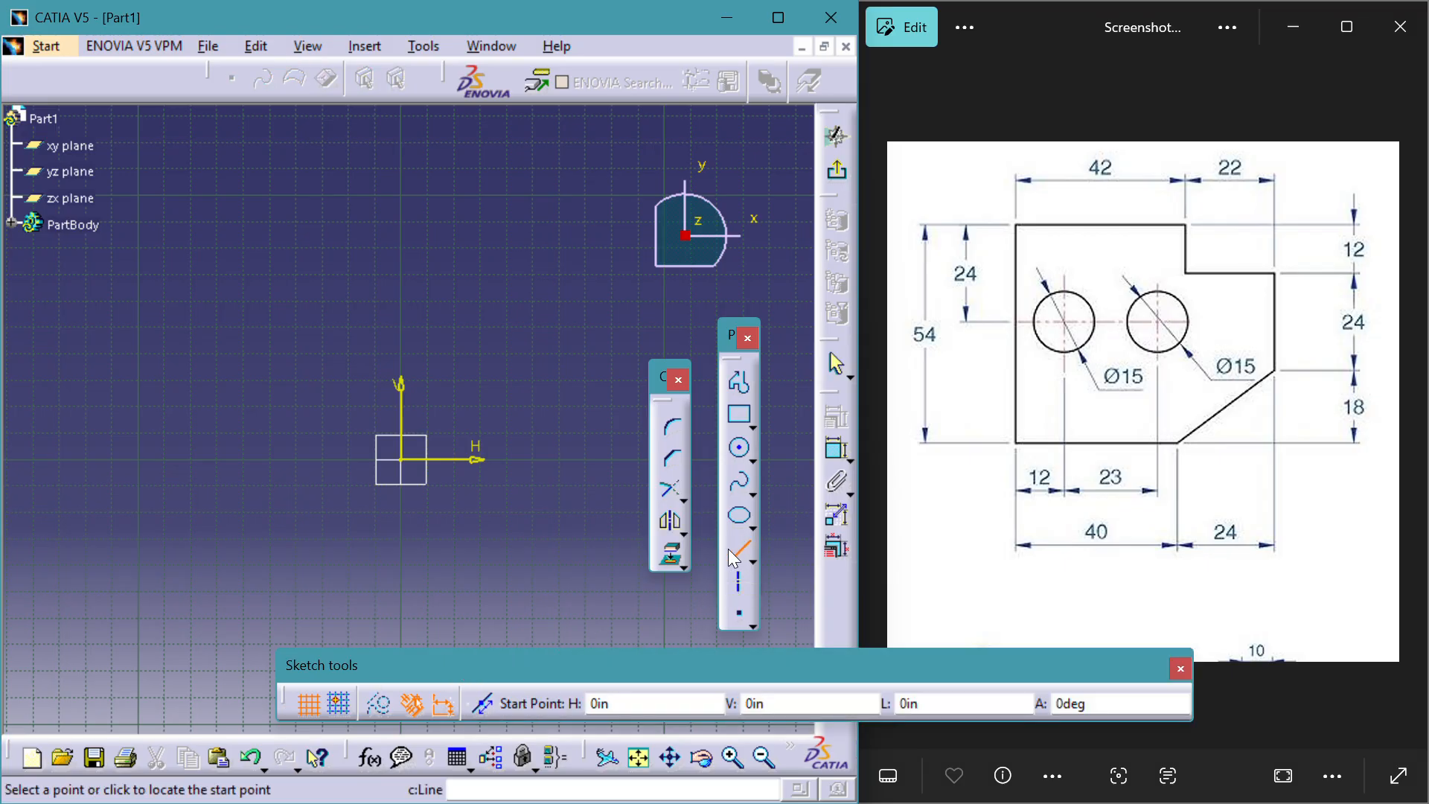
{"action": "left_click", "coordinate": [308, 702]}
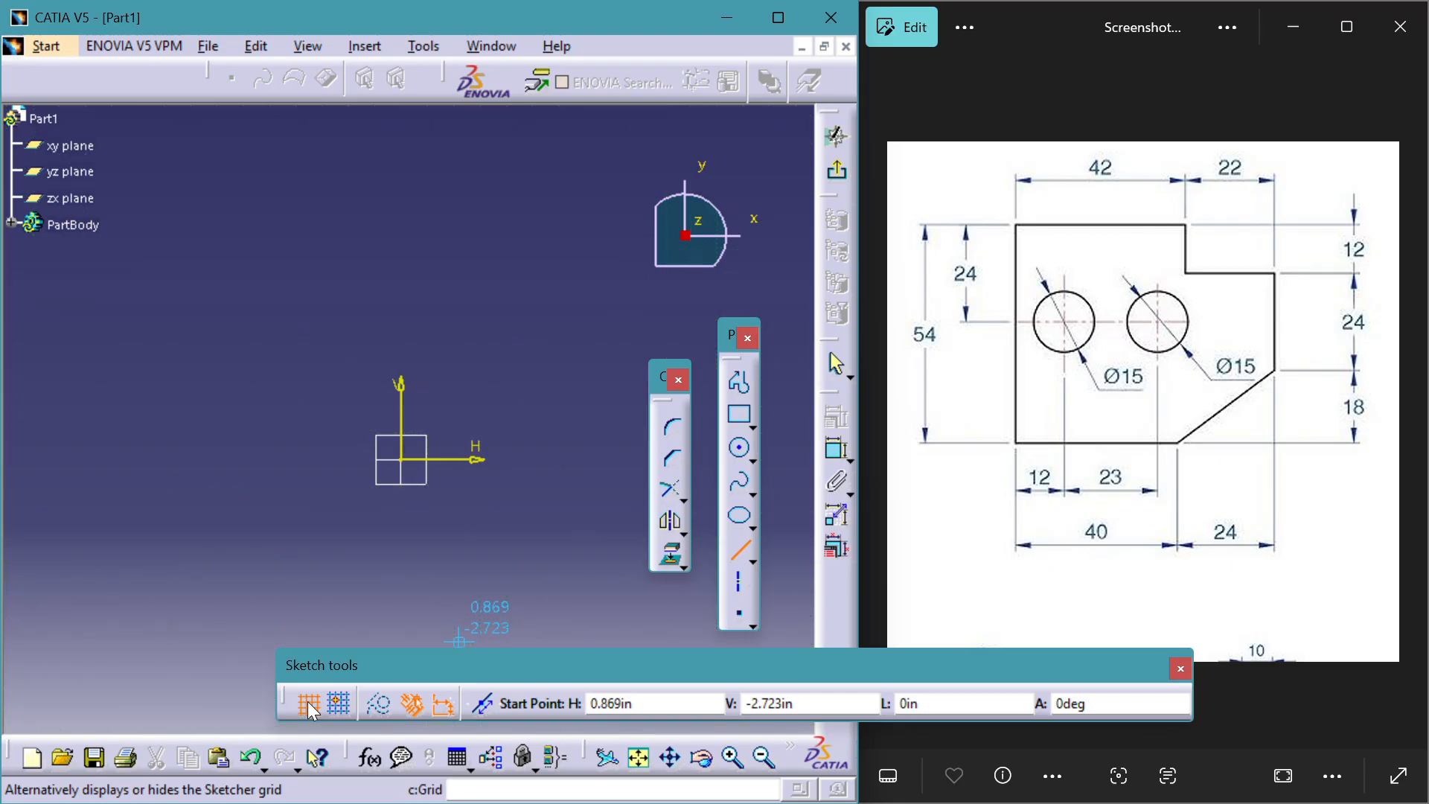
{"action": "left_click", "coordinate": [308, 702]}
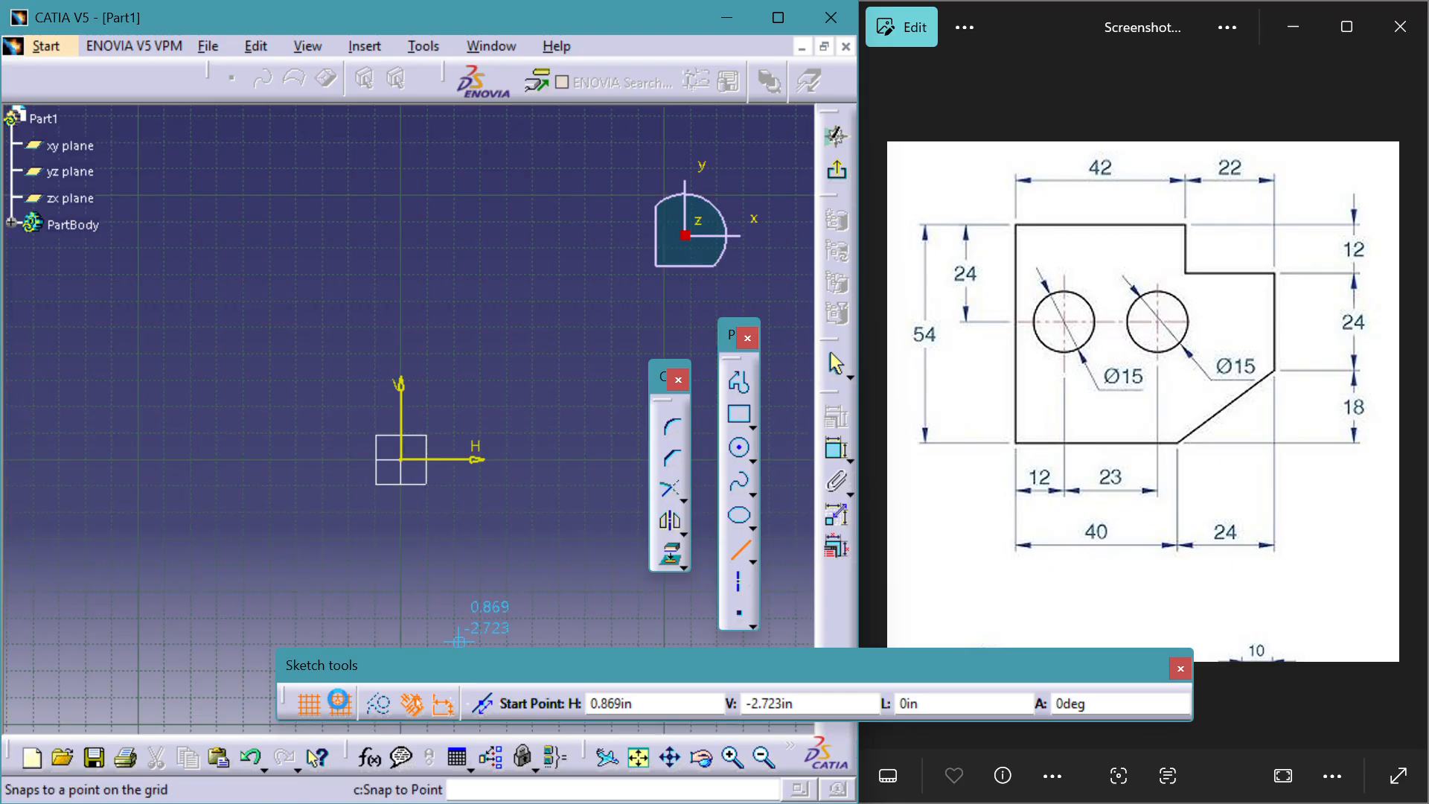
{"action": "left_click", "coordinate": [341, 705]}
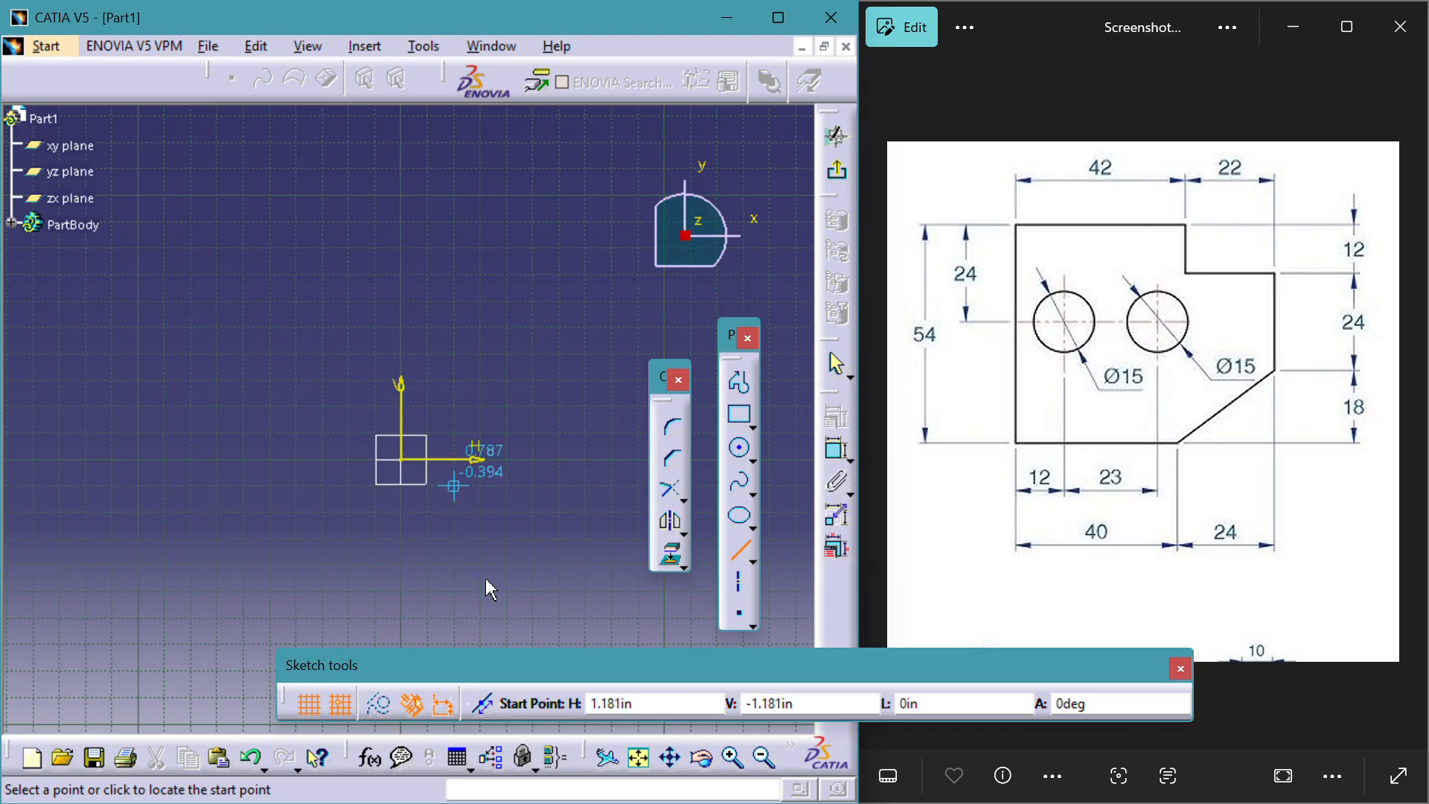
Sketch a horizontal line about 1.6 in long, starting at about H -11.8 in, V 6.7 in
{"action": "left_click", "coordinate": [672, 759]}
{"action": "left_click_drag", "start_coordinate": [386, 504], "coordinate": [913, 758]}
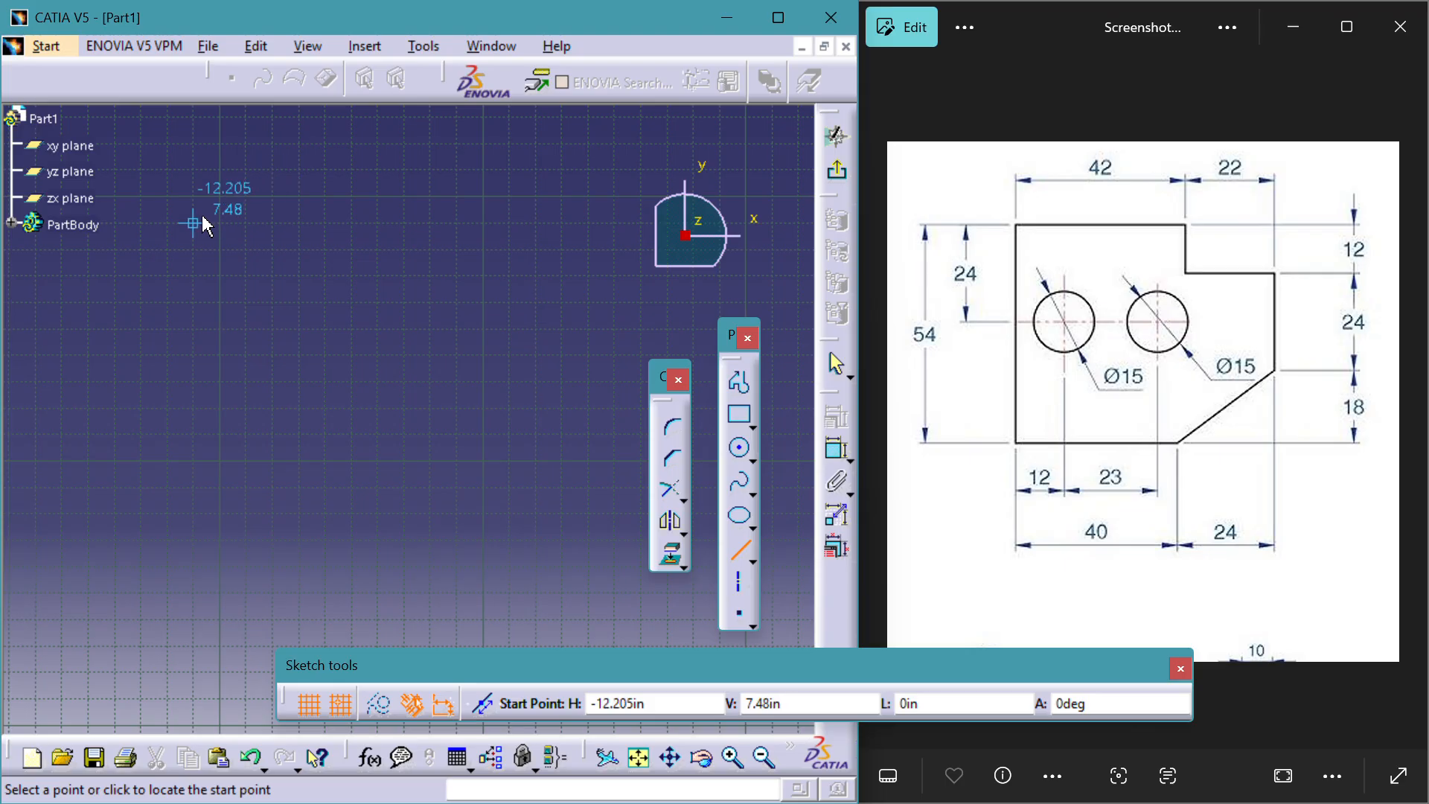
{"action": "left_click", "coordinate": [221, 276]}
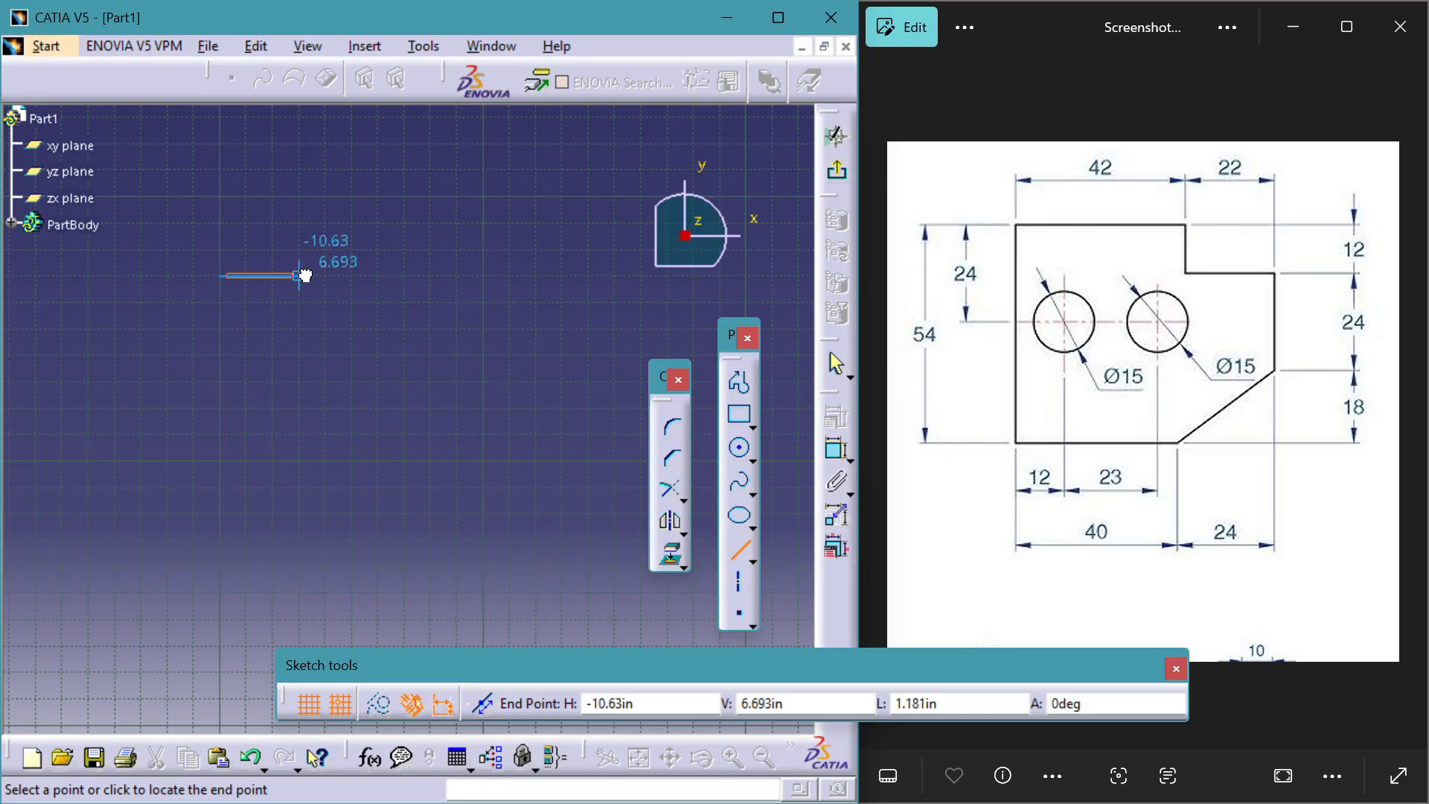
{"action": "left_click", "coordinate": [322, 276]}
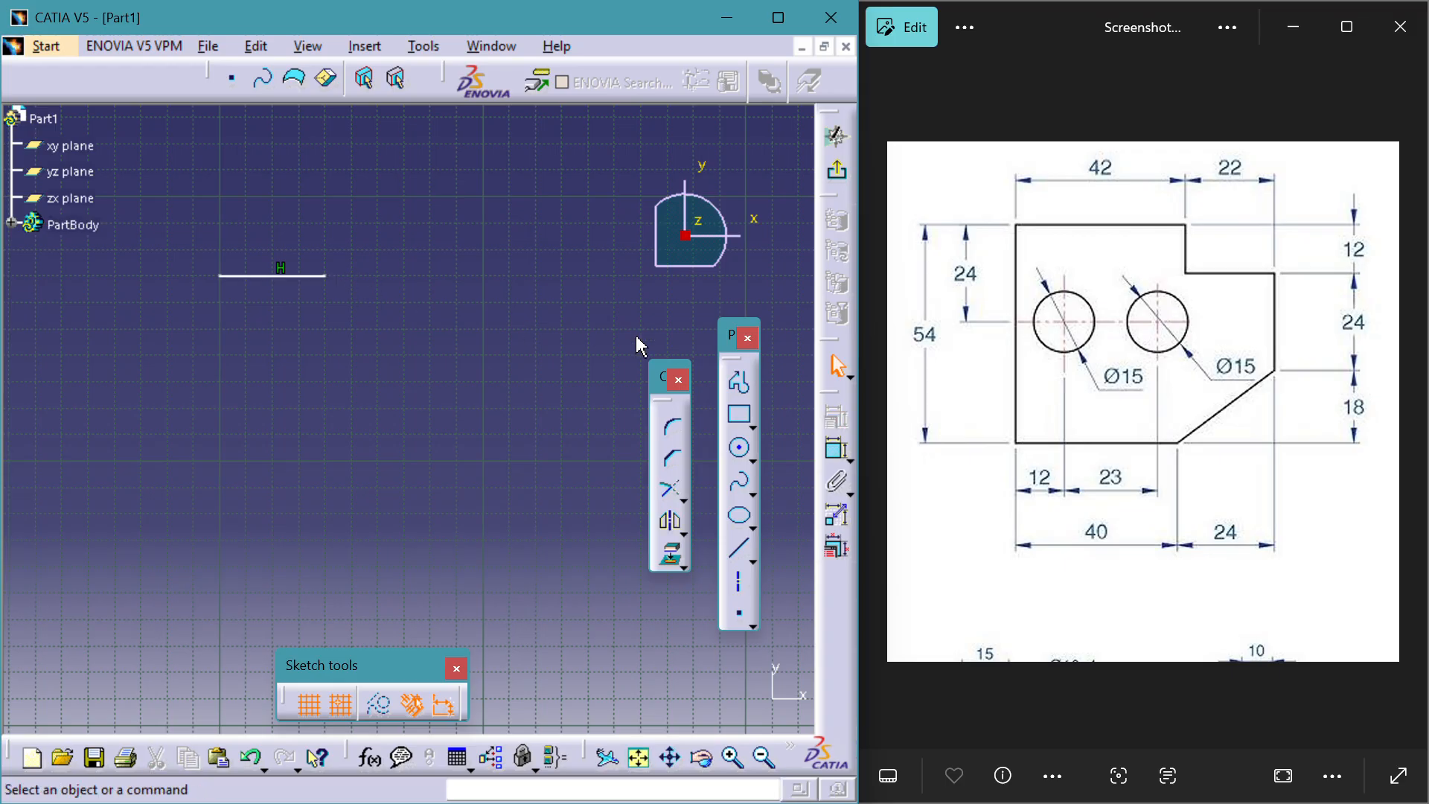
{"action": "left_click", "coordinate": [737, 552]}
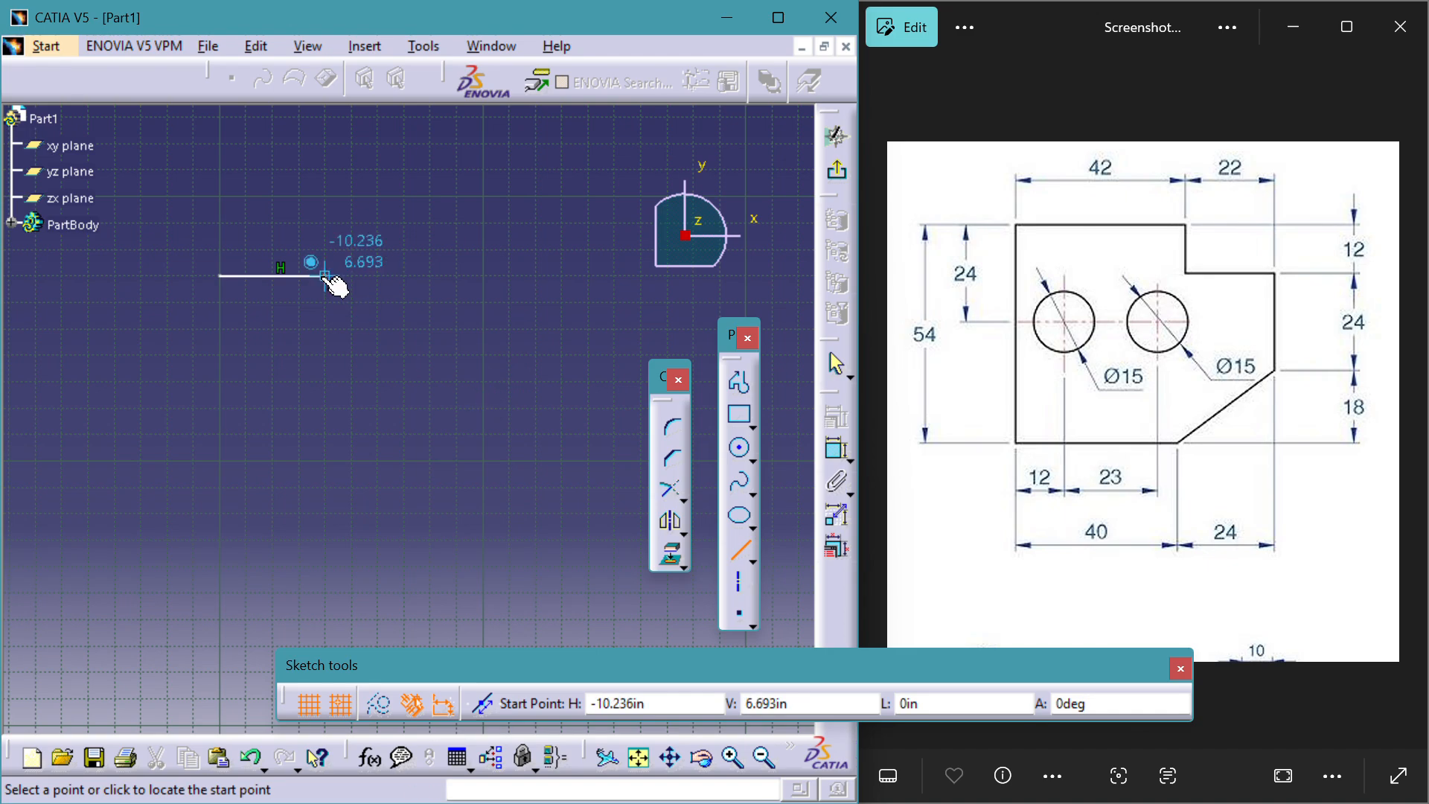
{"action": "left_click", "coordinate": [325, 277]}
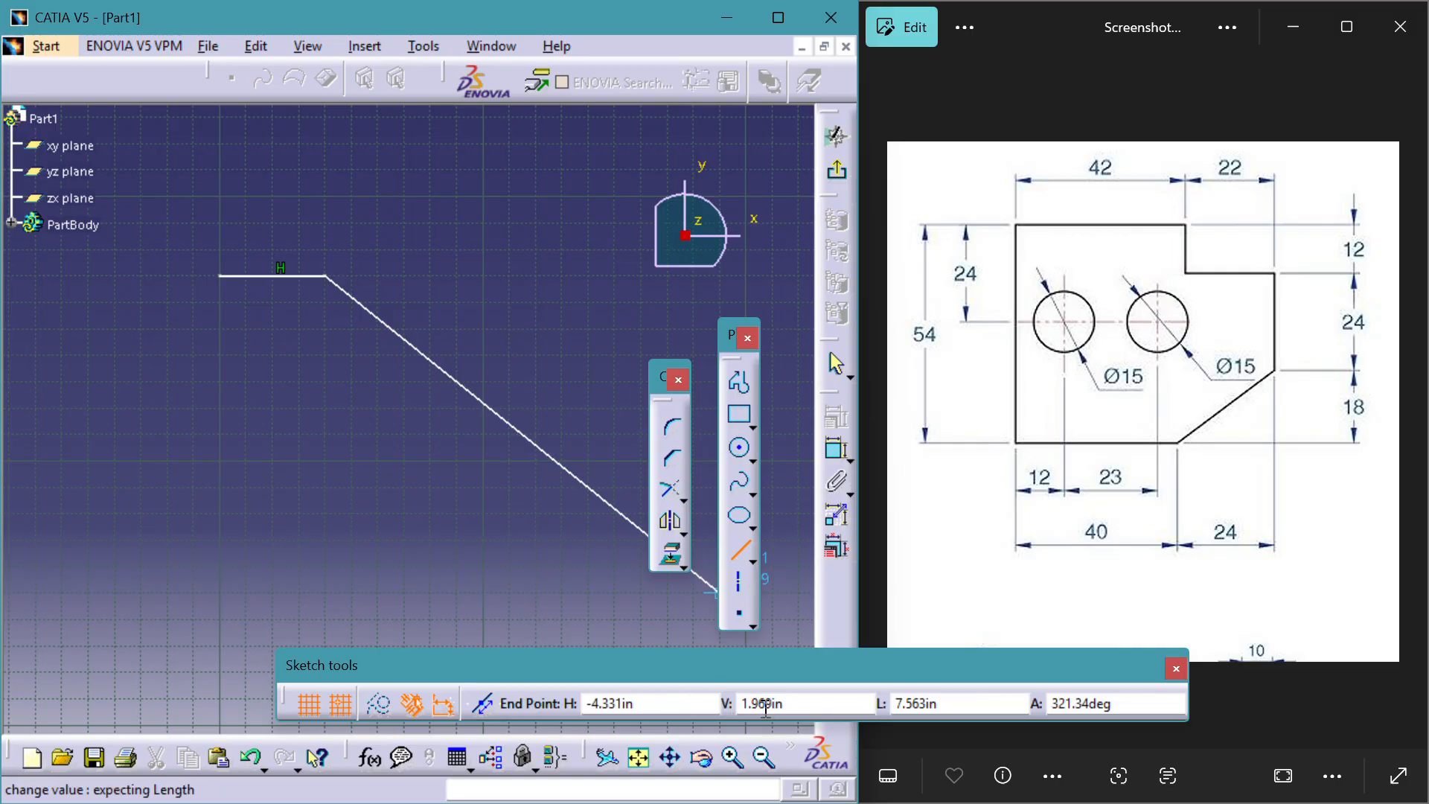
{"action": "left_click", "coordinate": [952, 703]}
{"action": "key", "text": "BackSpace"}
{"action": "type", "text": "12"}
{"action": "key", "text": "Return"}
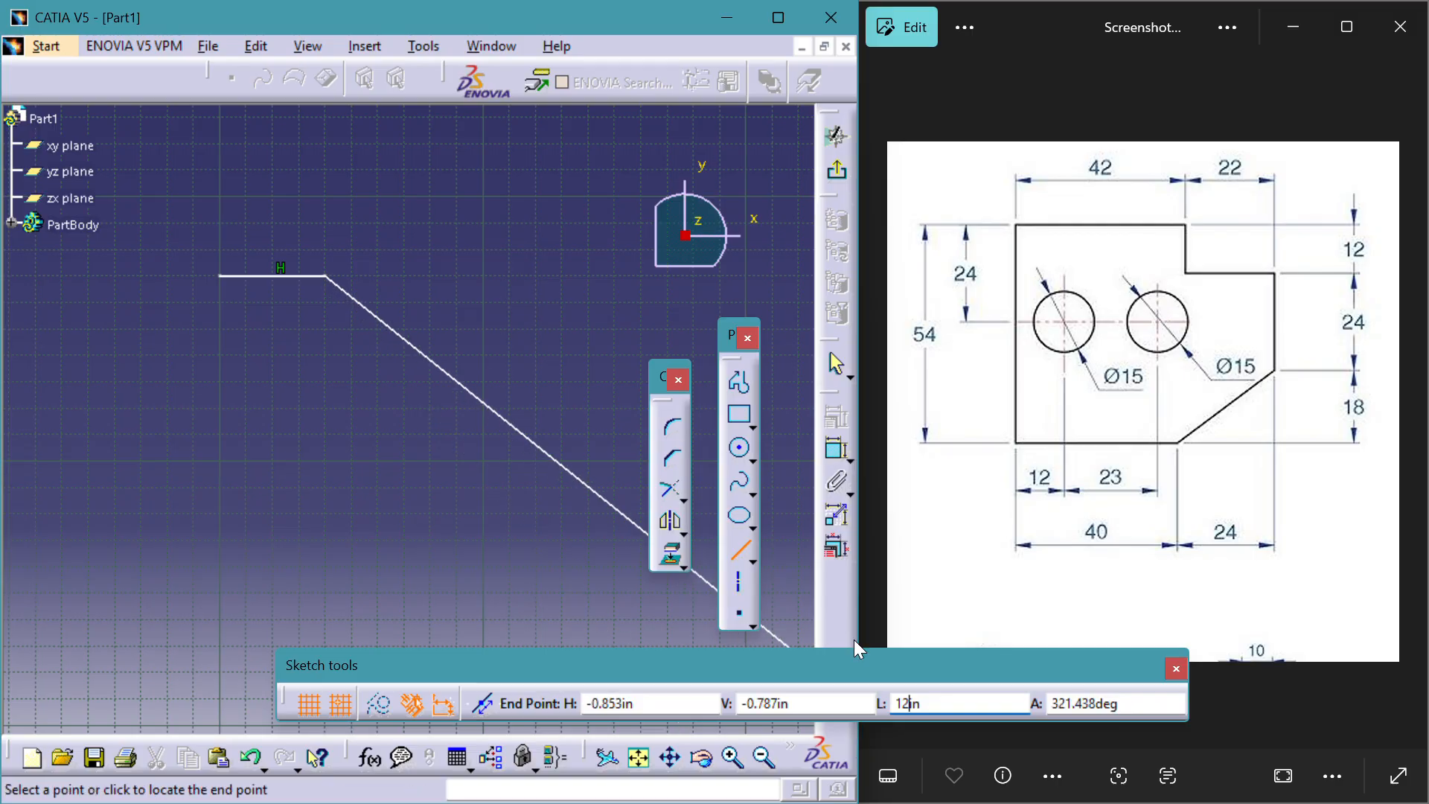
{"action": "left_click", "coordinate": [937, 703]}
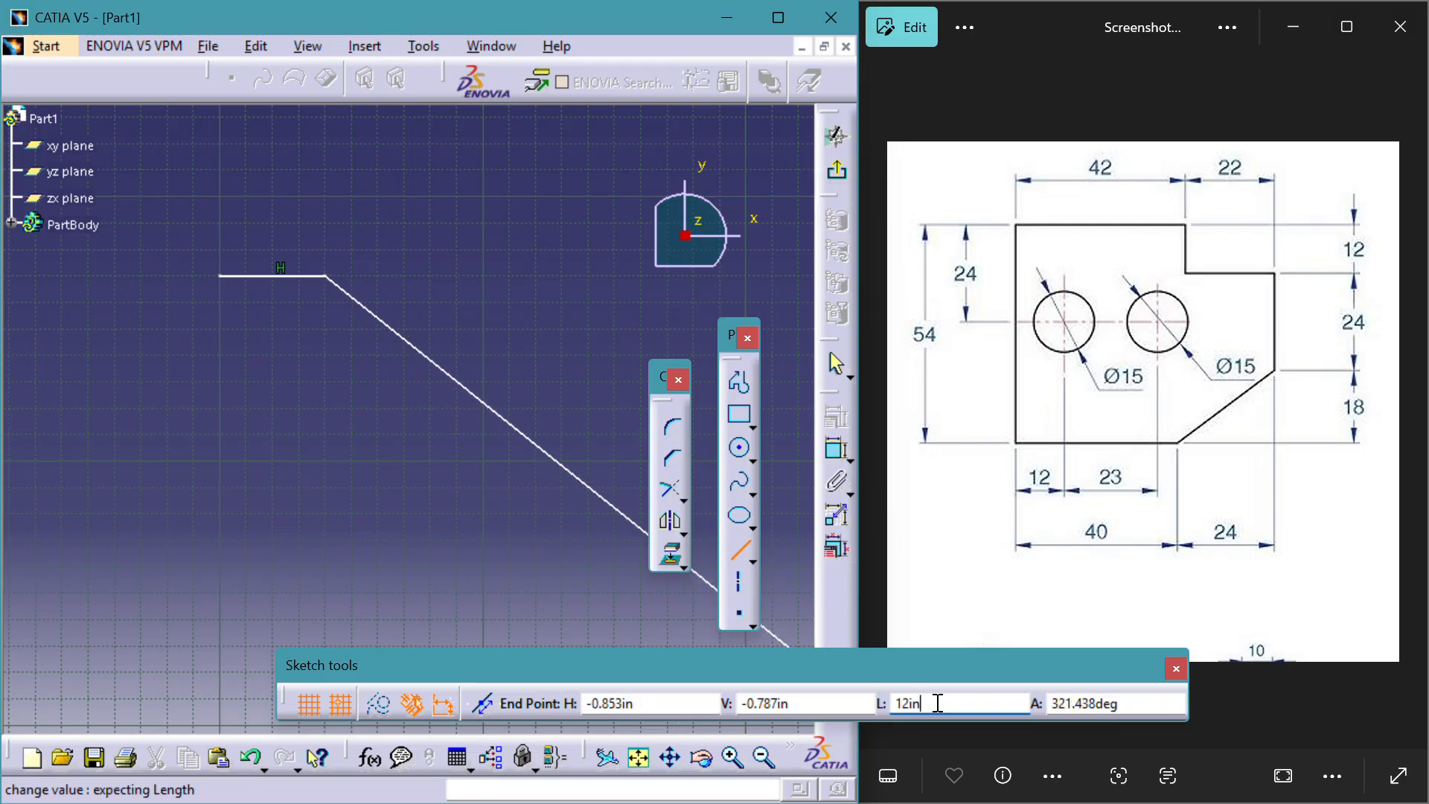
{"action": "left_click", "coordinate": [619, 521]}
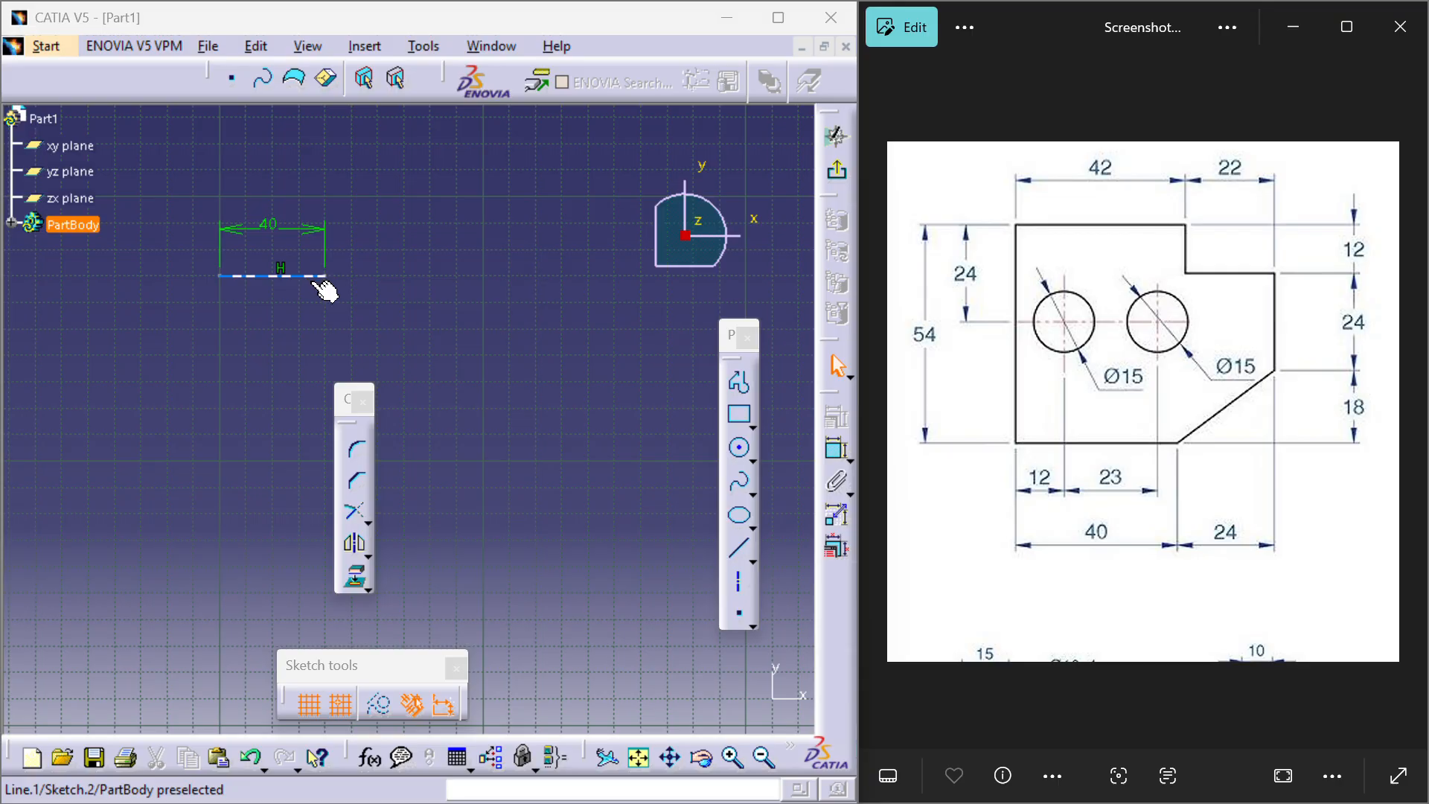
Sketch a 12 mm line at 270 degrees from the right end of the 40 mm horizontal line
{"action": "left_click", "coordinate": [732, 556]}
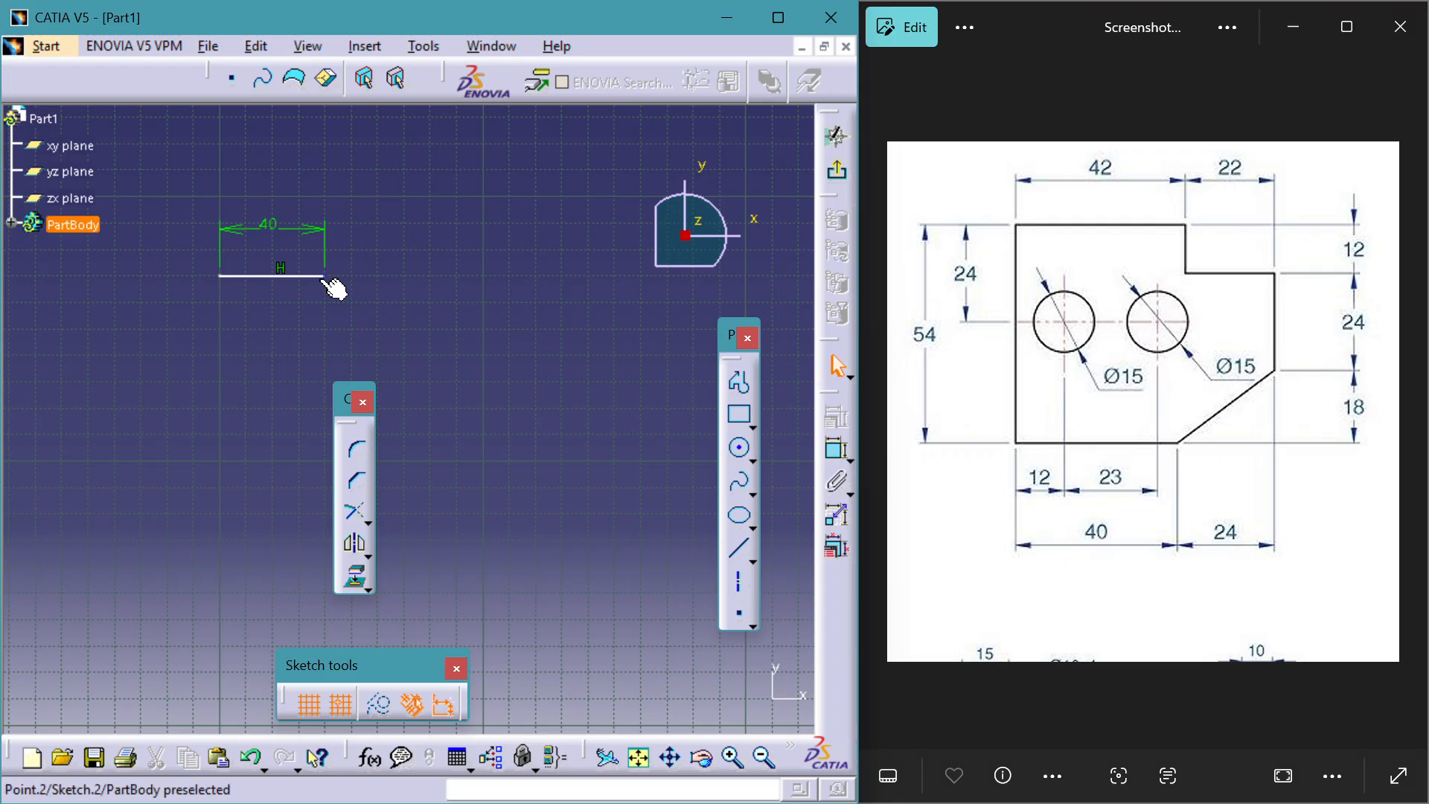
{"action": "left_click", "coordinate": [739, 548]}
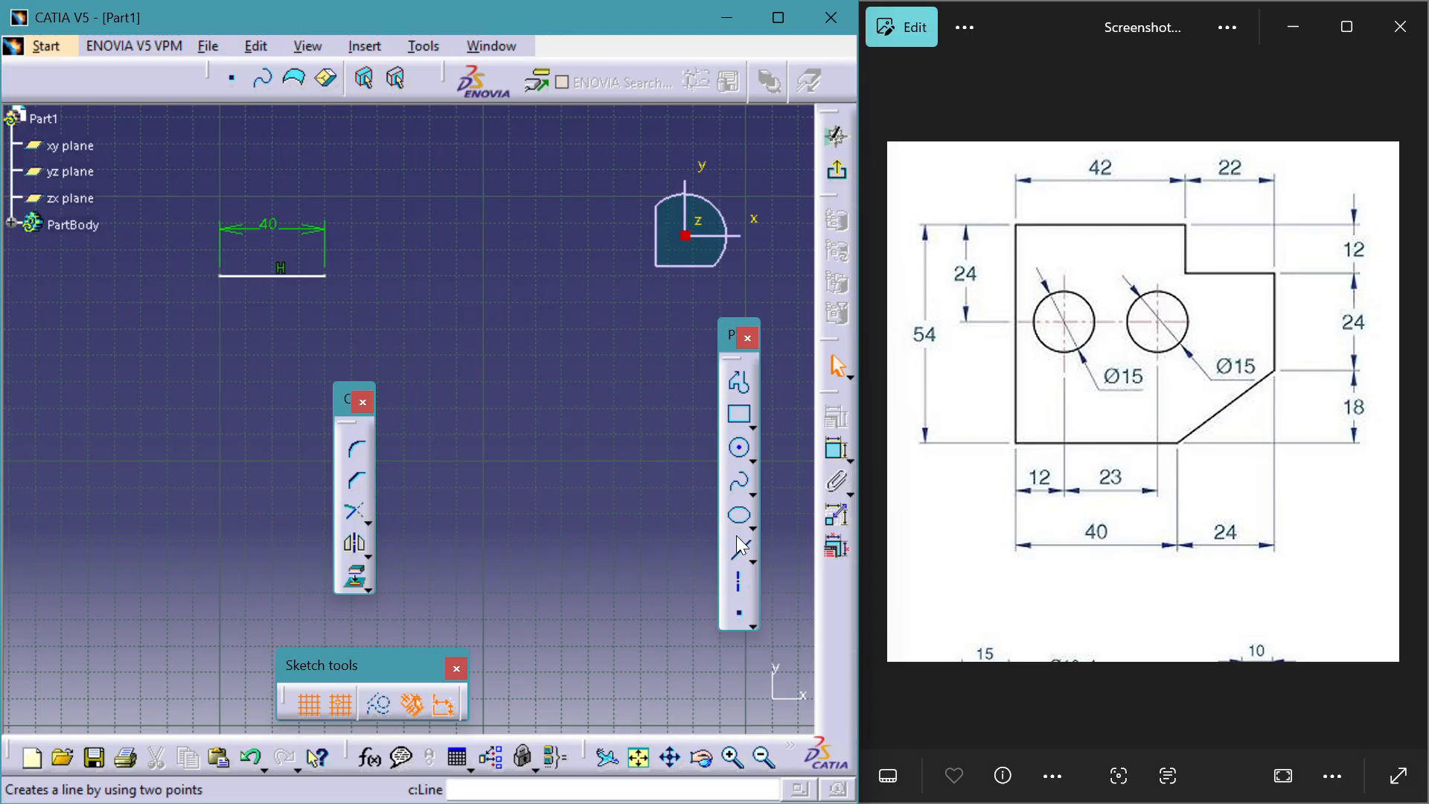
{"action": "left_click", "coordinate": [325, 277]}
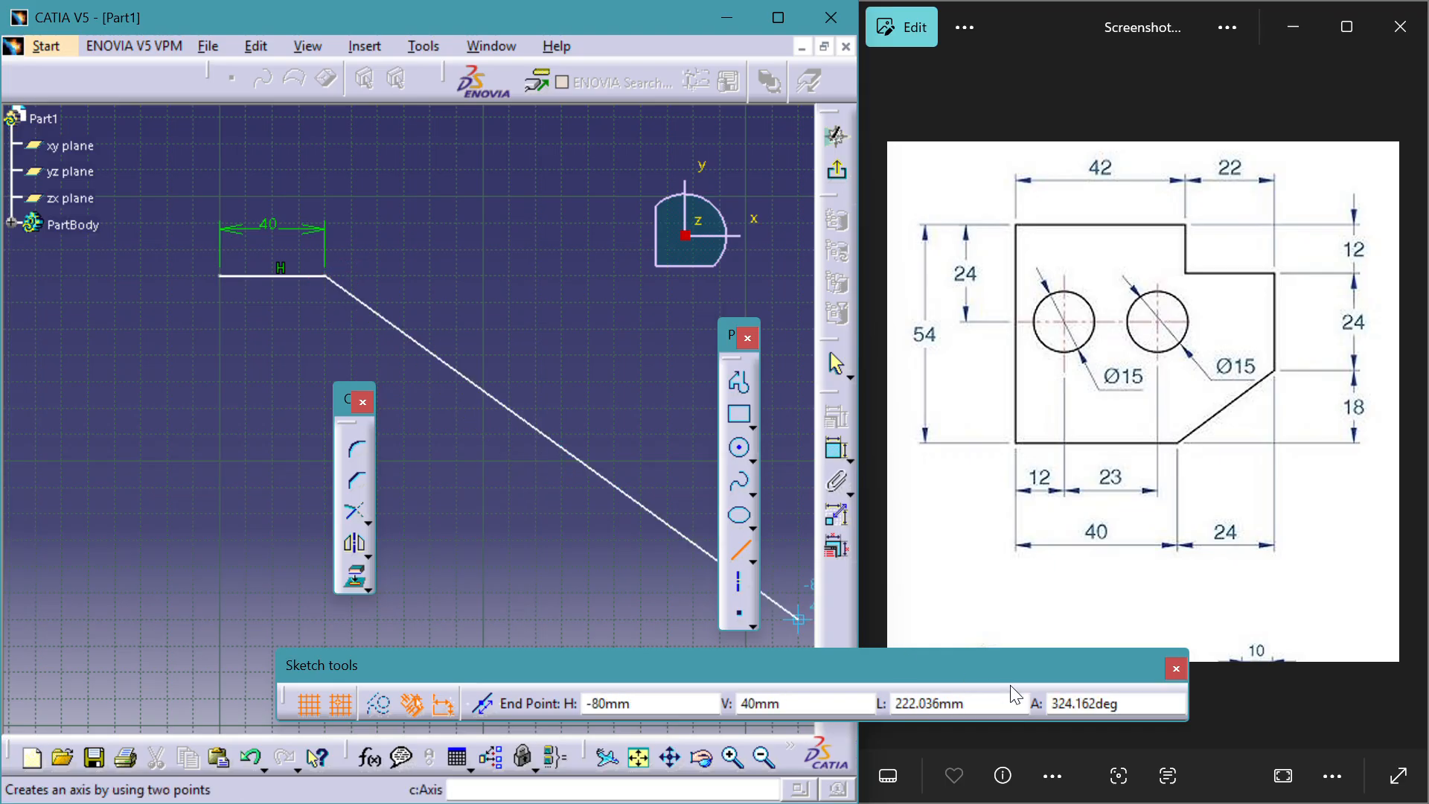
{"action": "double_click", "coordinate": [1004, 706]}
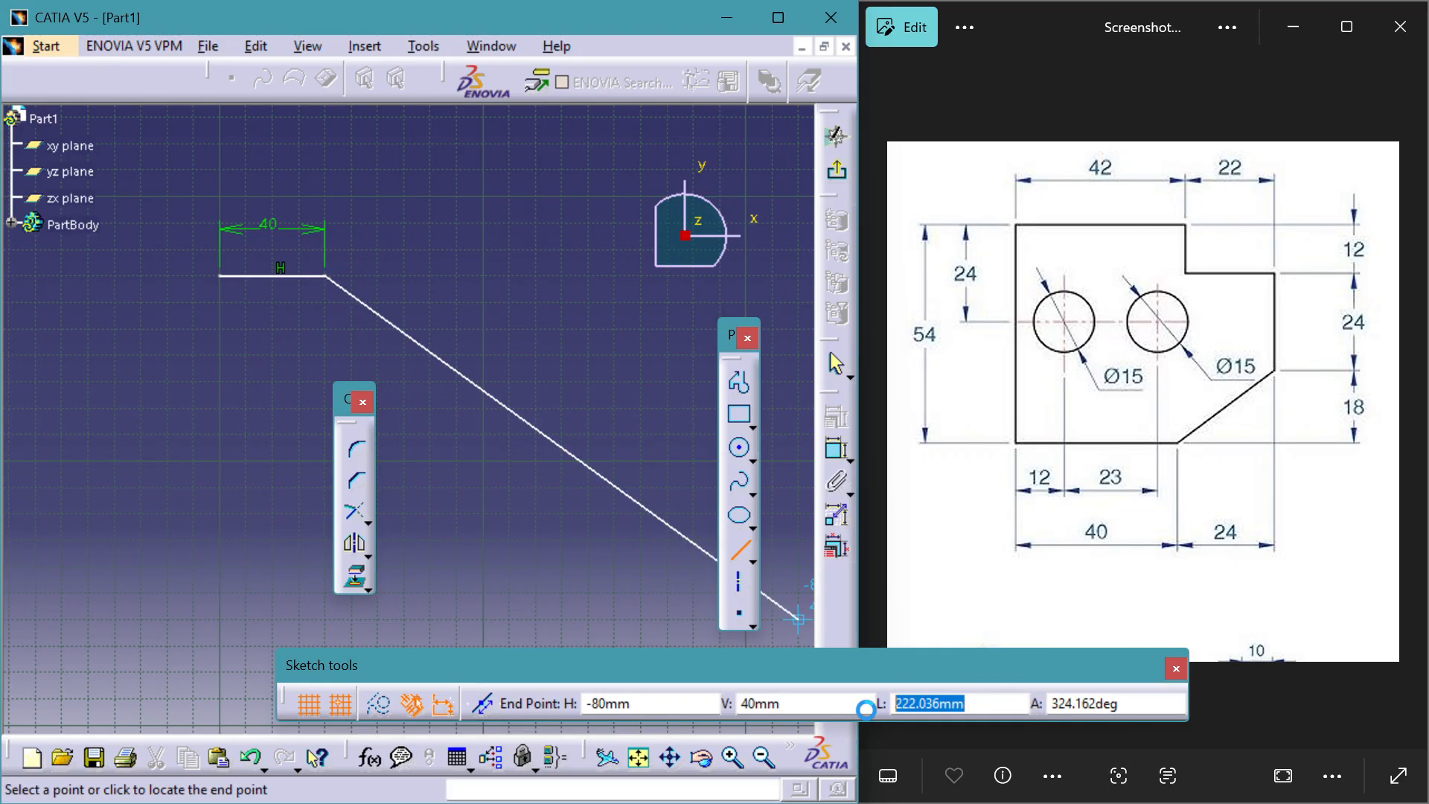
{"action": "key", "text": "BackSpace"}
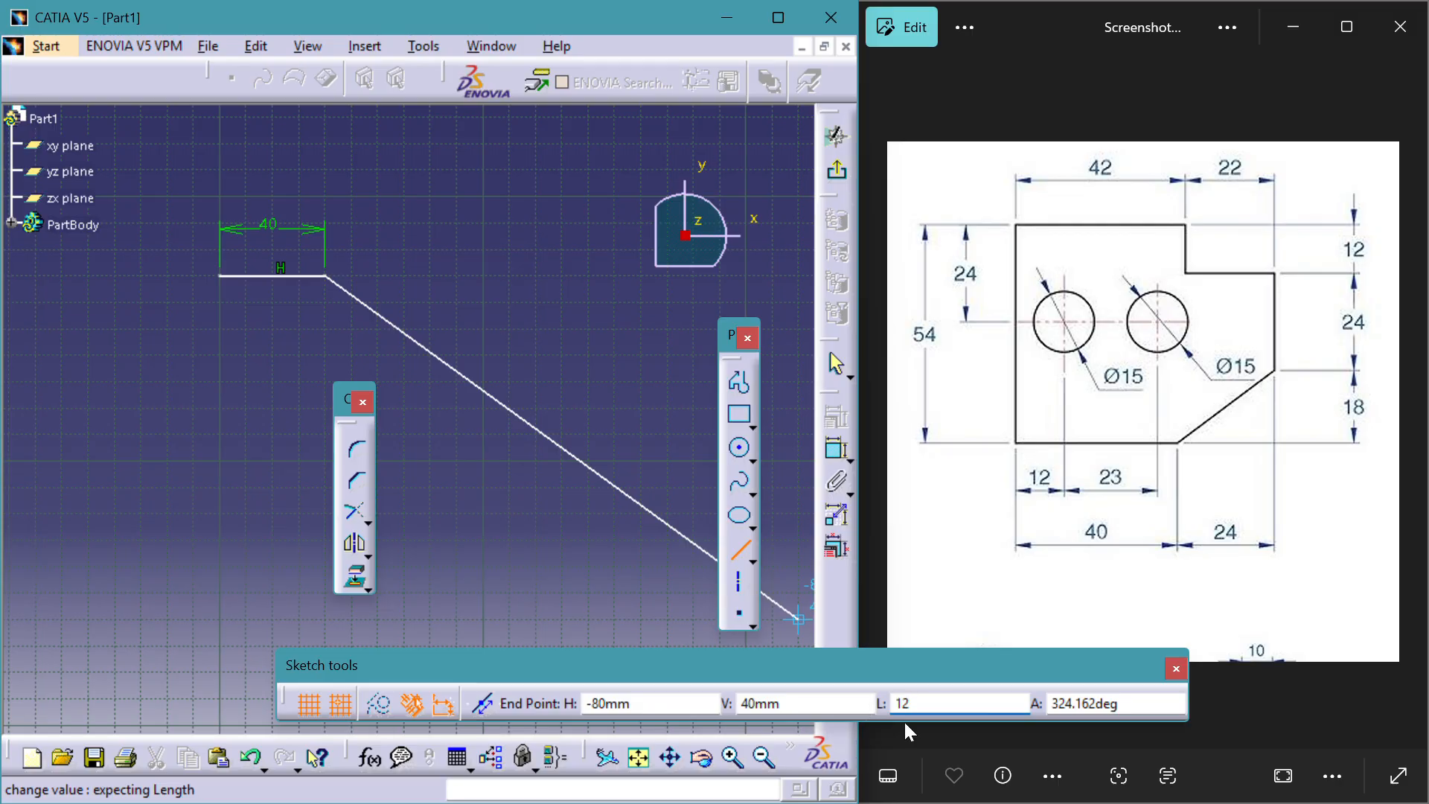
{"action": "left_click_drag", "start_coordinate": [1129, 700], "coordinate": [1048, 702]}
{"action": "key", "text": "BackSpace"}
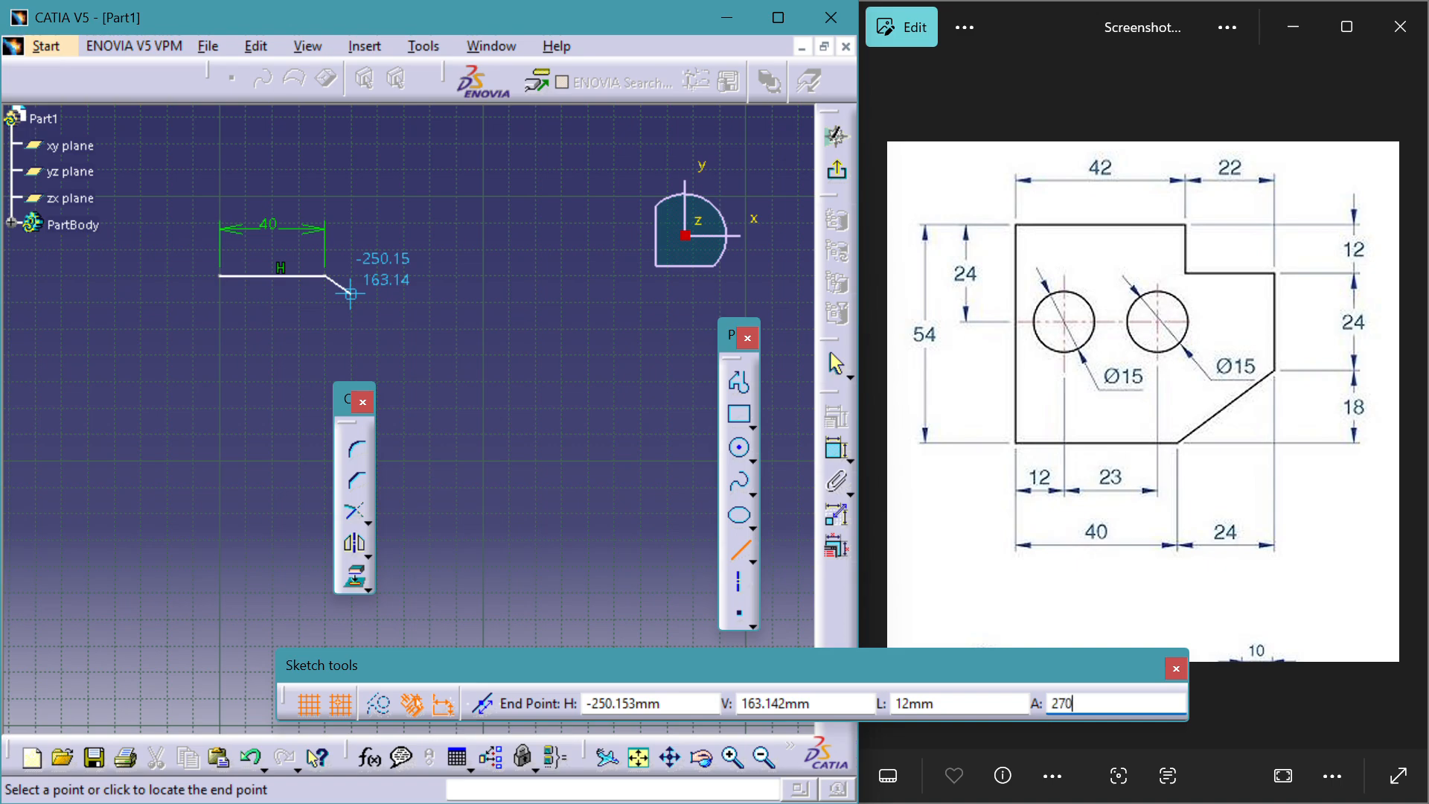
{"action": "type", "text": "70"}
{"action": "key", "text": "Return"}
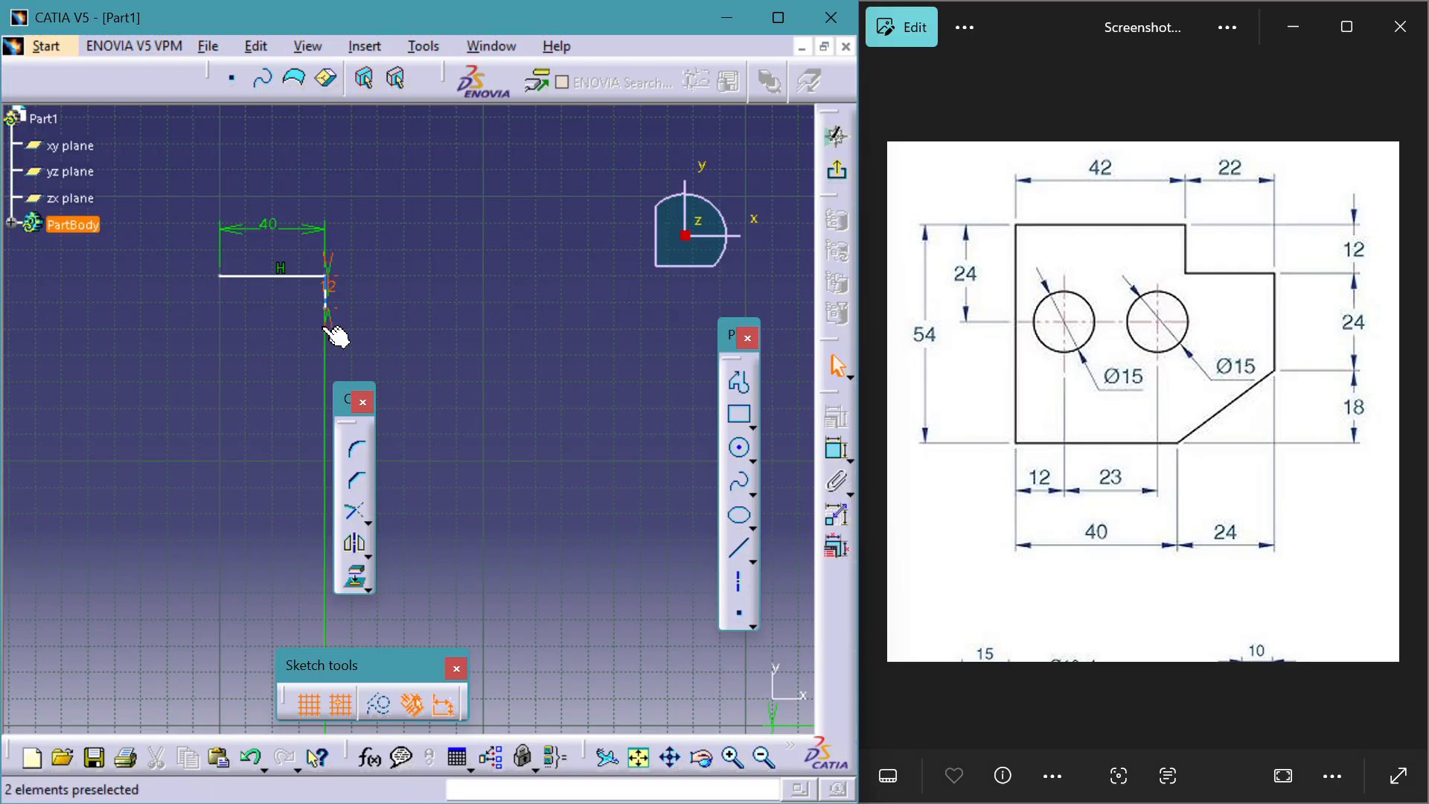
Move the vertical line's 12 mm dimension out to the right, and undo both that move and the vertical line
{"action": "left_click_drag", "start_coordinate": [325, 325], "coordinate": [426, 337]}
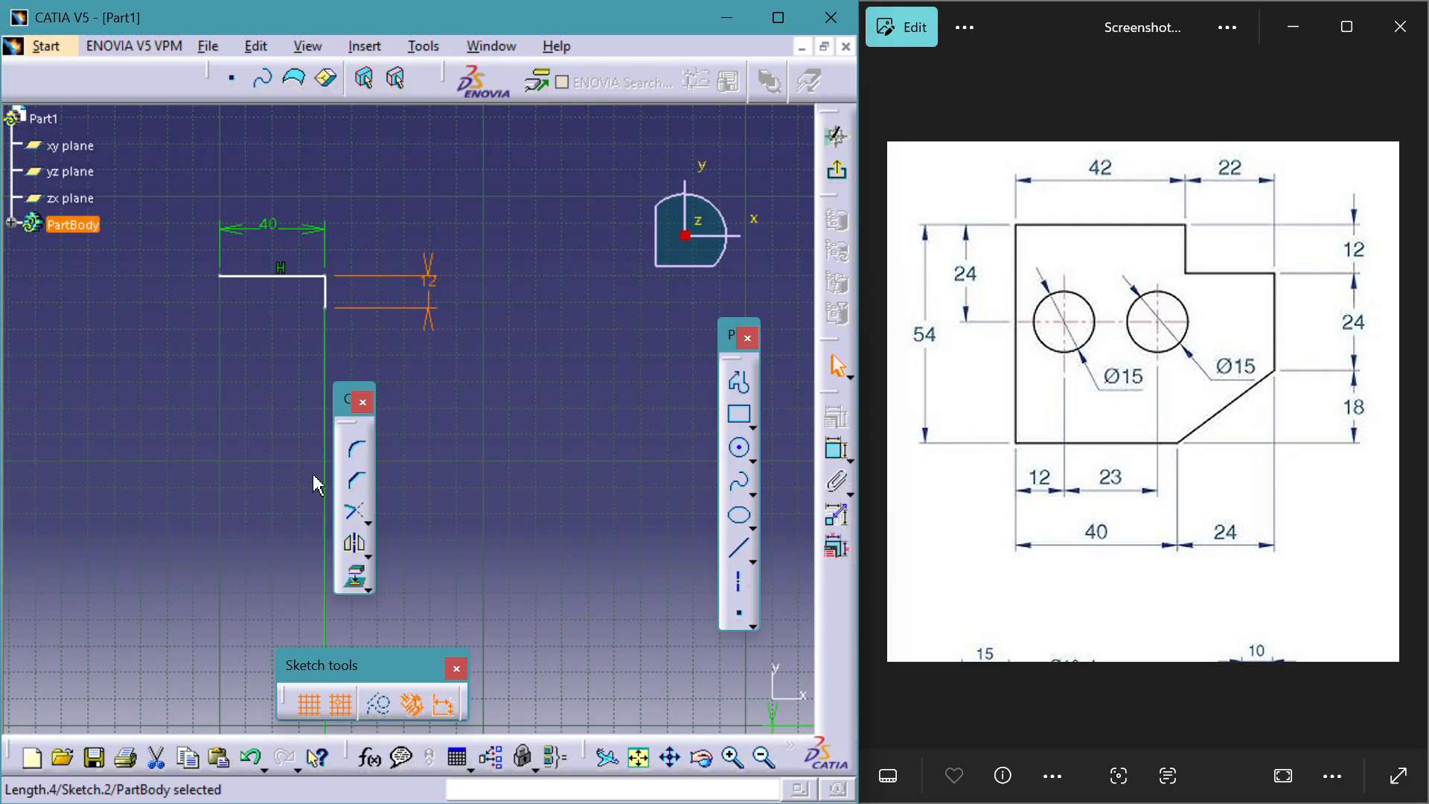
{"action": "left_click", "coordinate": [322, 502]}
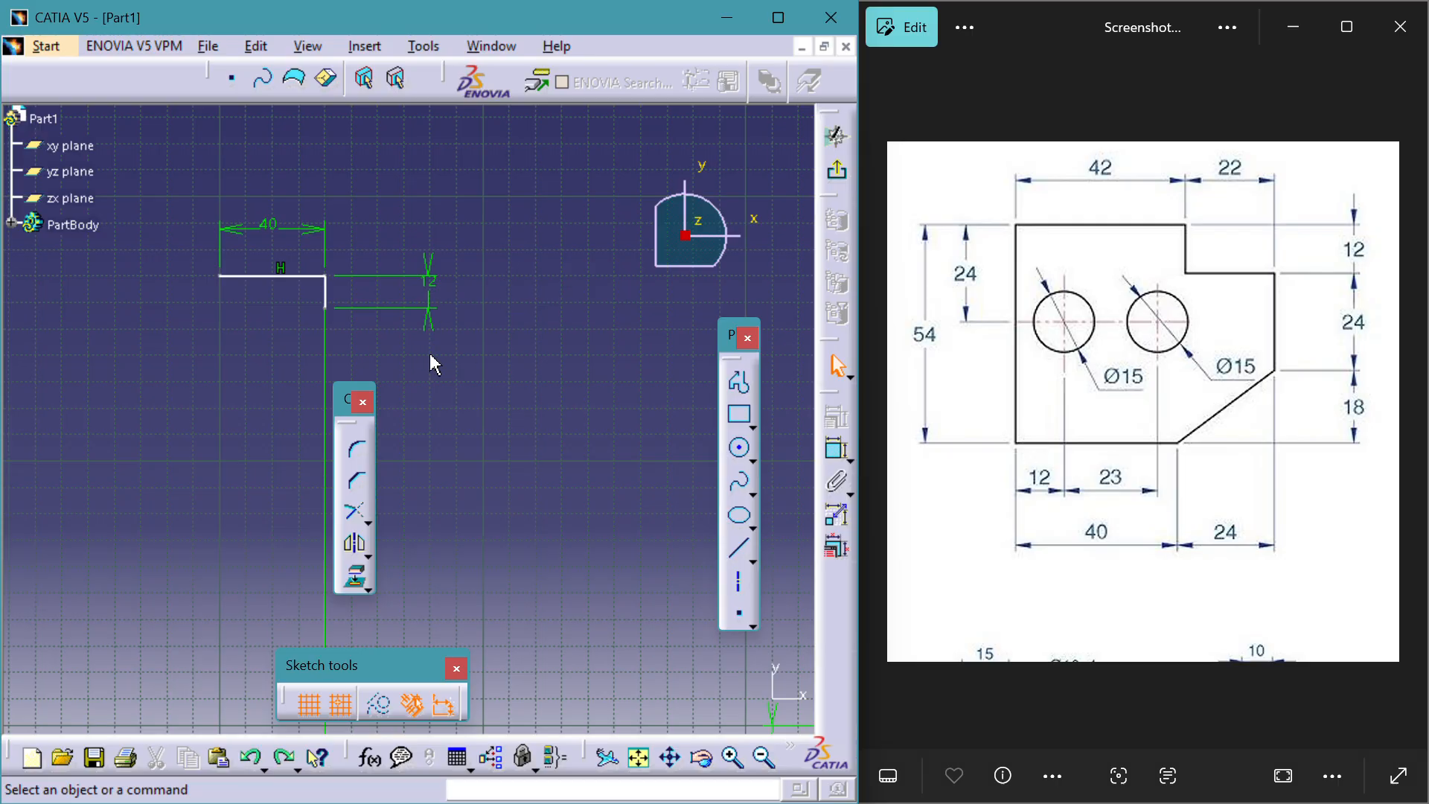
{"action": "key", "text": "ctrl+z"}
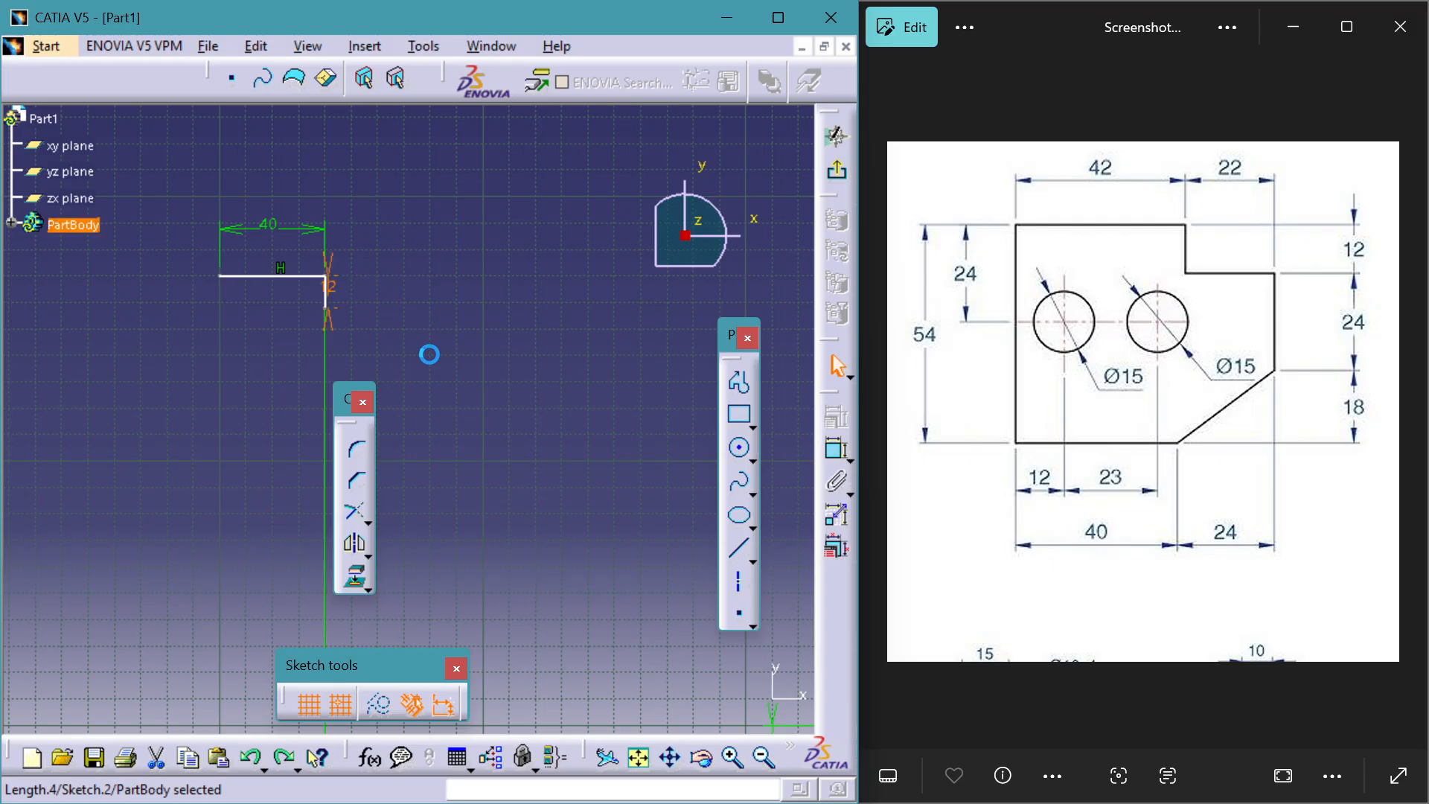
{"action": "key", "text": "ctrl+z"}
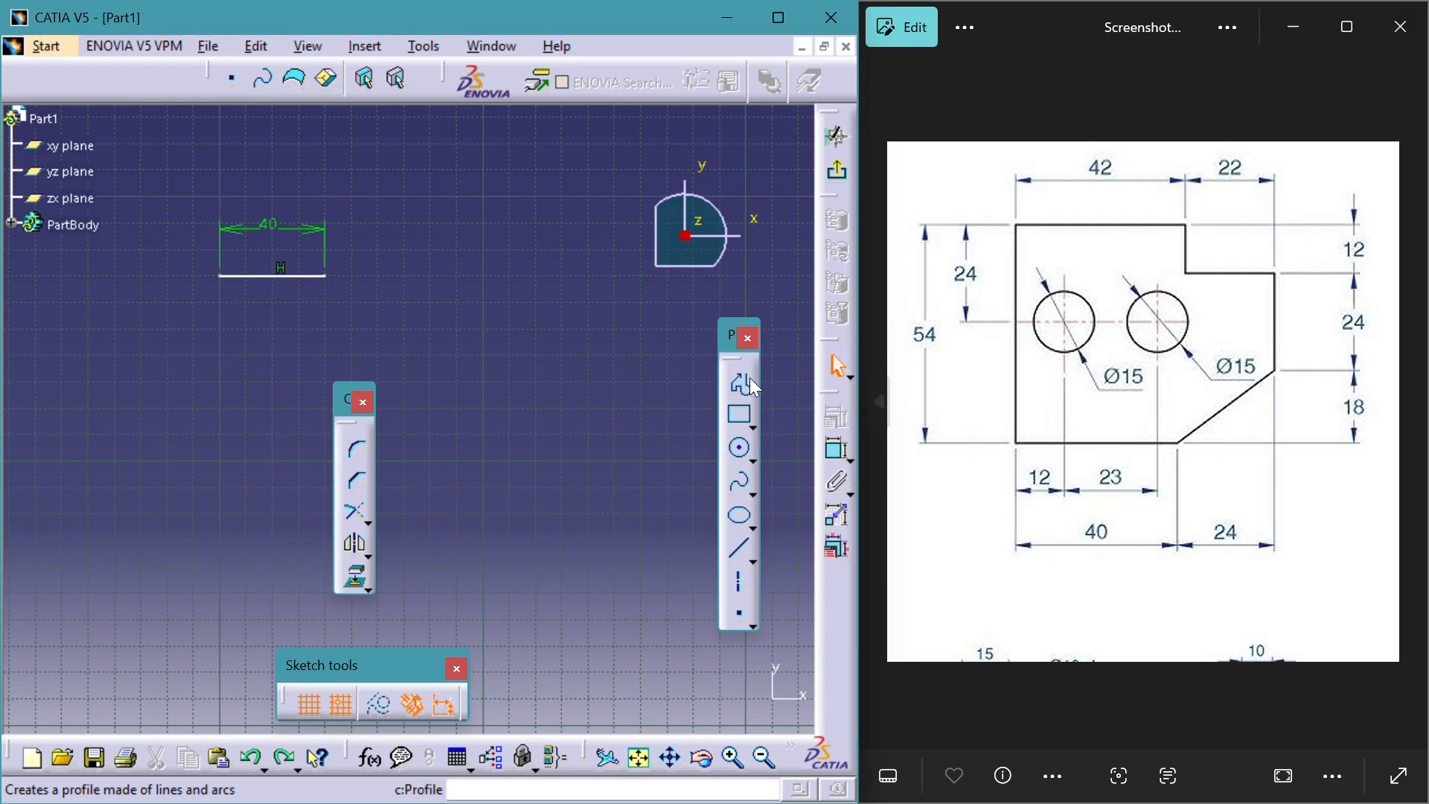
Sketch a 12 mm vertical line straight down from the right end of the 40 mm horizontal line
{"action": "left_click", "coordinate": [738, 551]}
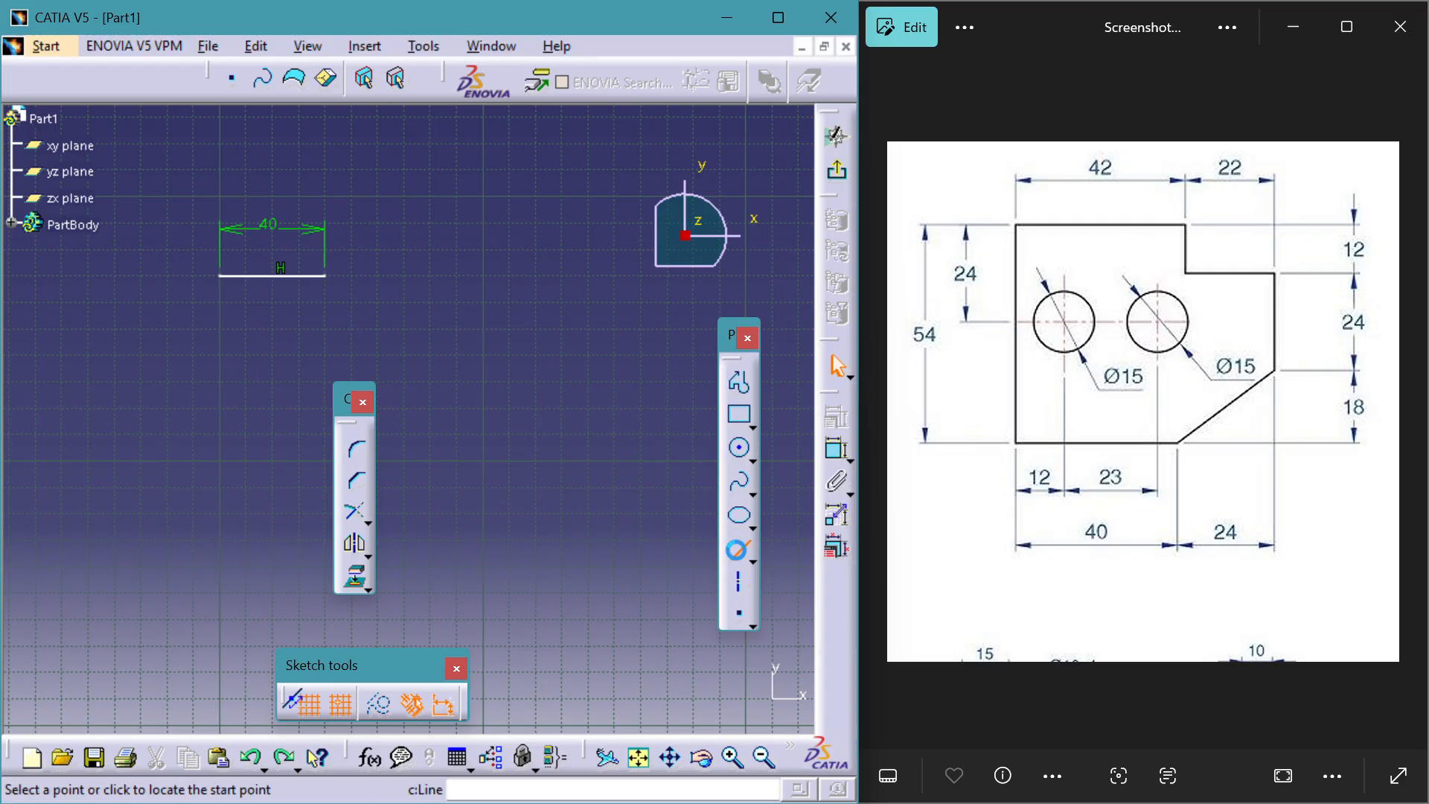
{"action": "left_click", "coordinate": [324, 277]}
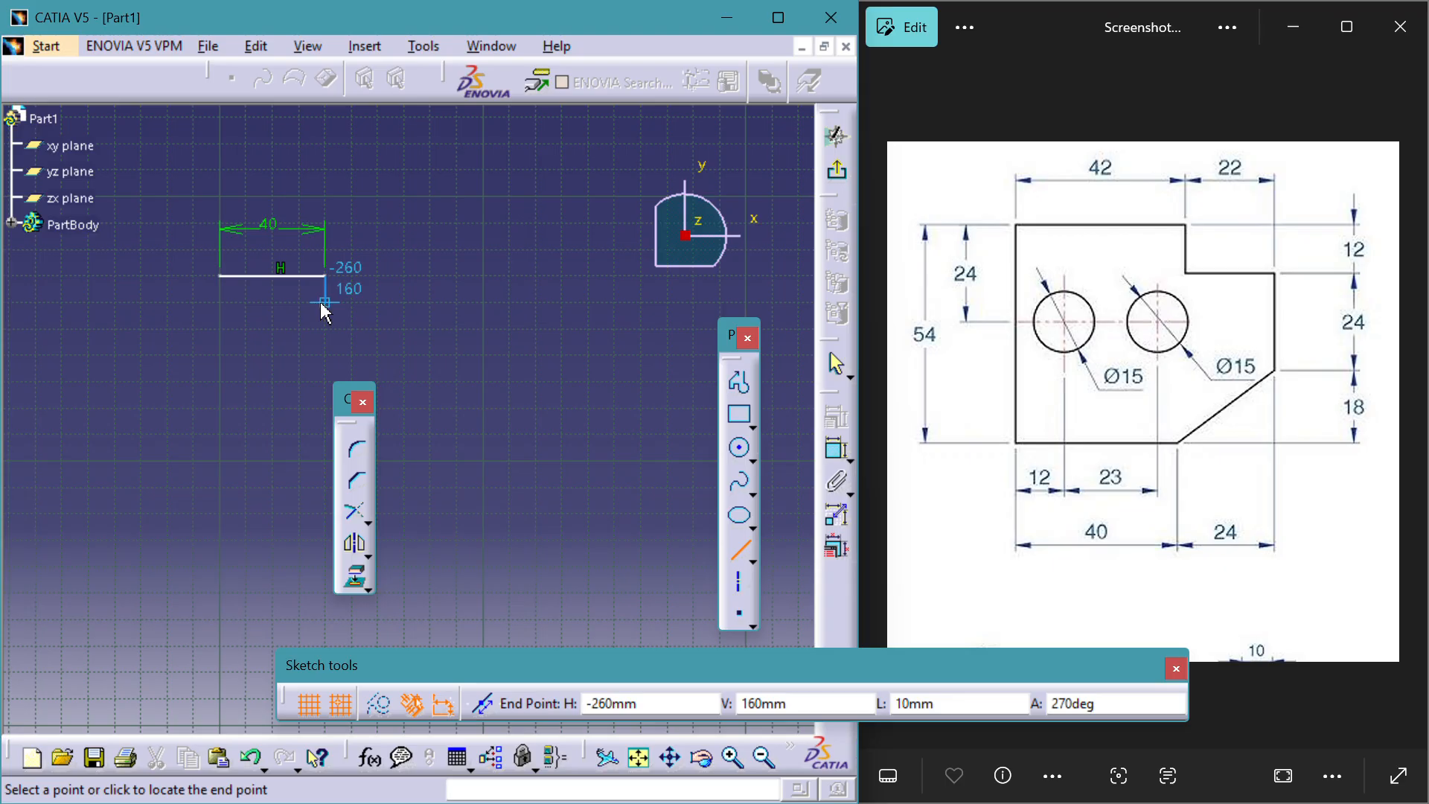
{"action": "left_click", "coordinate": [1007, 707]}
{"action": "type", "text": "12"}
{"action": "key", "text": "Return"}
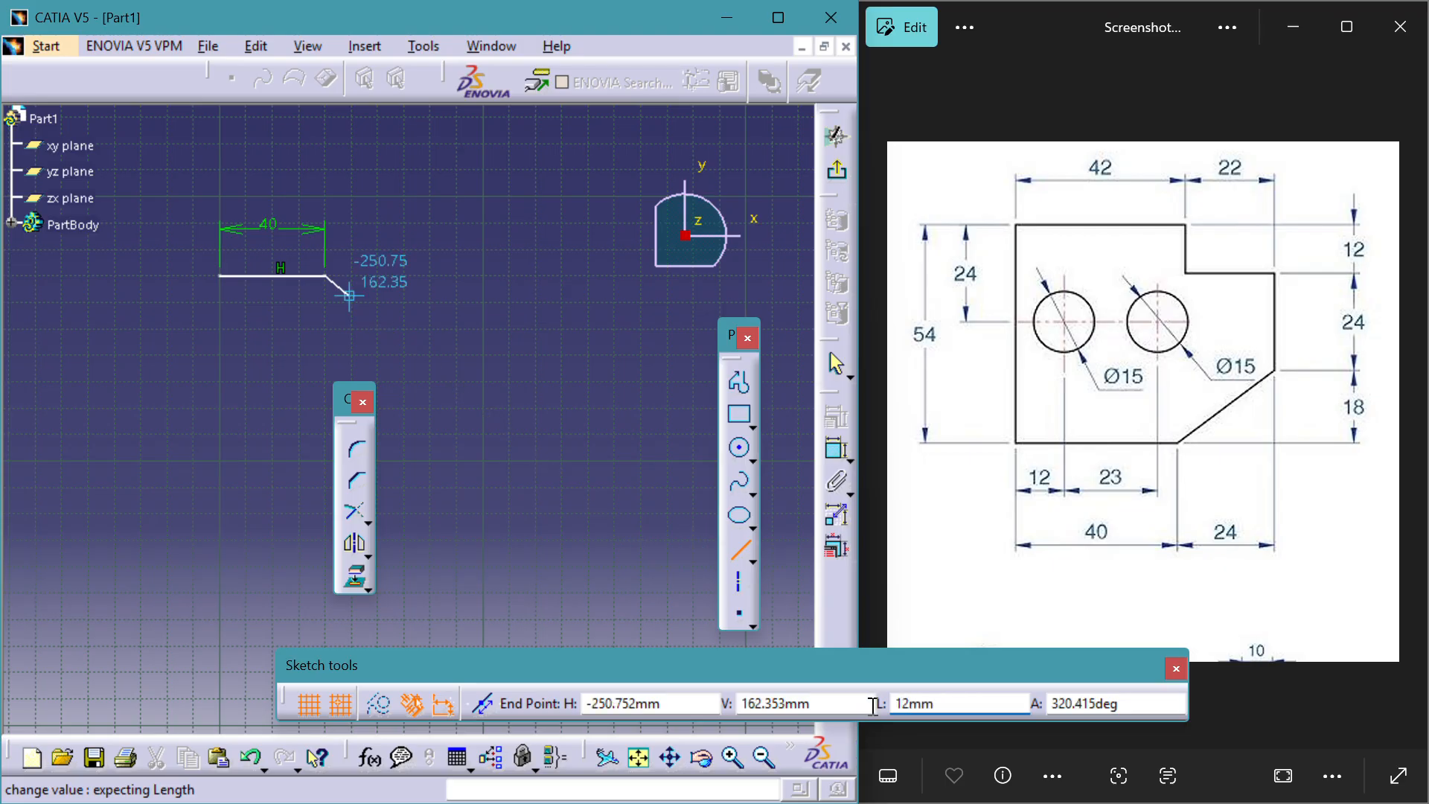
{"action": "left_click", "coordinate": [308, 365]}
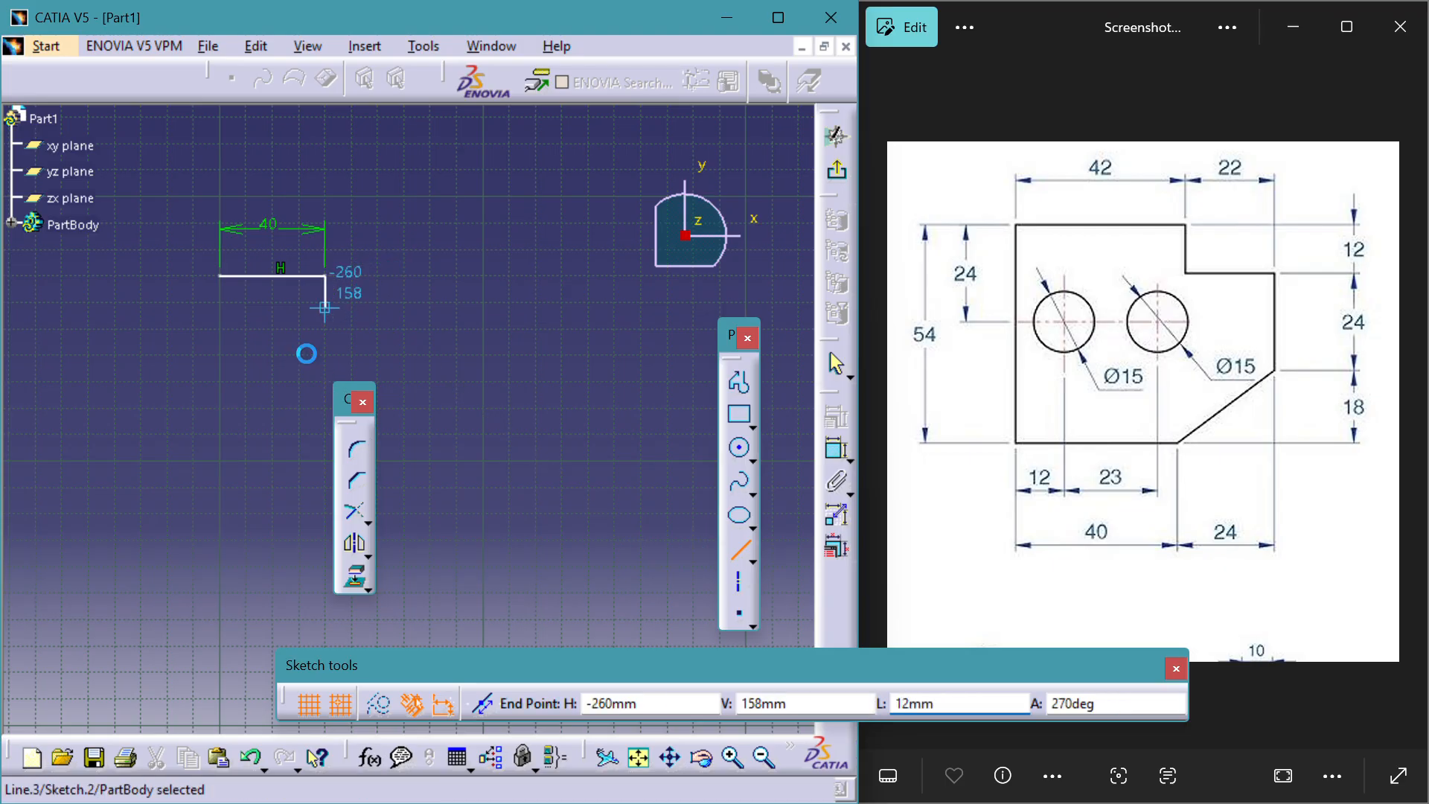
{"action": "left_click", "coordinate": [337, 286]}
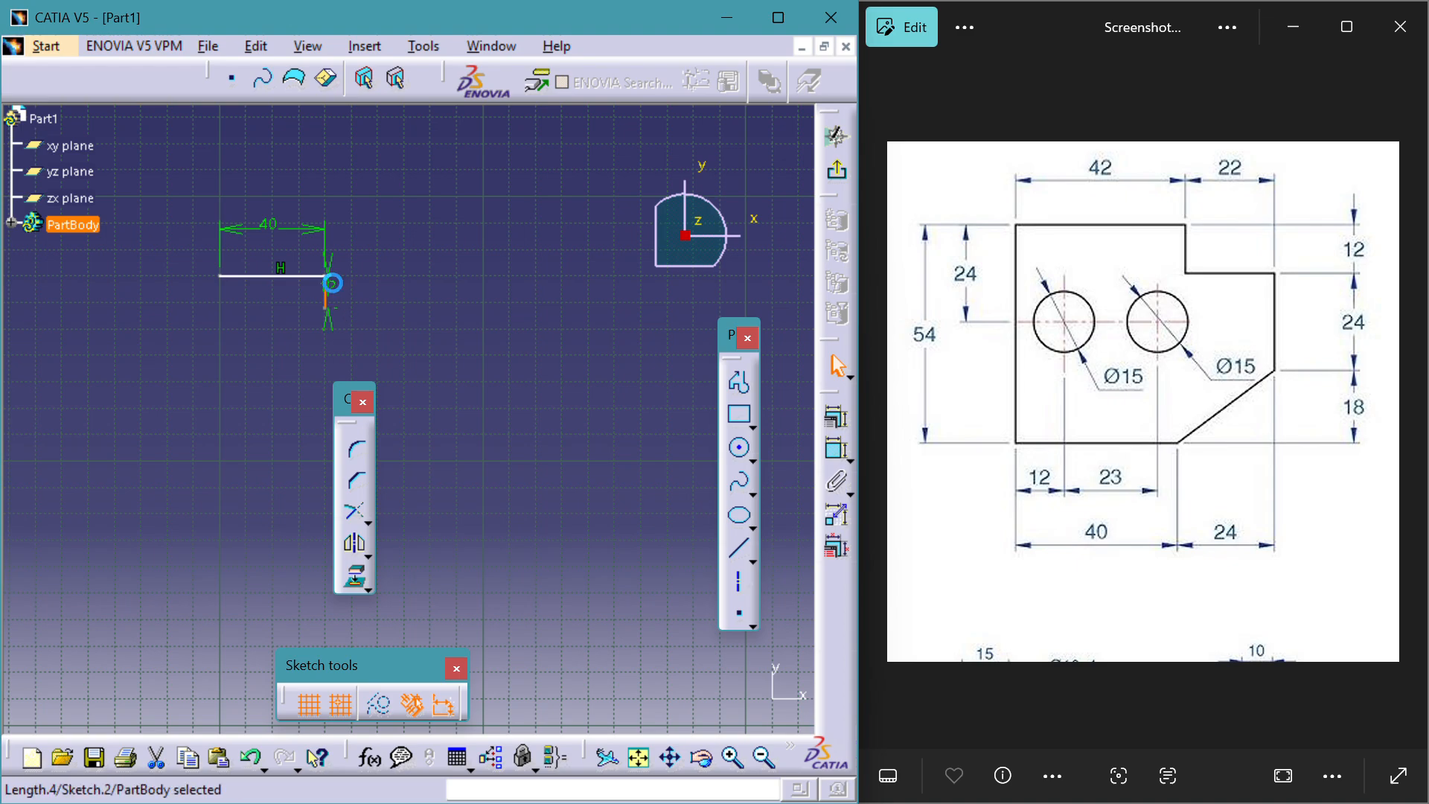
{"action": "left_click", "coordinate": [371, 283]}
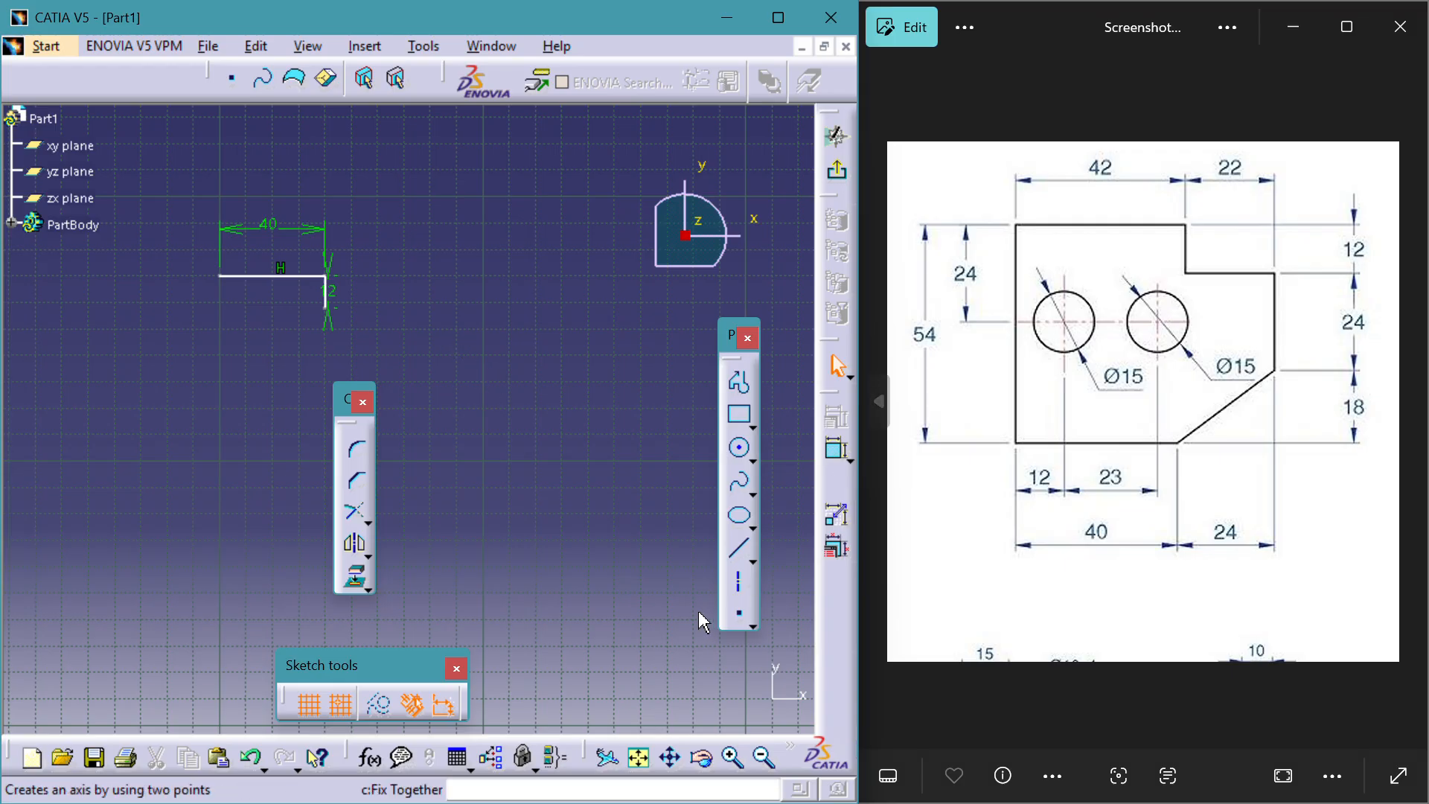
Sketch a horizontal line about 40 mm long to the right from the lower end of the 12 mm vertical line
{"action": "left_click", "coordinate": [739, 556]}
{"action": "left_click", "coordinate": [736, 552]}
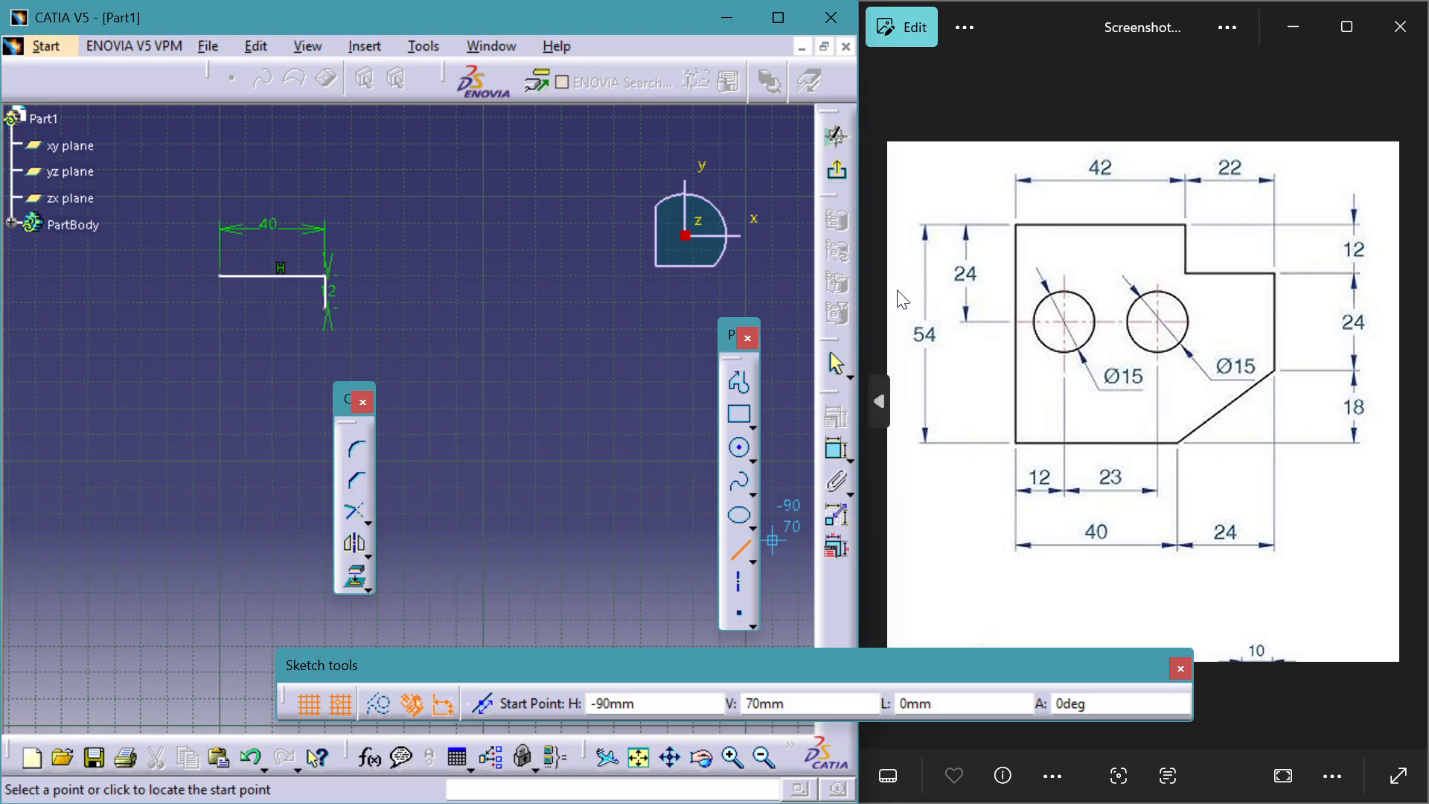
{"action": "left_click", "coordinate": [332, 308]}
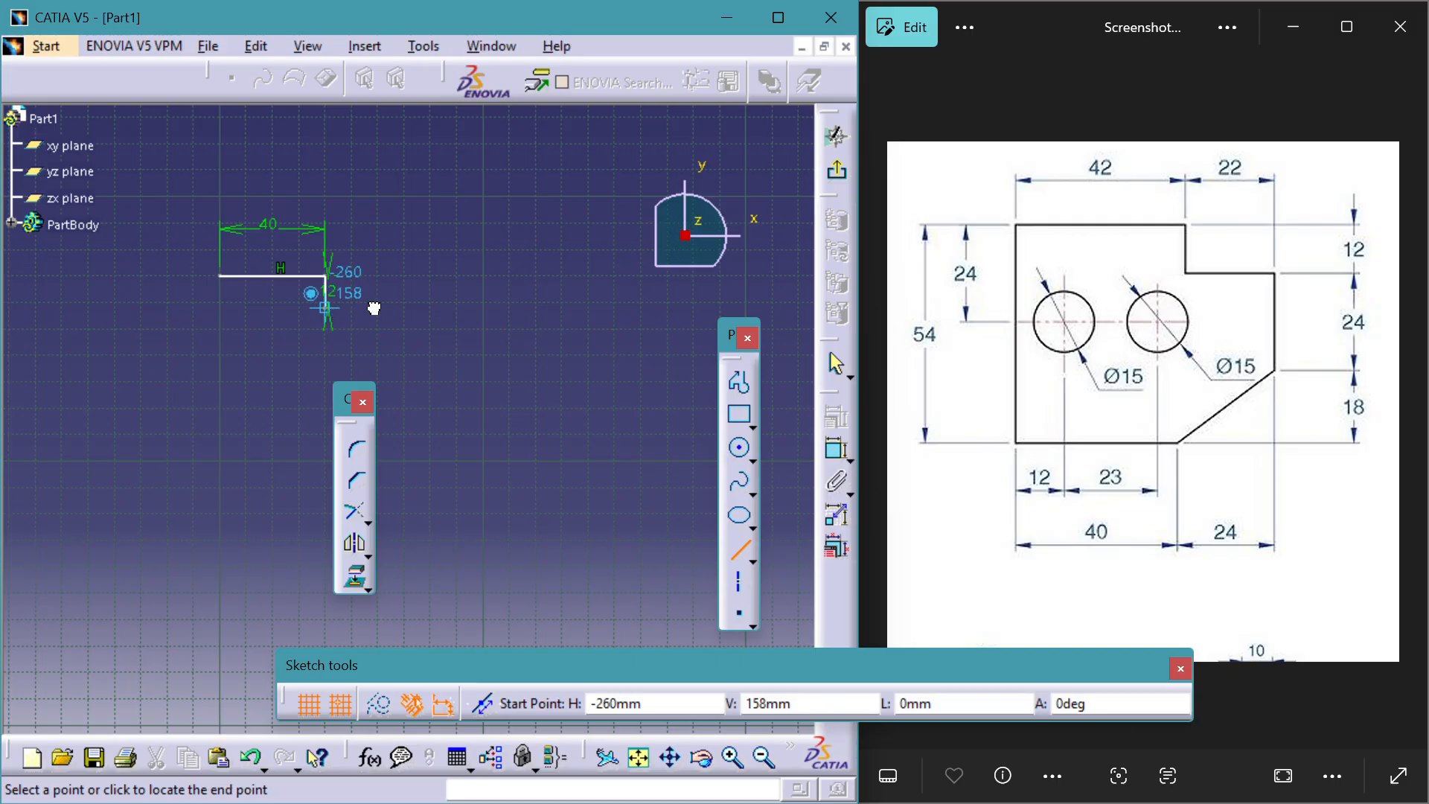
{"action": "left_click", "coordinate": [428, 307]}
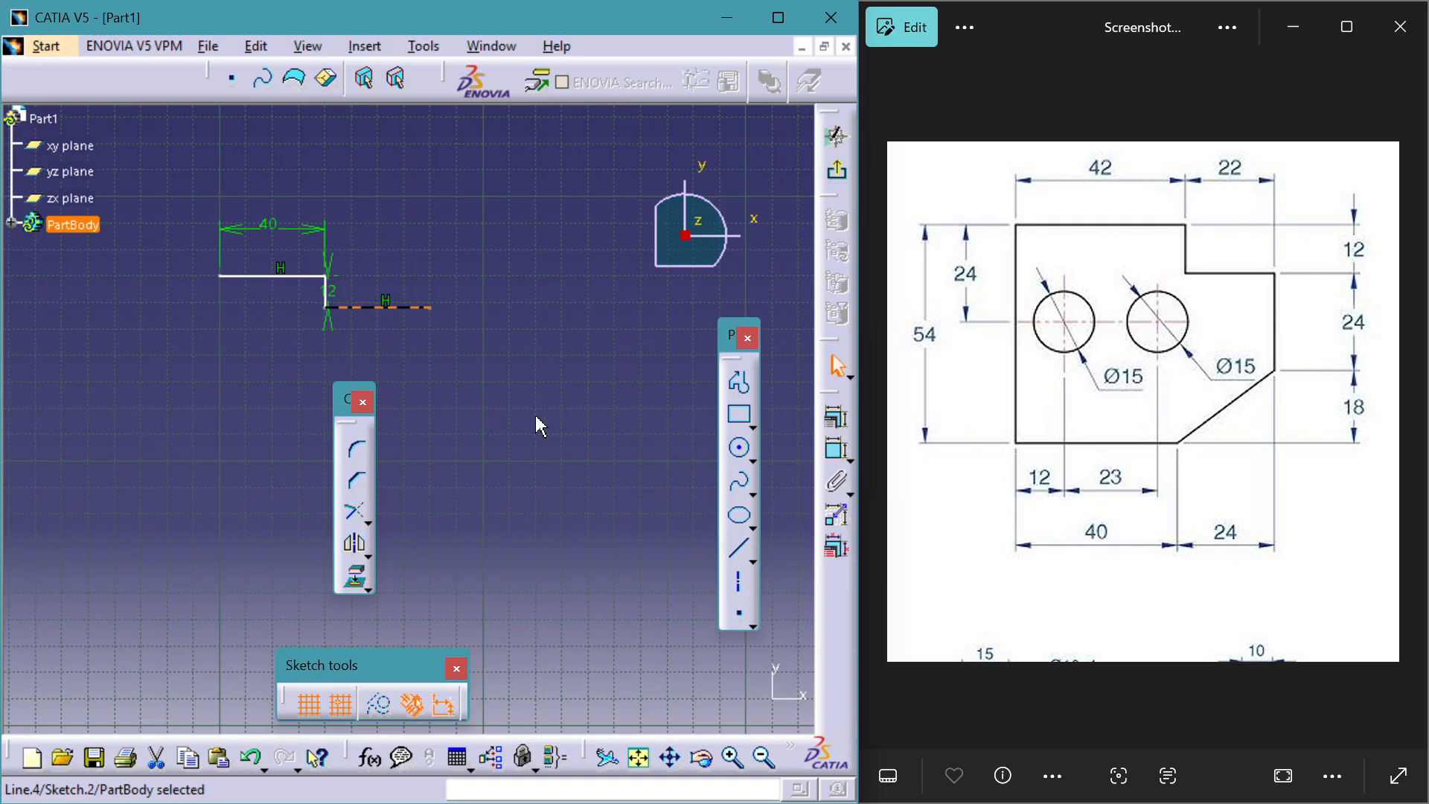
Dimension the lower horizontal line above the profile and set its length to 22 mm
{"action": "left_click", "coordinate": [839, 452]}
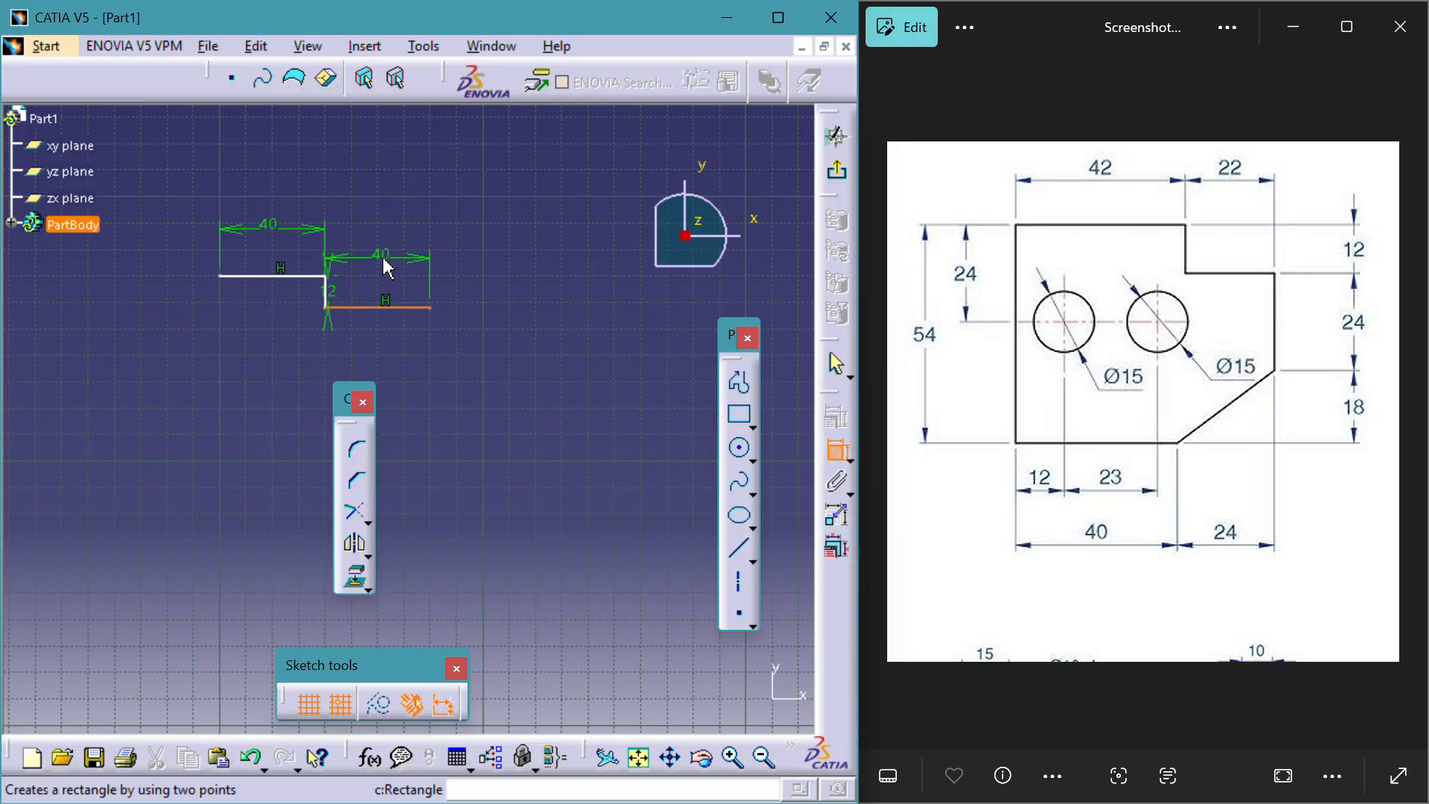
{"action": "left_click", "coordinate": [380, 243]}
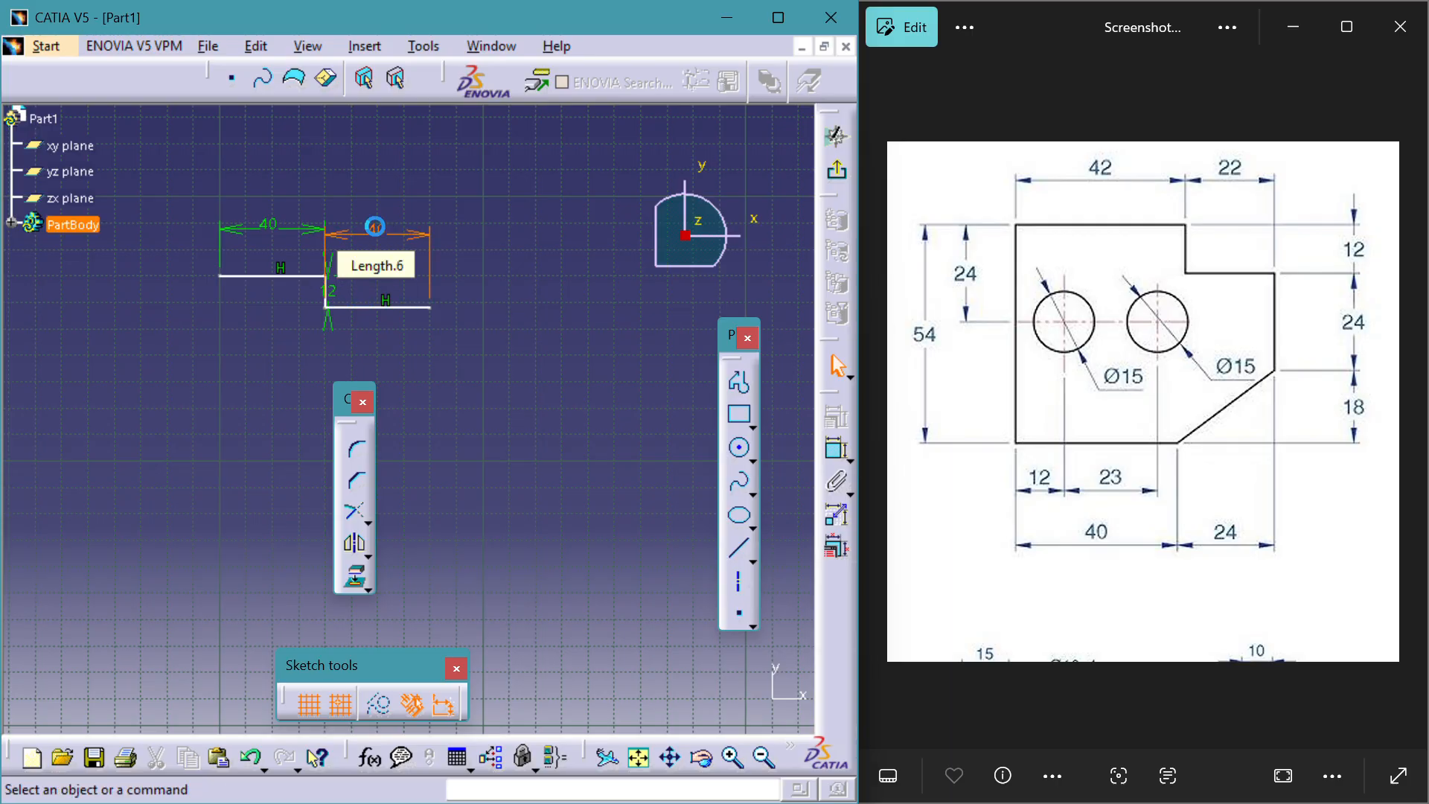
{"action": "double_click", "coordinate": [379, 237]}
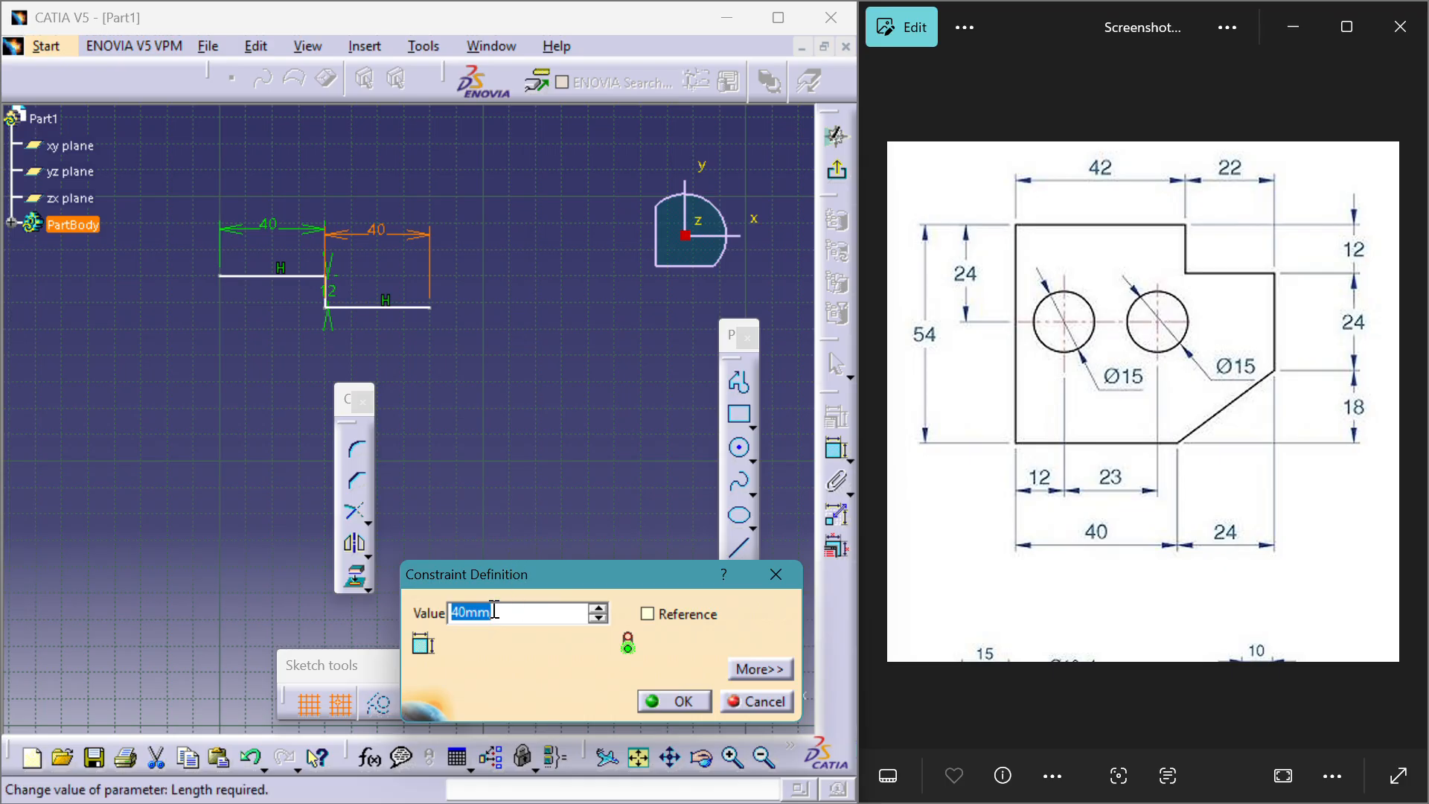
{"action": "key", "text": "BackSpace"}
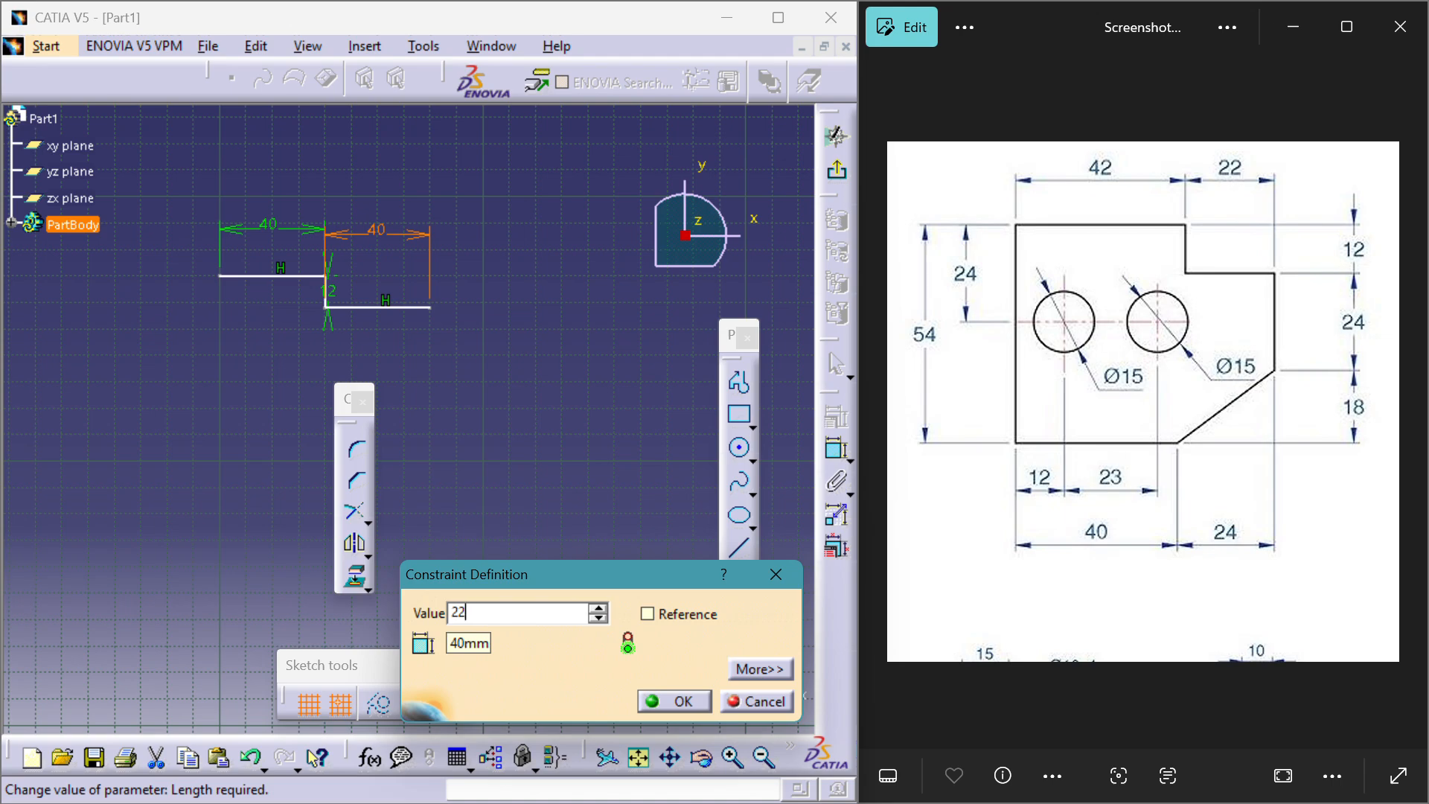
{"action": "key", "text": "Return"}
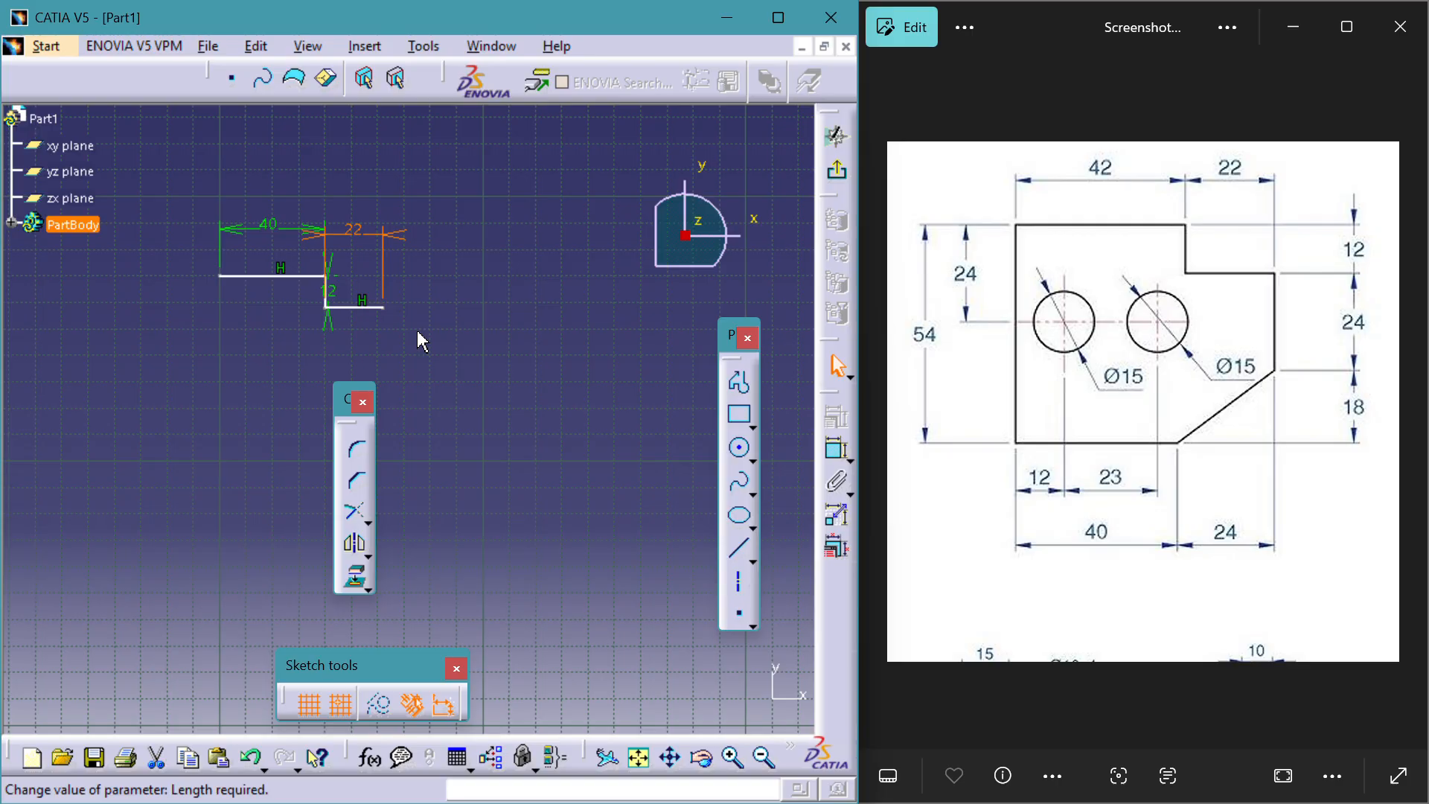
Sketch a 24 mm vertical line straight down from the right end of the 22 mm horizontal line
{"action": "left_click", "coordinate": [738, 549]}
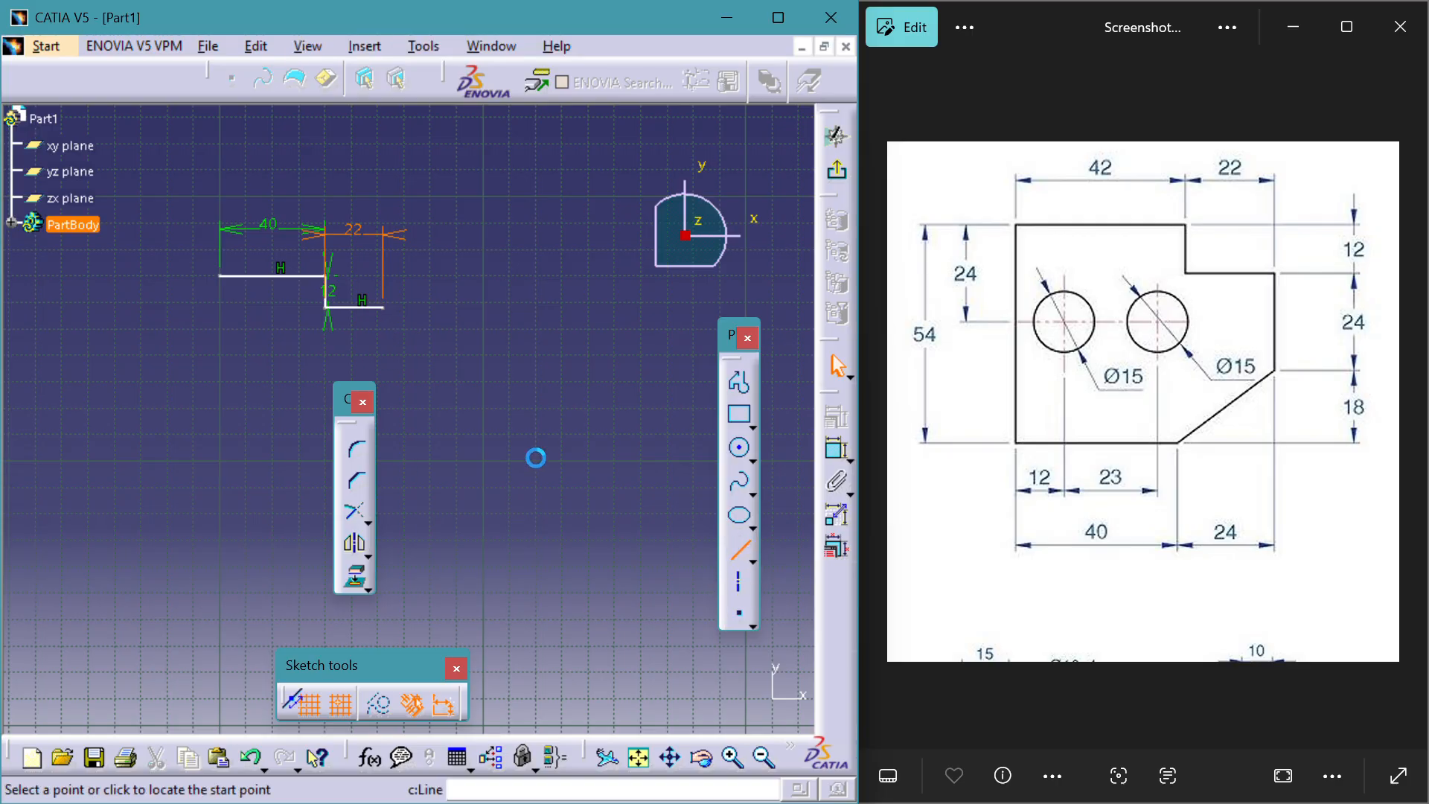
{"action": "left_click", "coordinate": [383, 308]}
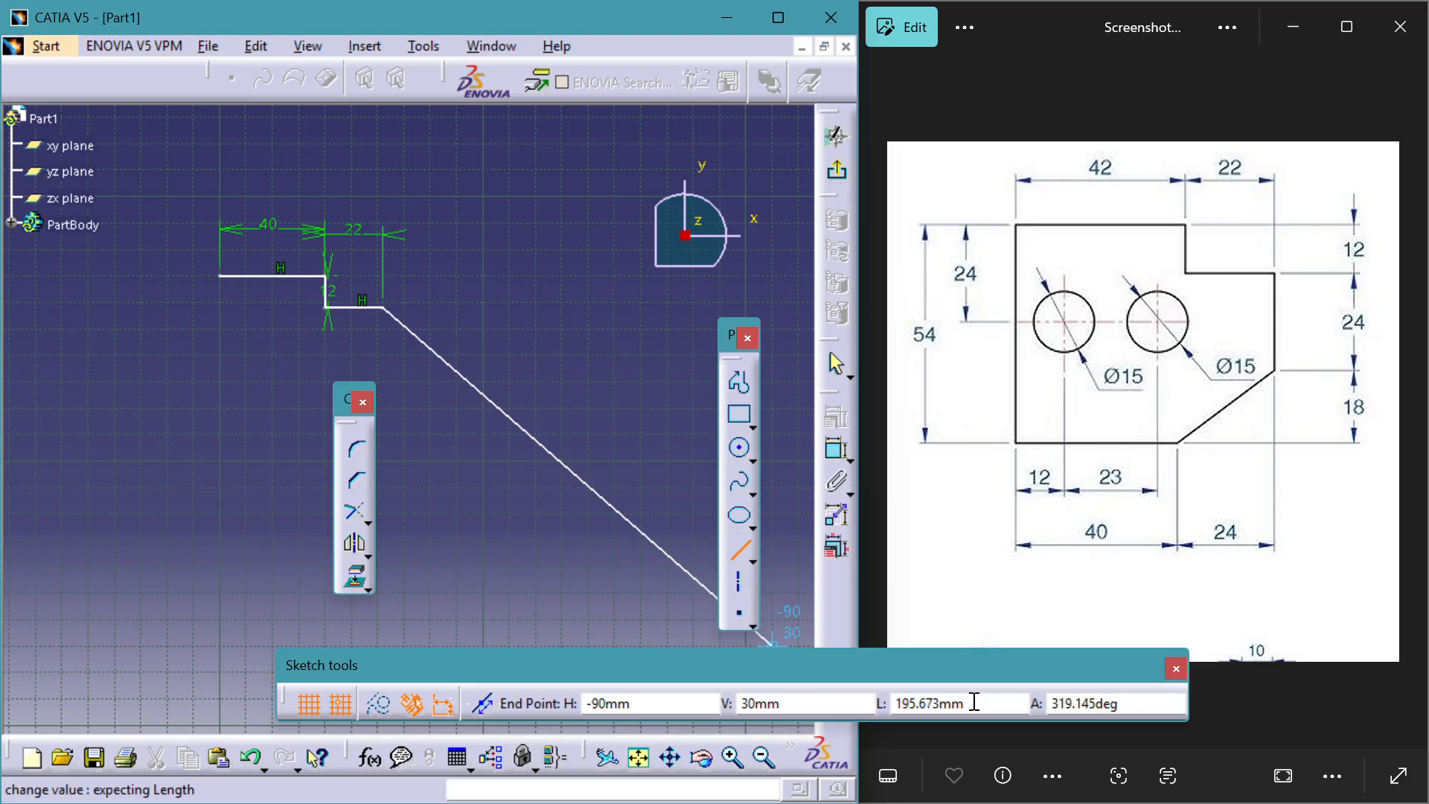
{"action": "left_click", "coordinate": [930, 702]}
{"action": "type", "text": "24mm"}
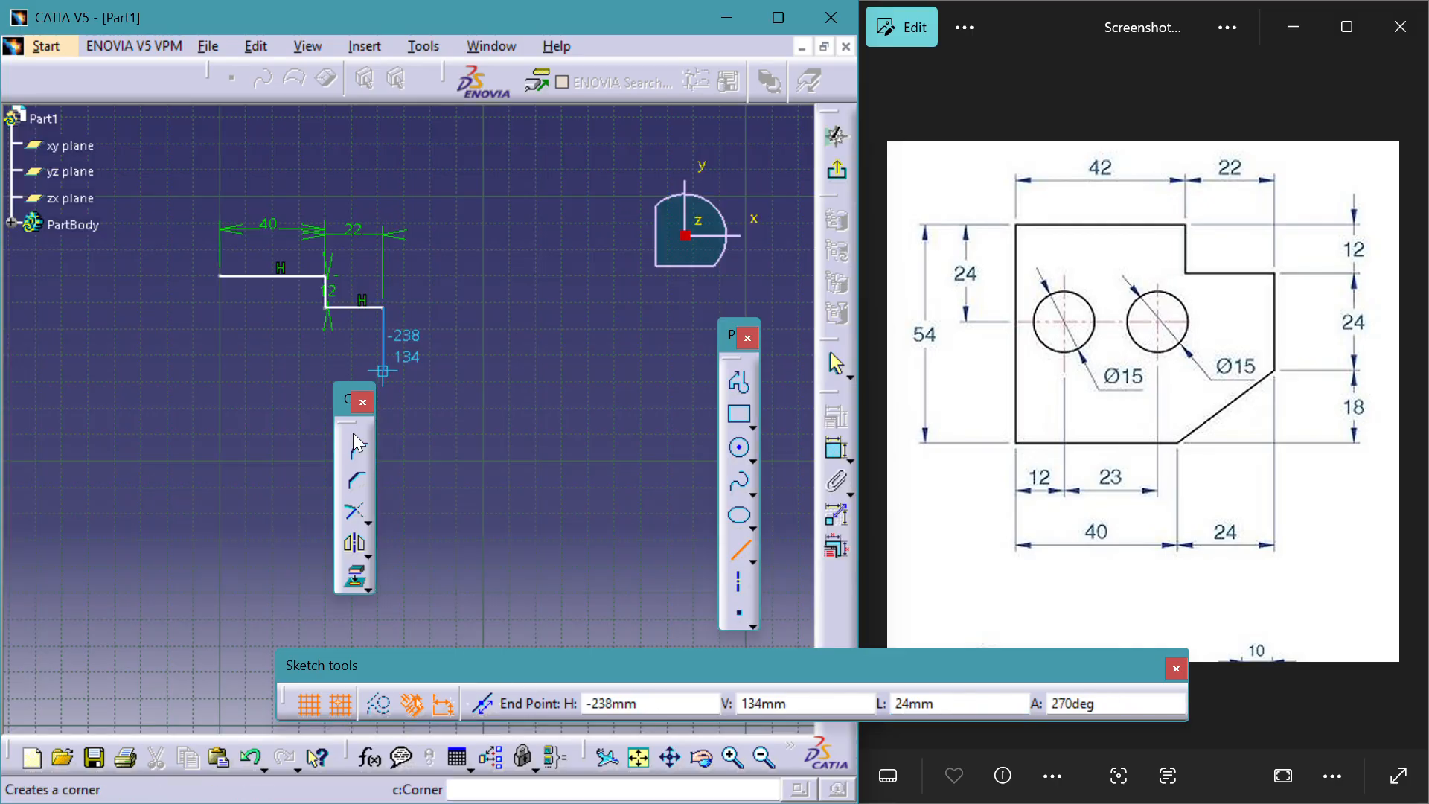
{"action": "left_click_drag", "start_coordinate": [439, 405], "coordinate": [629, 386]}
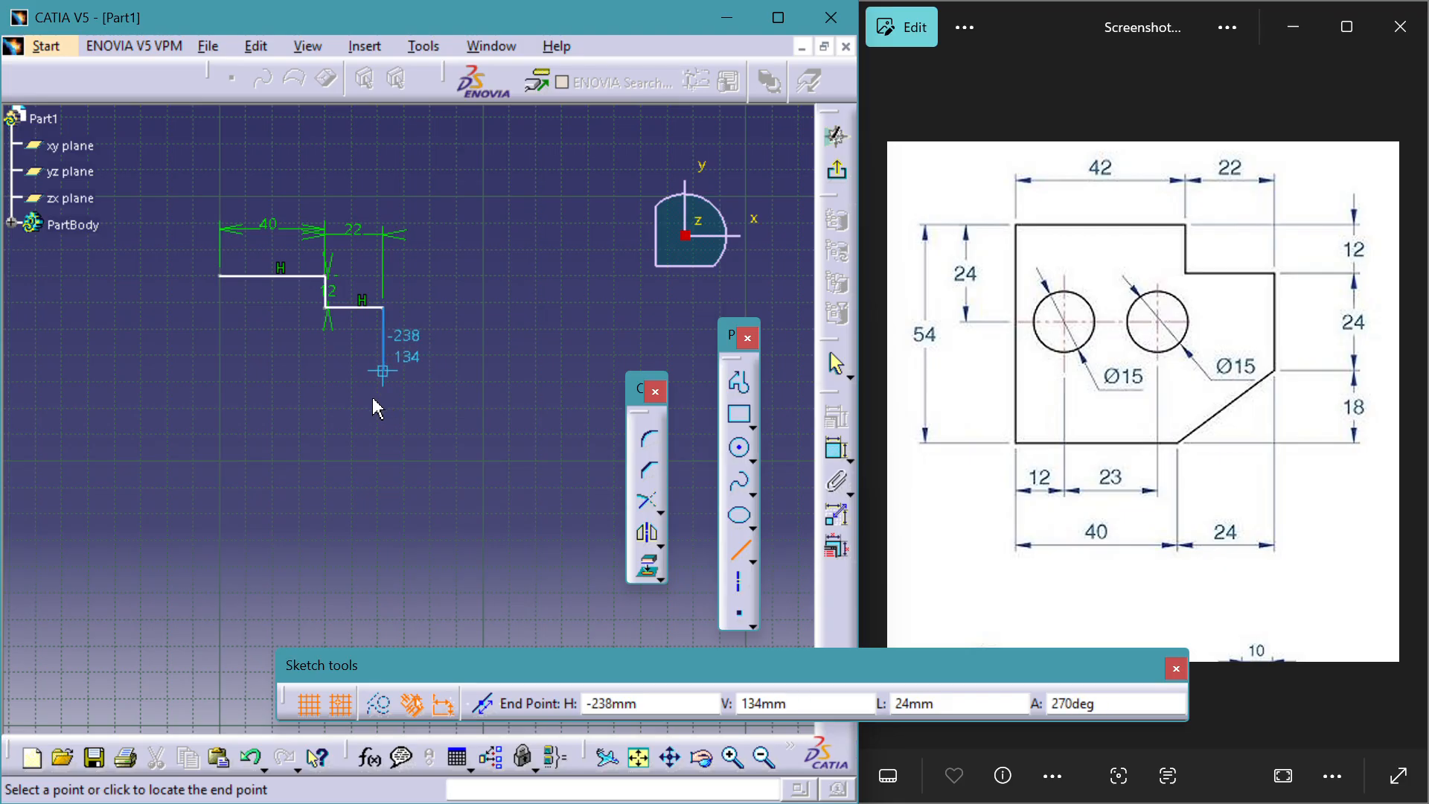
{"action": "left_click", "coordinate": [378, 403]}
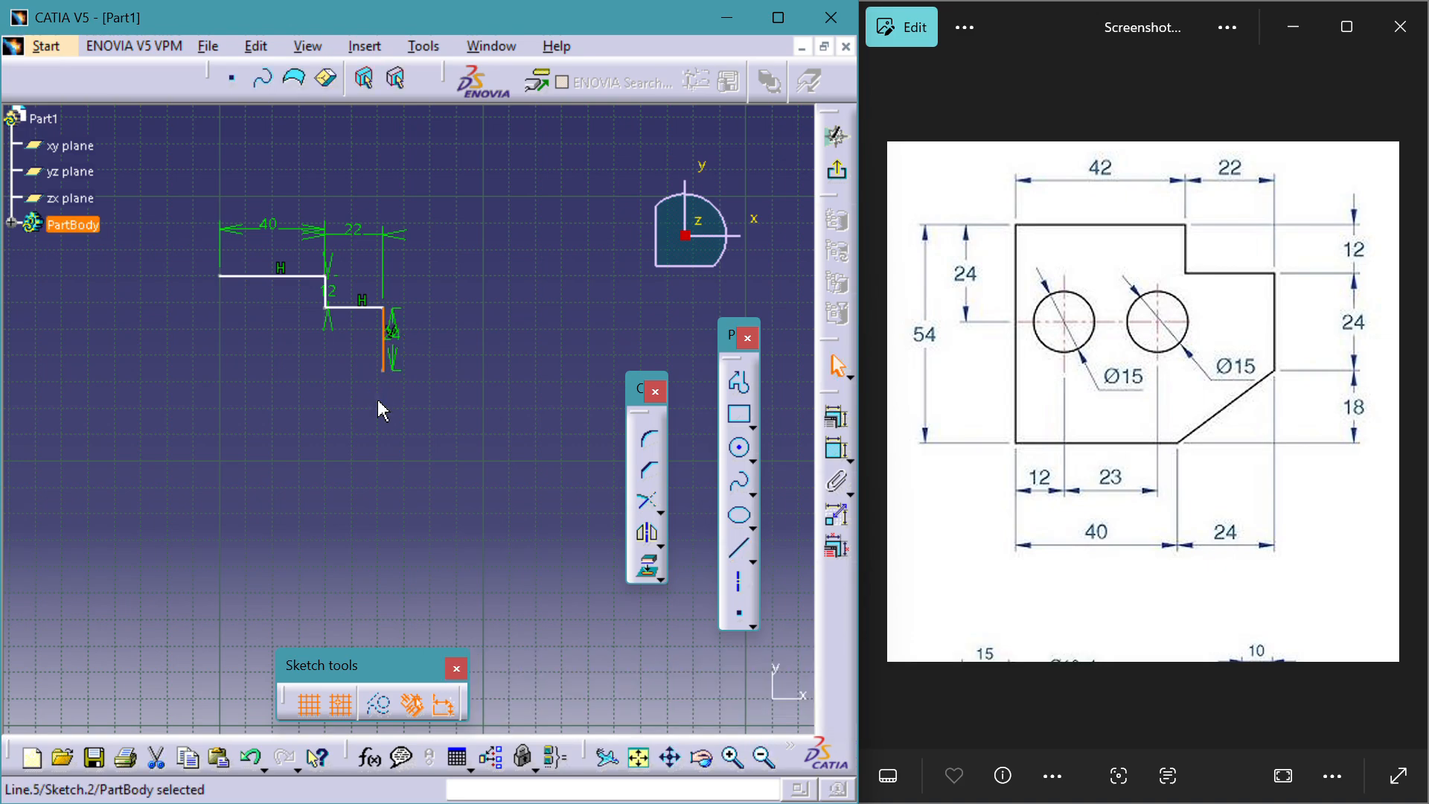
Sketch a 54 mm vertical line straight down from the left end of the top 40 mm horizontal line
{"action": "left_click", "coordinate": [420, 403]}
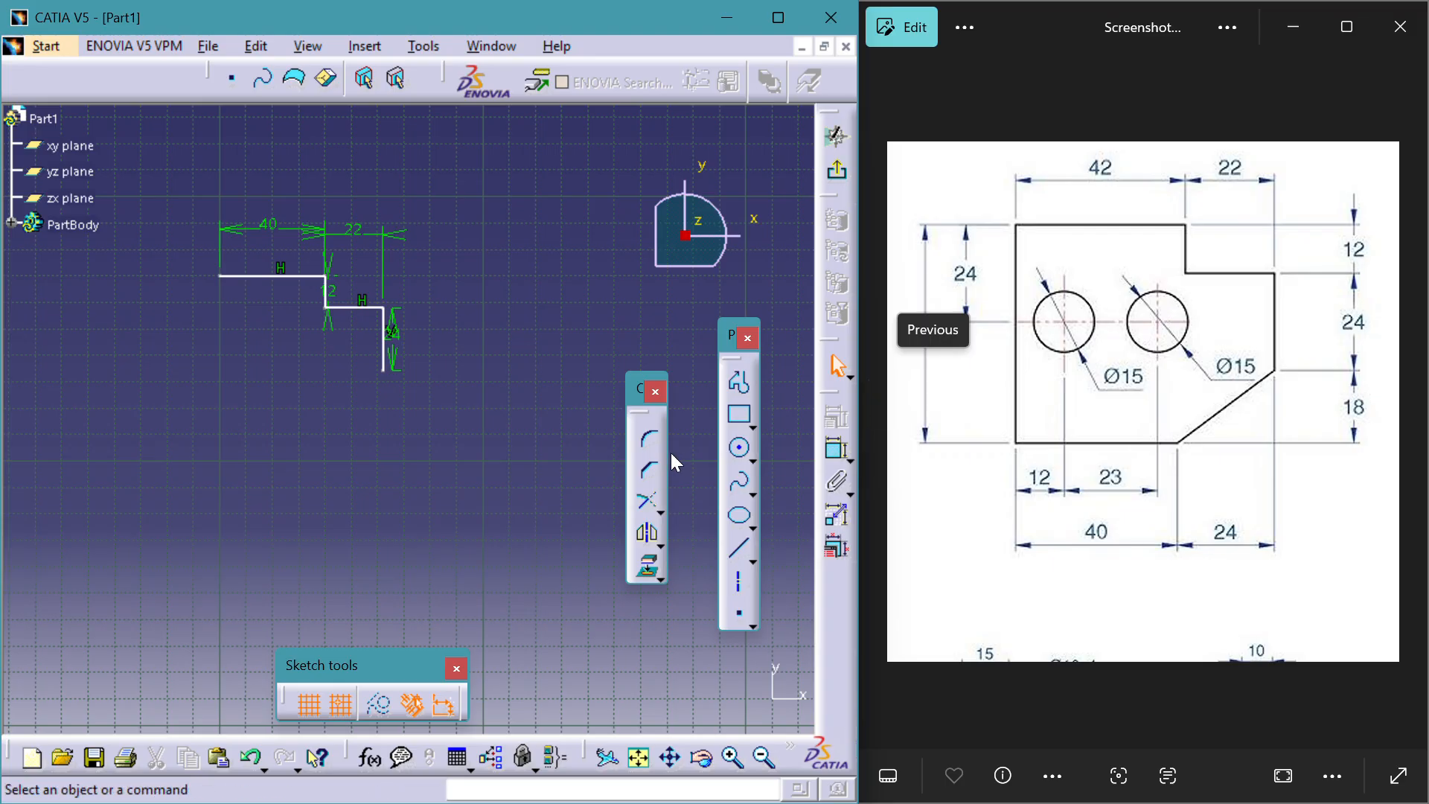
{"action": "left_click", "coordinate": [739, 548]}
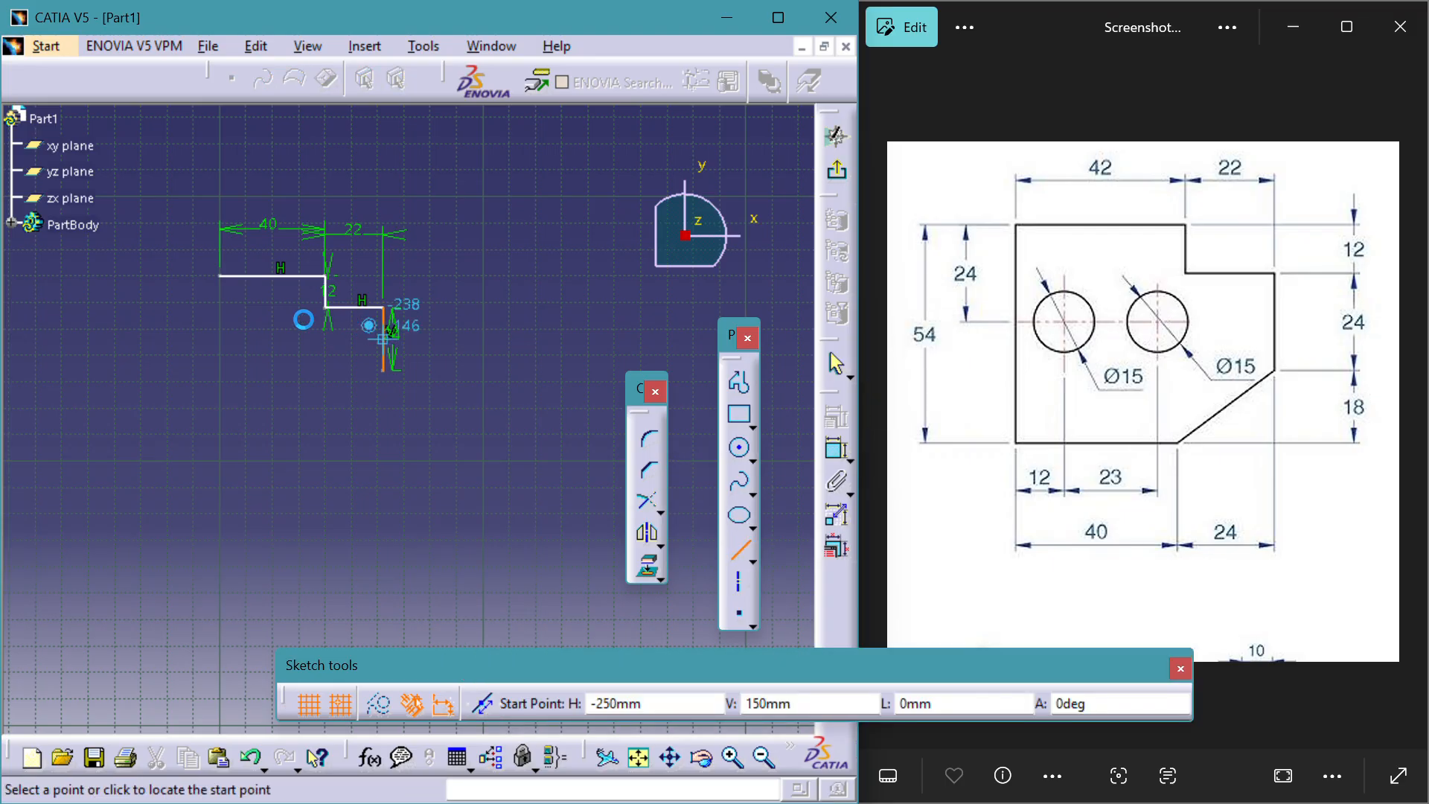
{"action": "left_click", "coordinate": [220, 276]}
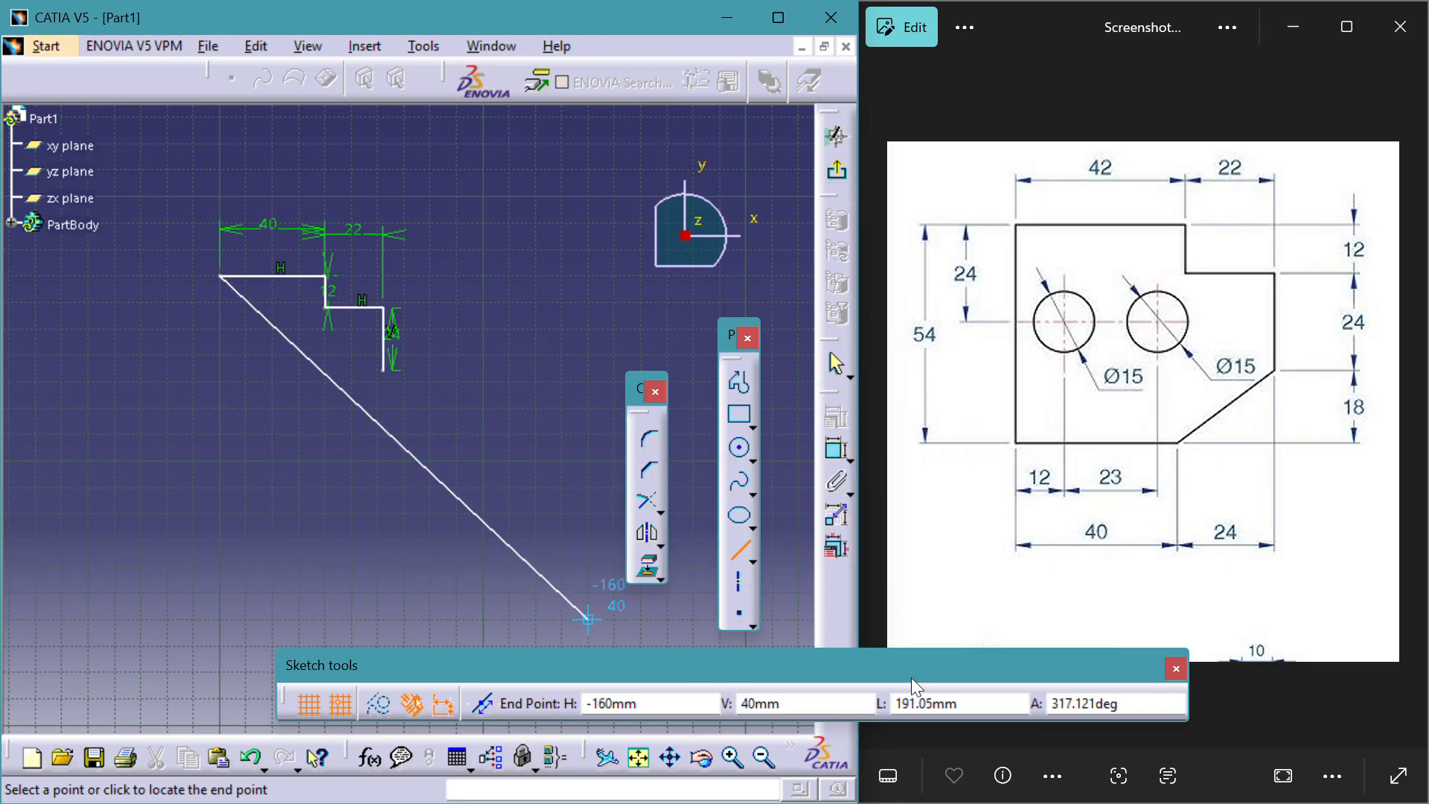
{"action": "left_click", "coordinate": [960, 704]}
{"action": "key", "text": "BackSpace"}
{"action": "type", "text": "5"}
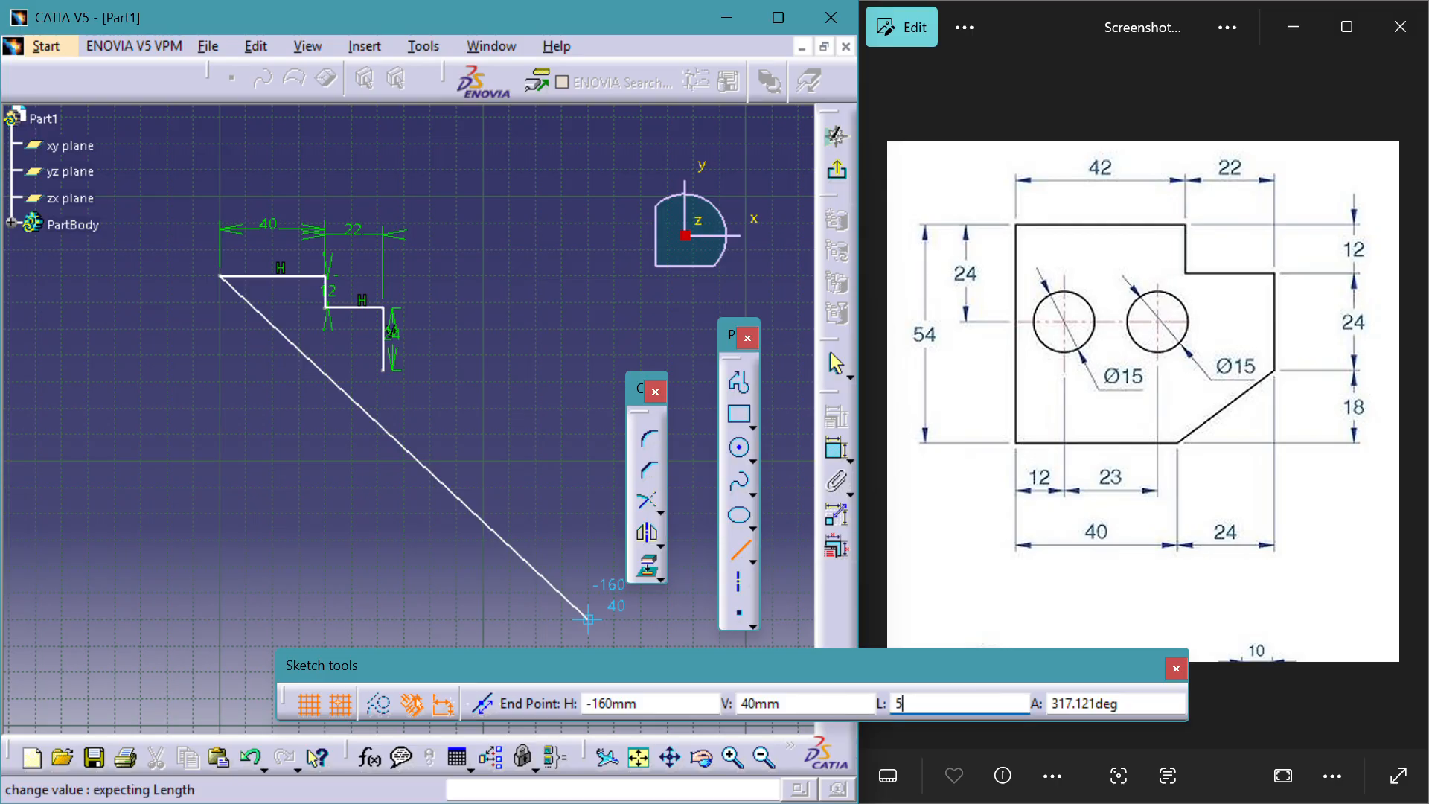
{"action": "type", "text": "4mm"}
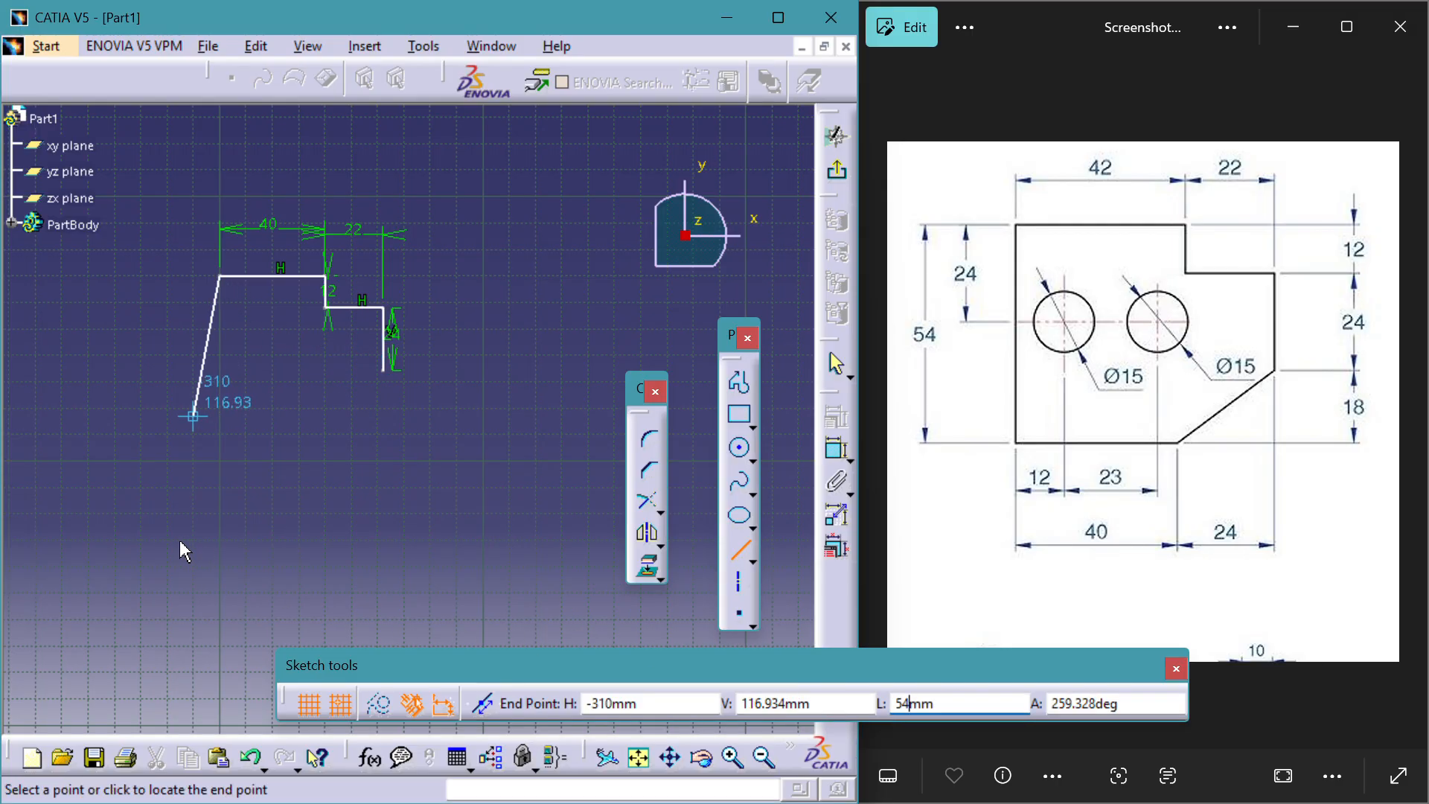
{"action": "left_click", "coordinate": [200, 564]}
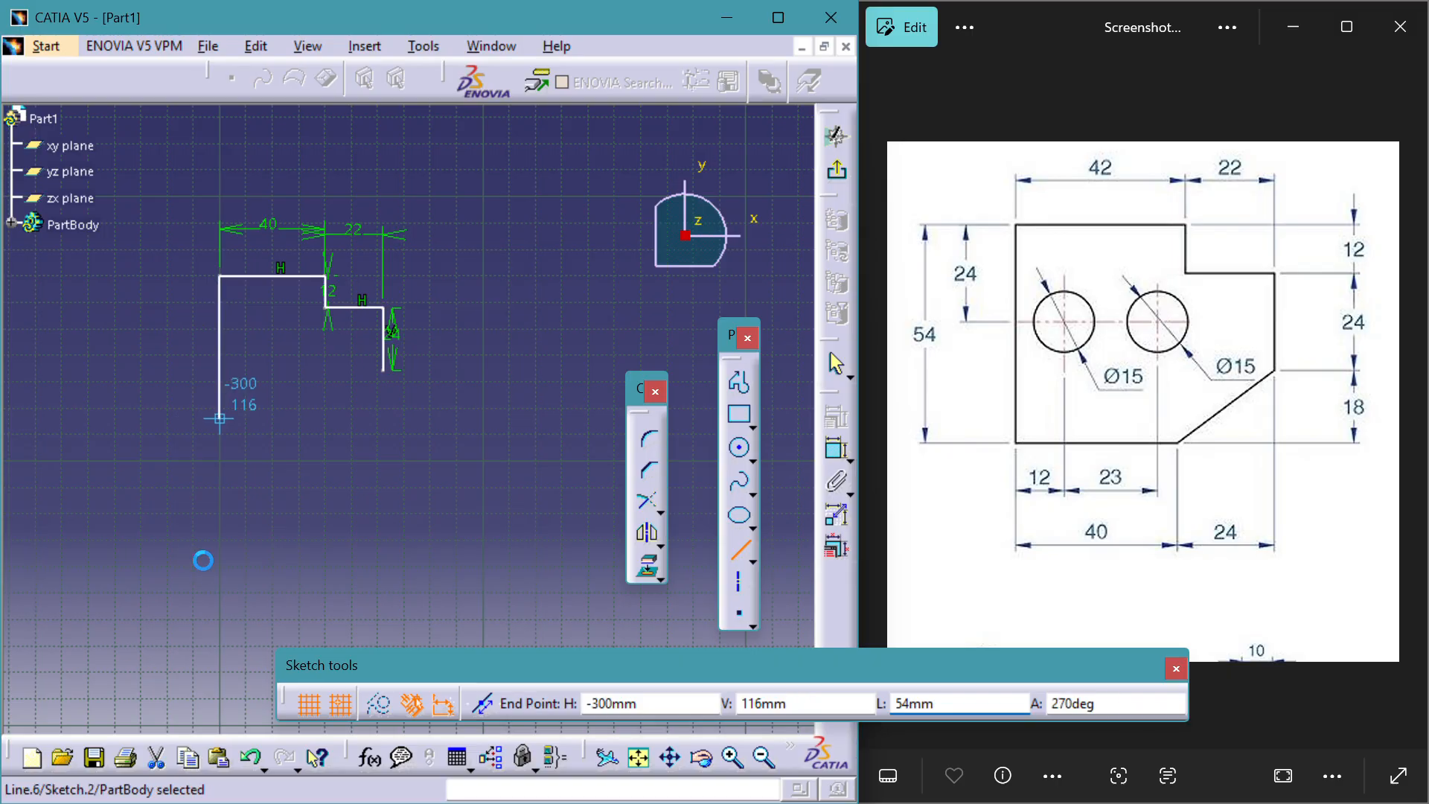
Sketch a 40 mm horizontal line to the right from the lower end of the 54 mm vertical line
{"action": "left_click", "coordinate": [738, 549]}
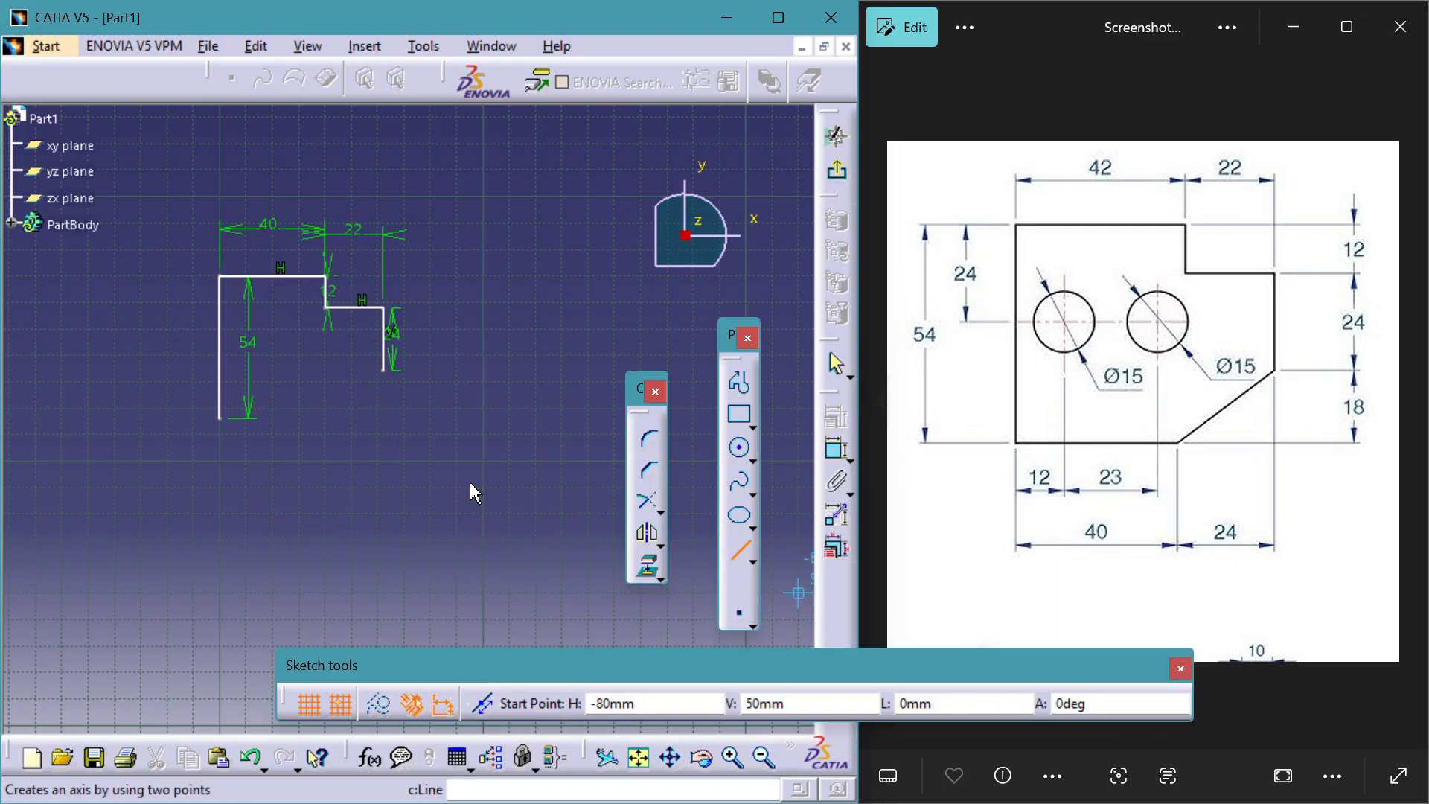
{"action": "left_click", "coordinate": [223, 419]}
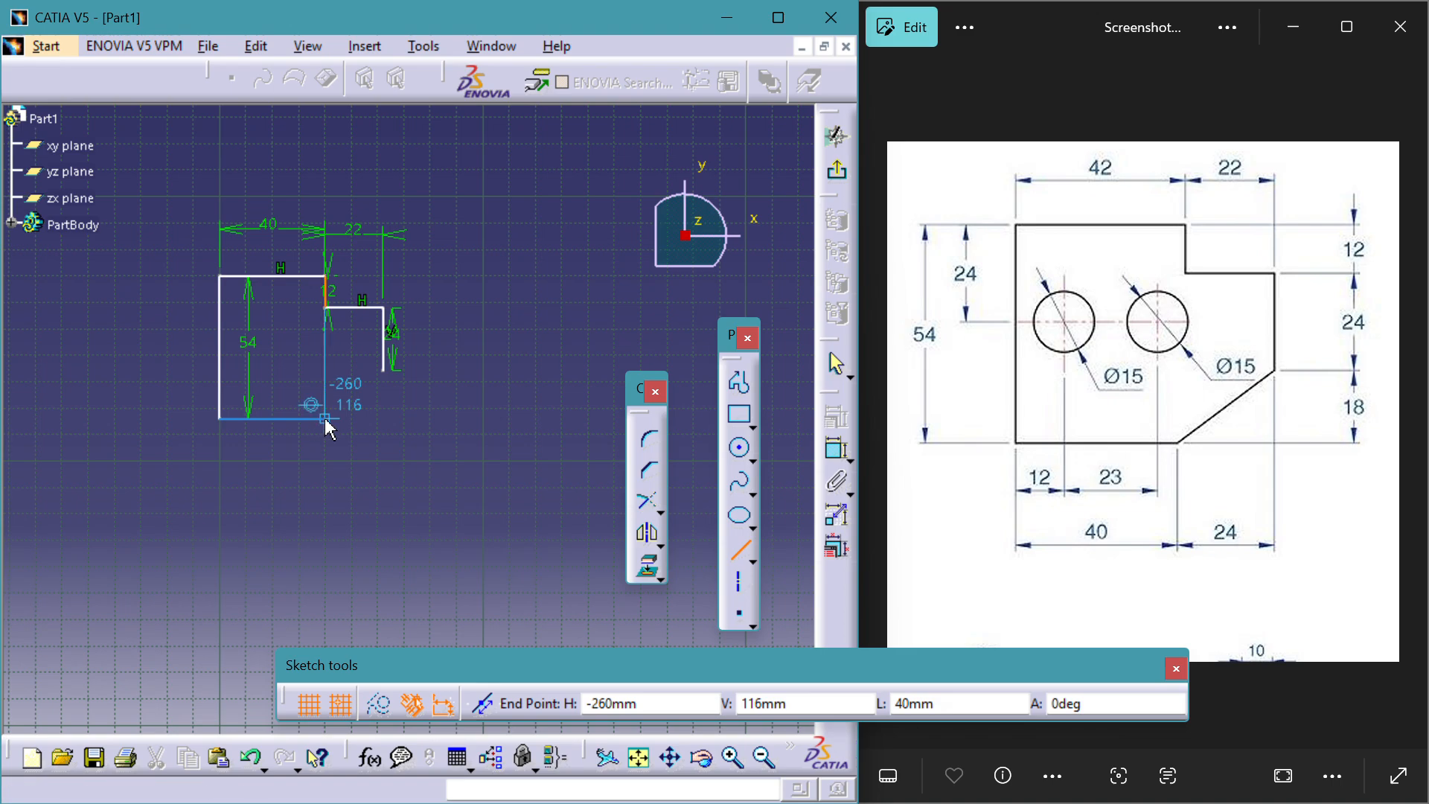
{"action": "double_click", "coordinate": [326, 419]}
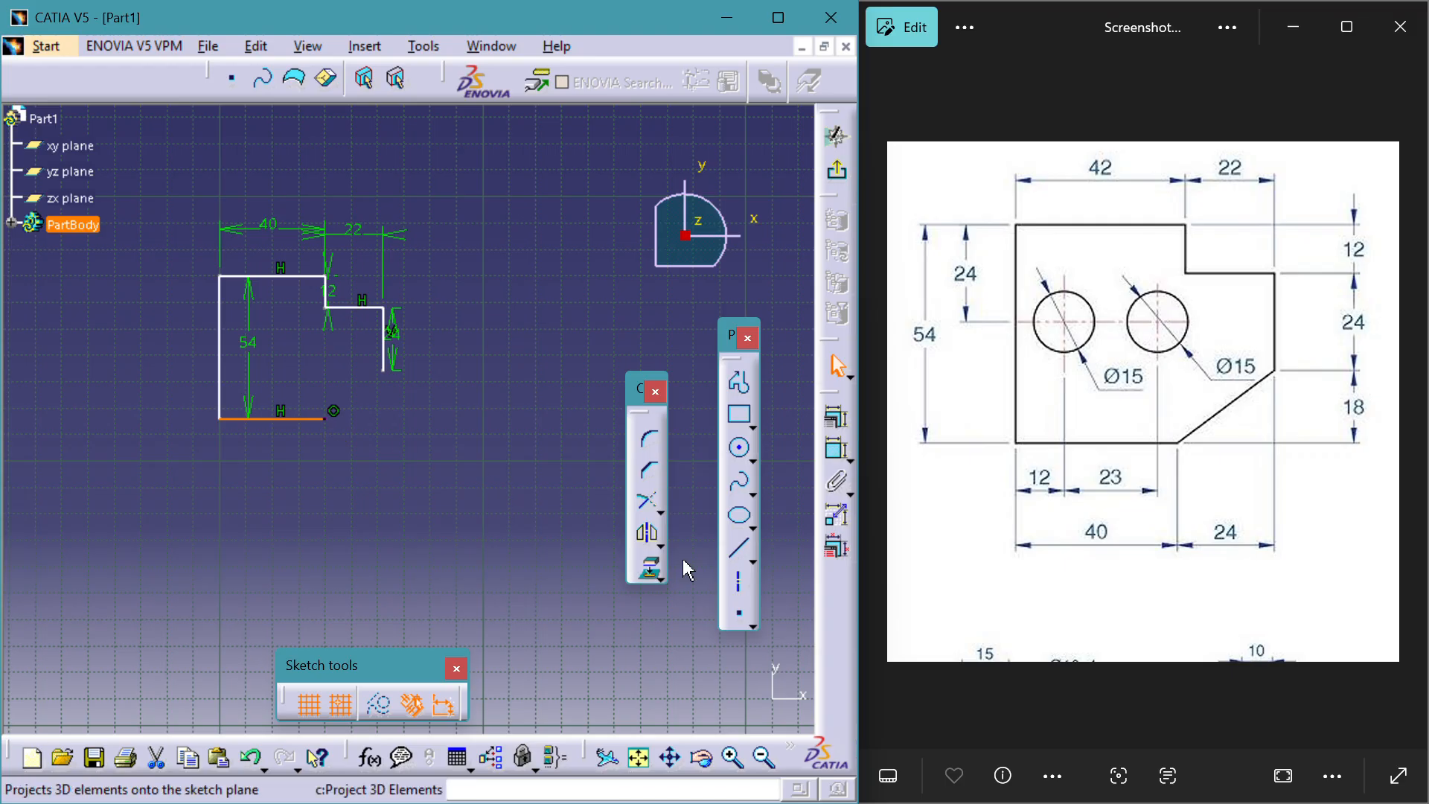
Close the profile with a slanted line from the bottom line's right end to the lower end of the 24 mm vertical line
{"action": "left_click", "coordinate": [745, 547]}
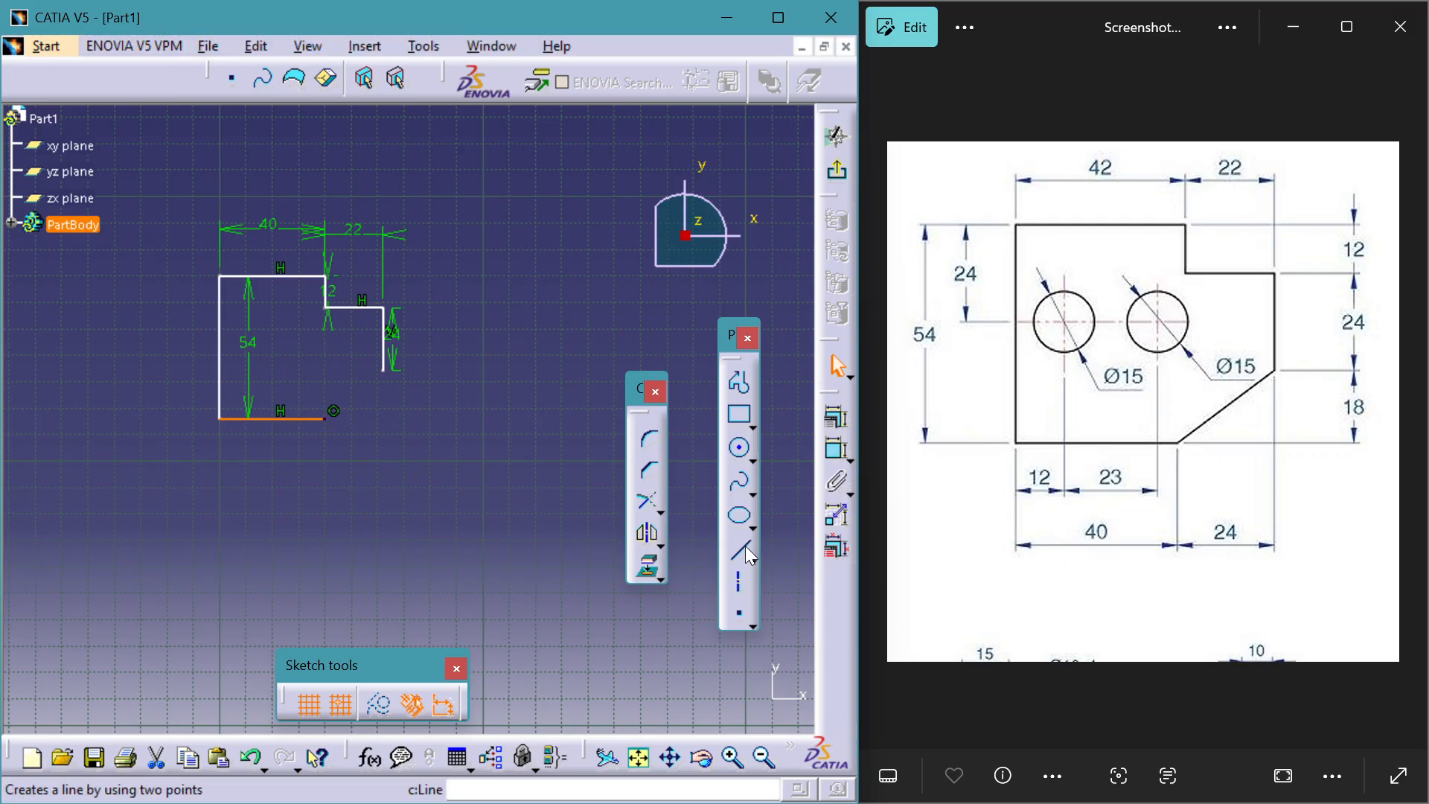
{"action": "left_click", "coordinate": [327, 419]}
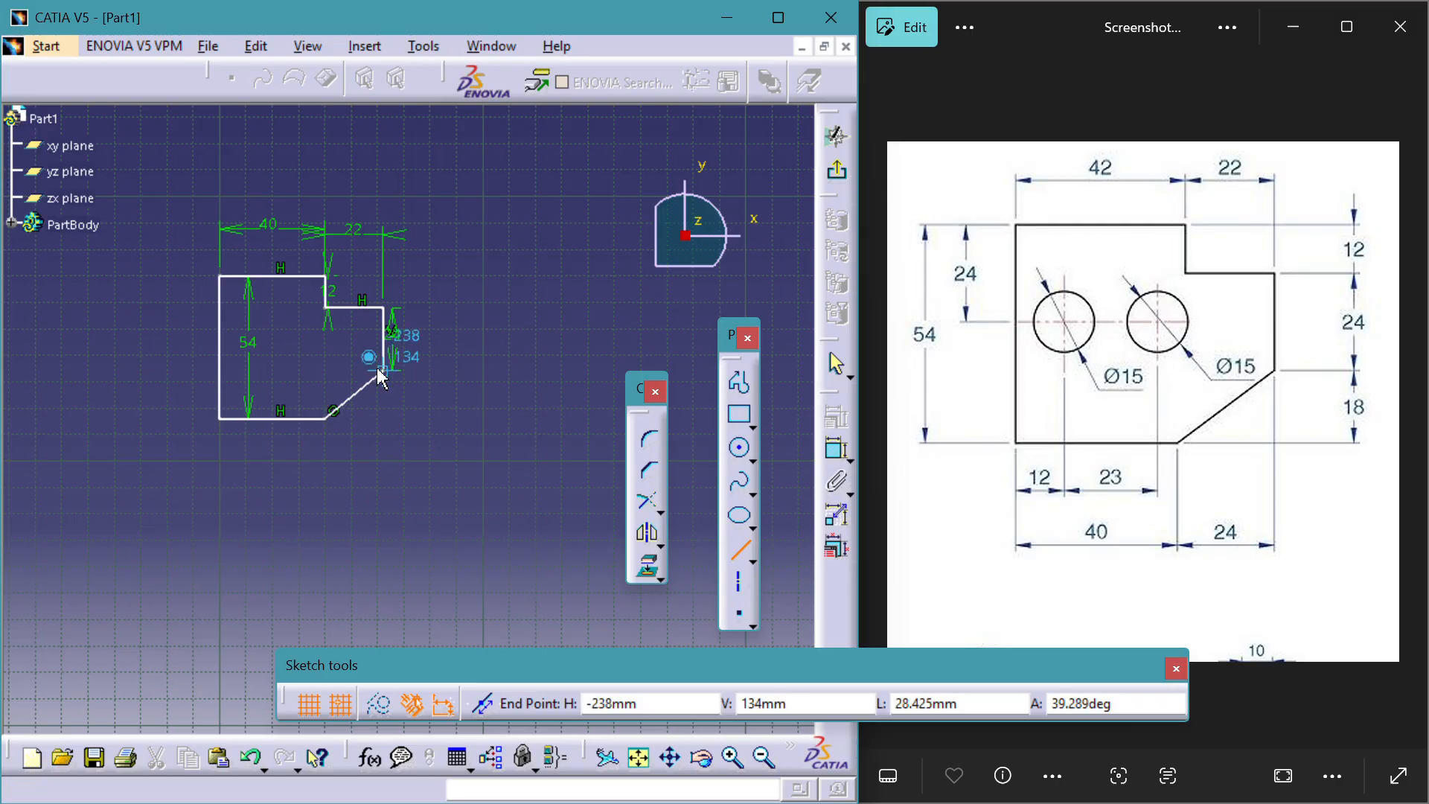
{"action": "left_click", "coordinate": [383, 370]}
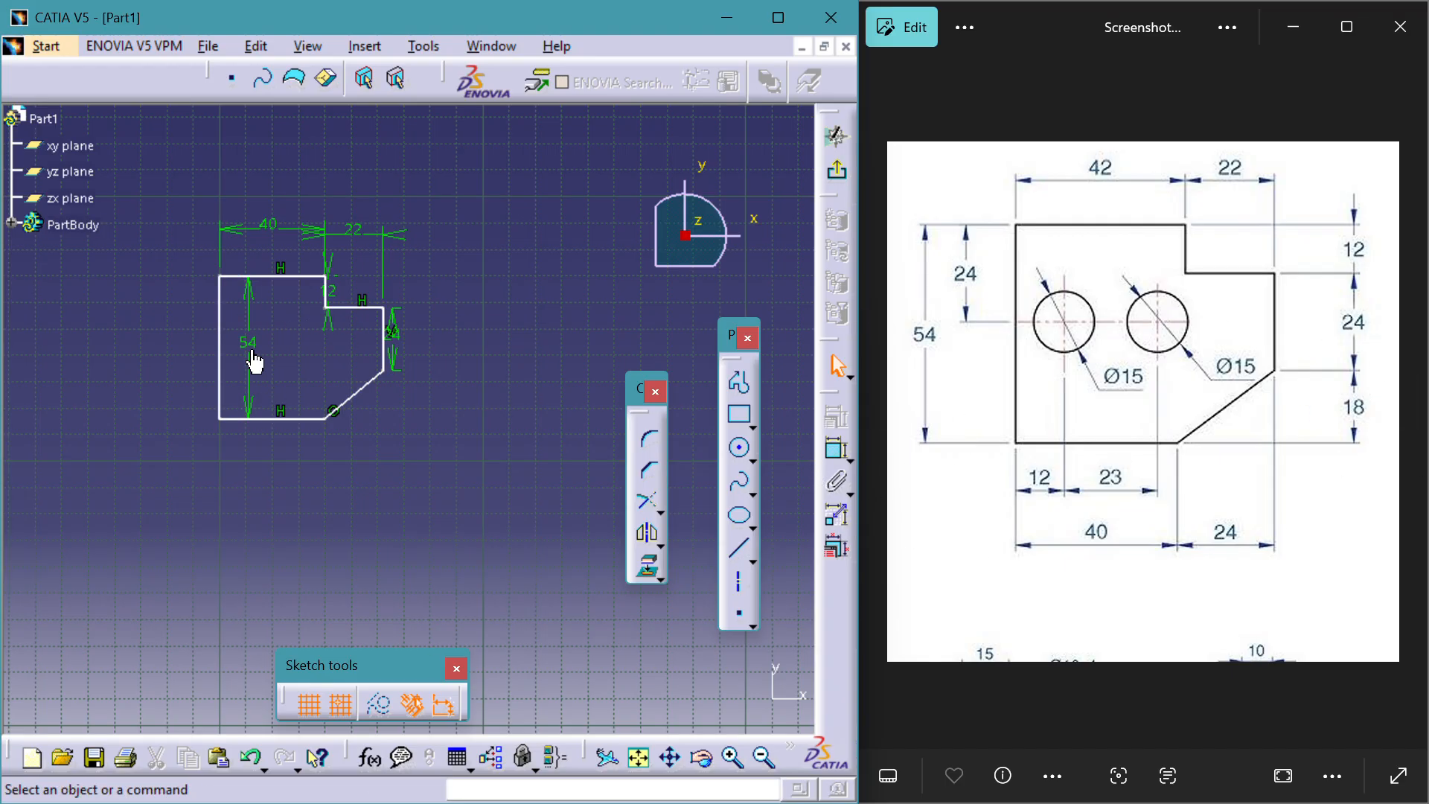
Move the 54 mm dimension outside the profile's left edge and bring back the Profile toolbar
{"action": "left_click_drag", "start_coordinate": [248, 341], "coordinate": [187, 342]}
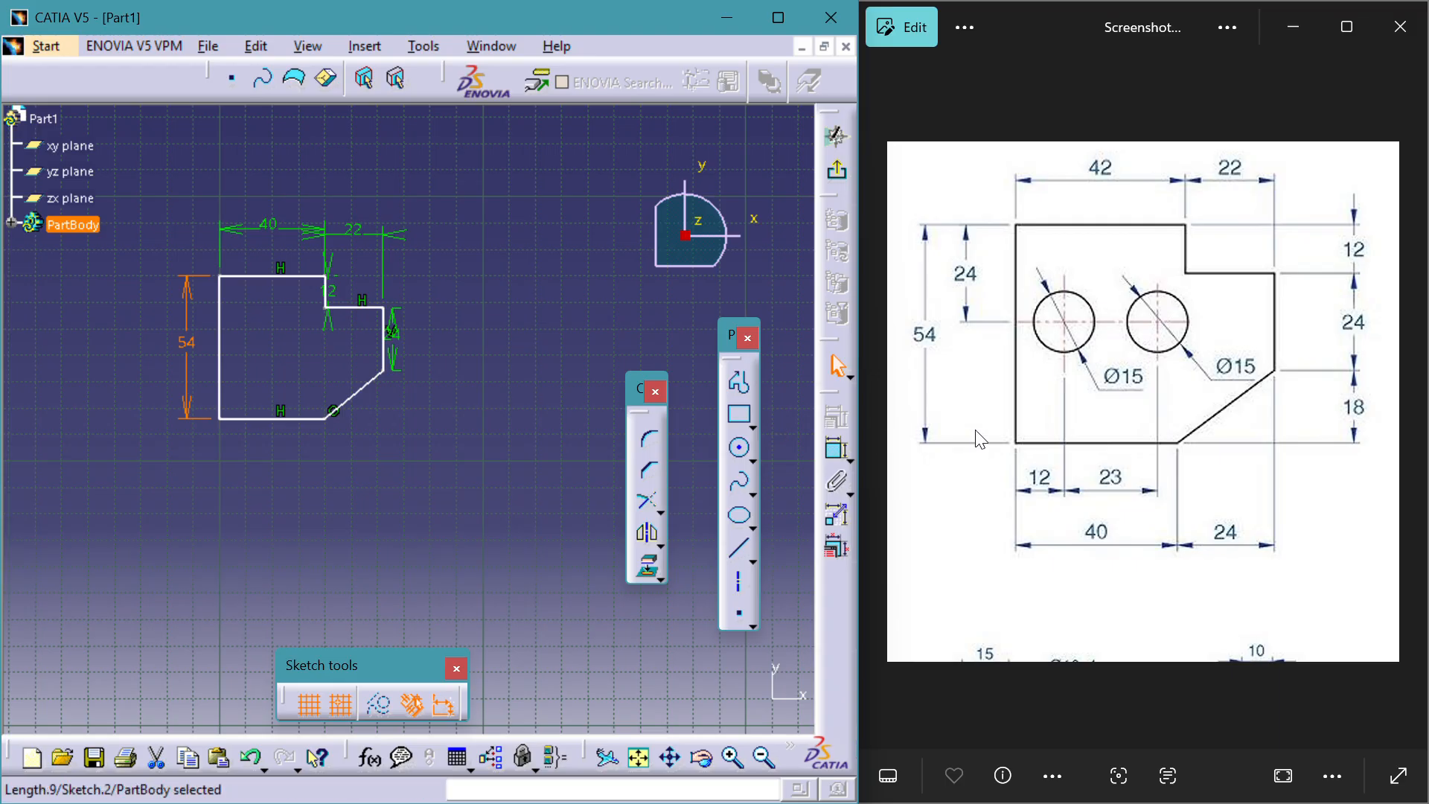
{"action": "left_click", "coordinate": [743, 339]}
{"action": "left_click", "coordinate": [480, 335]}
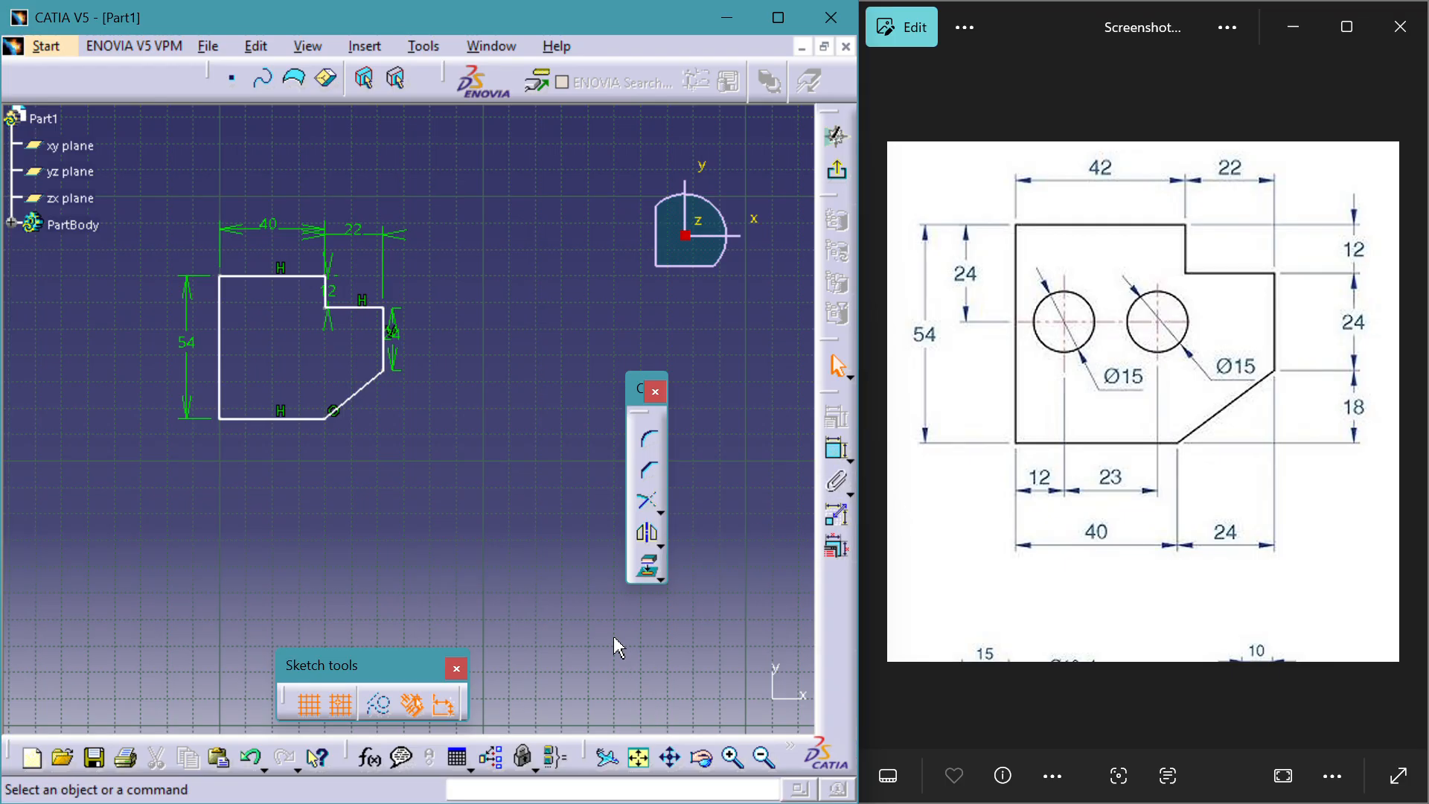
{"action": "double_click", "coordinate": [600, 28]}
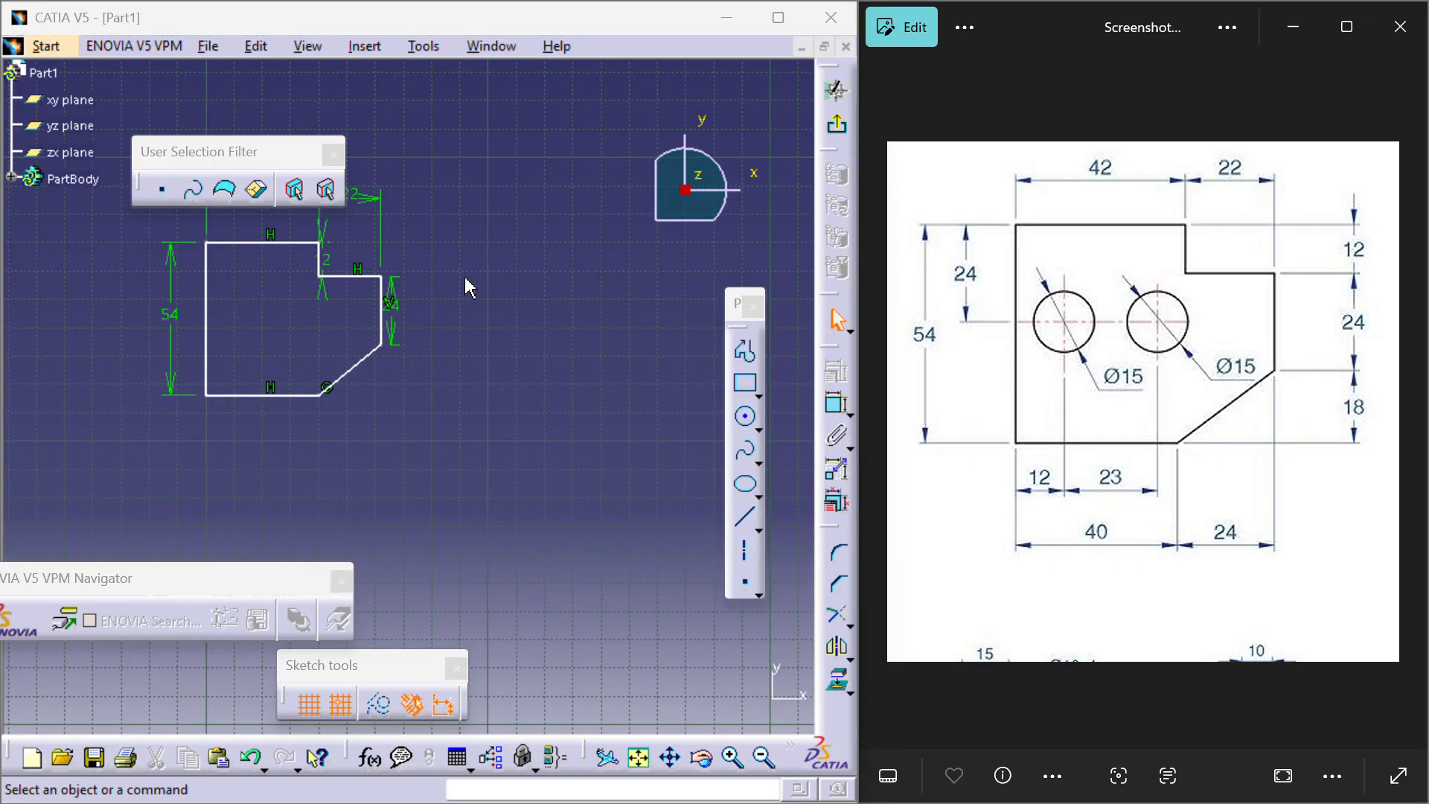
Place a point inside the profile about 12 mm from the left edge and about 20 mm below the top edge
{"action": "left_click", "coordinate": [670, 757]}
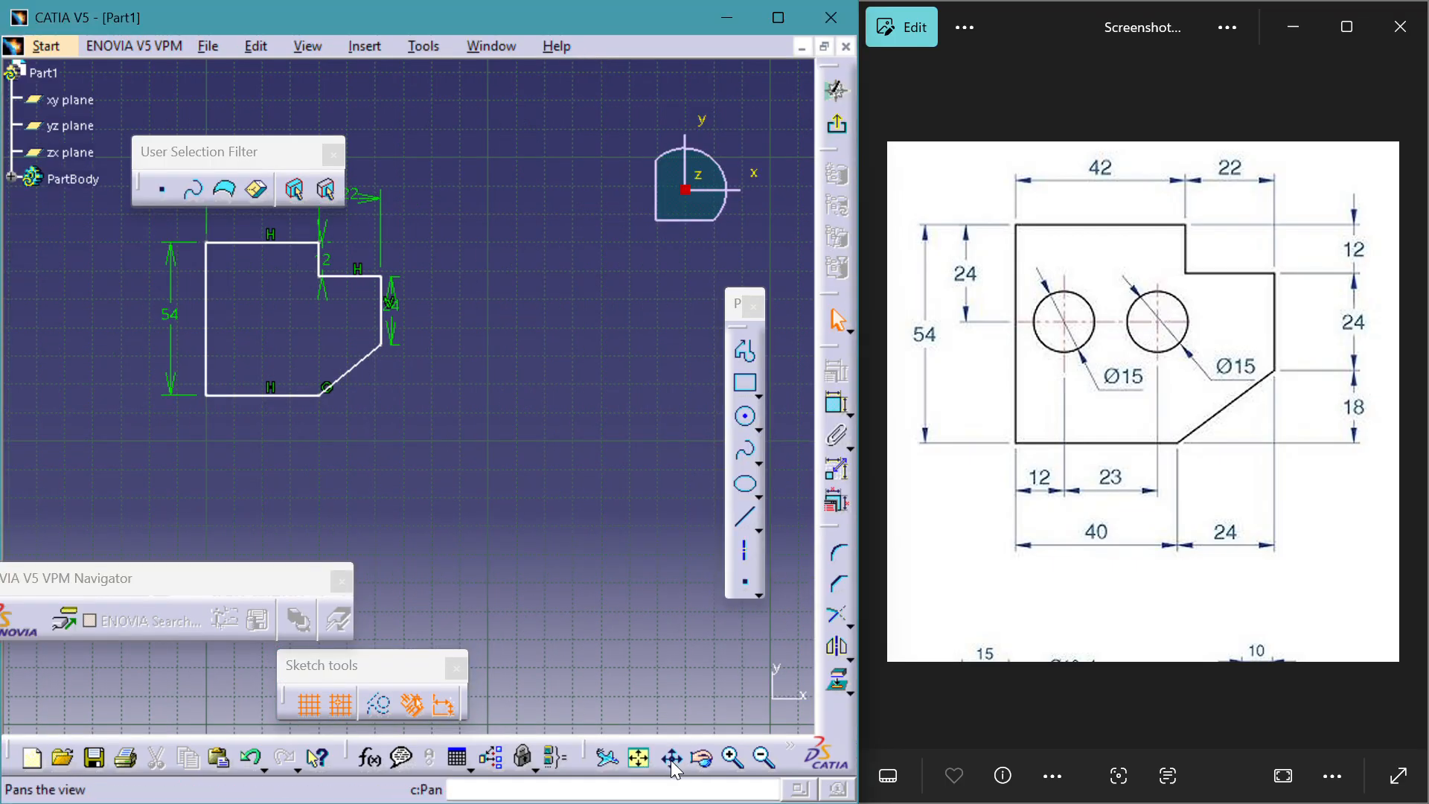
{"action": "left_click_drag", "start_coordinate": [455, 530], "coordinate": [627, 627]}
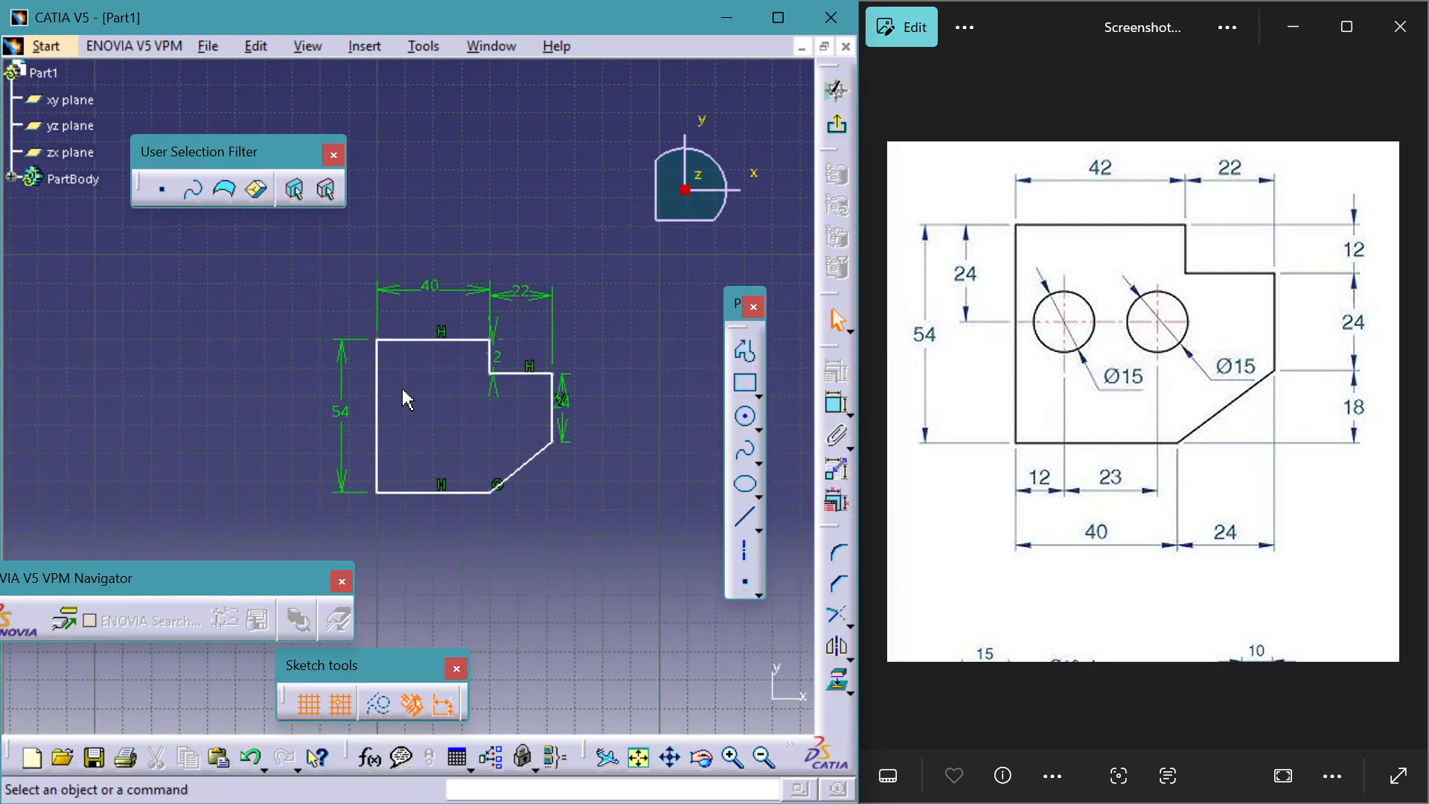
{"action": "left_click", "coordinate": [745, 583]}
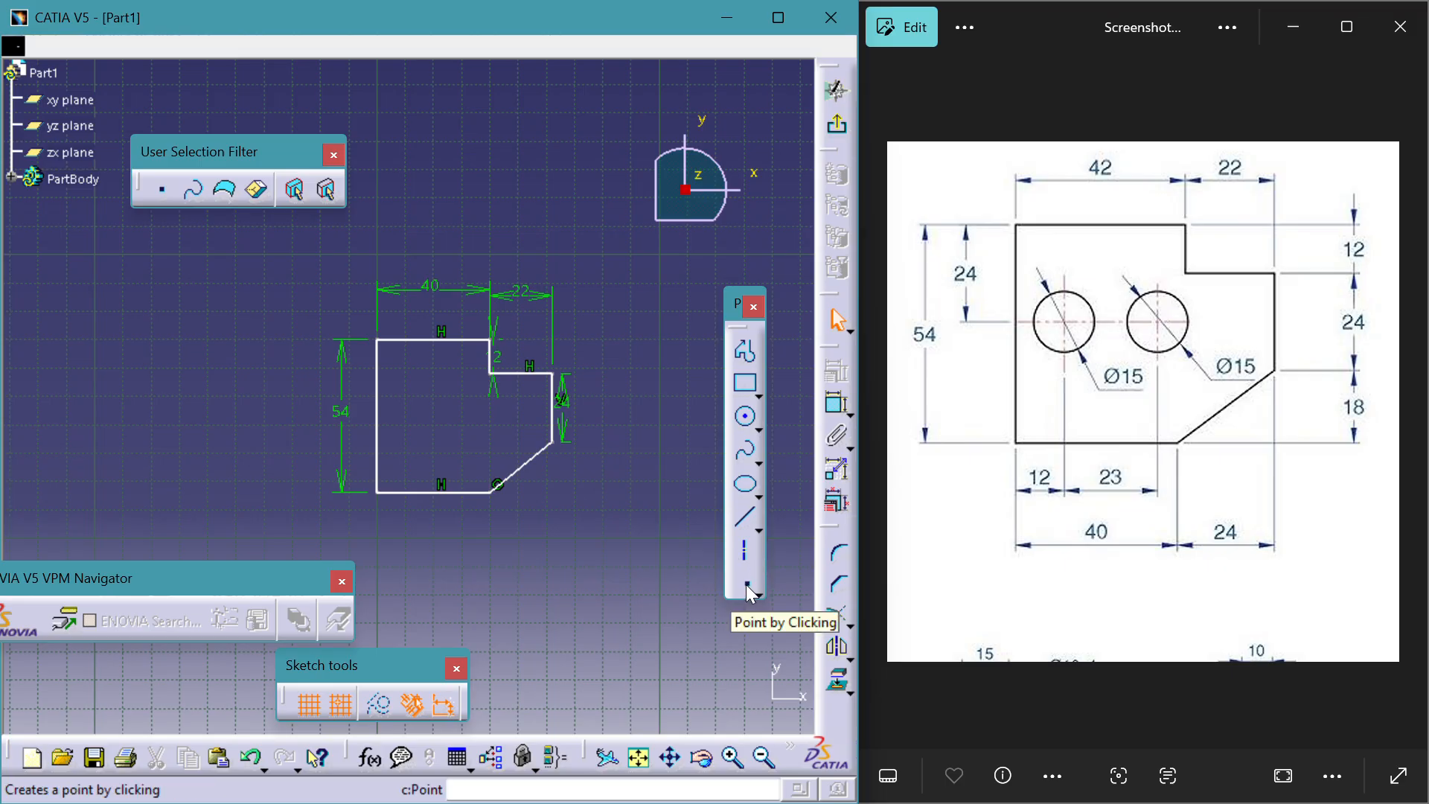
{"action": "left_click", "coordinate": [747, 588]}
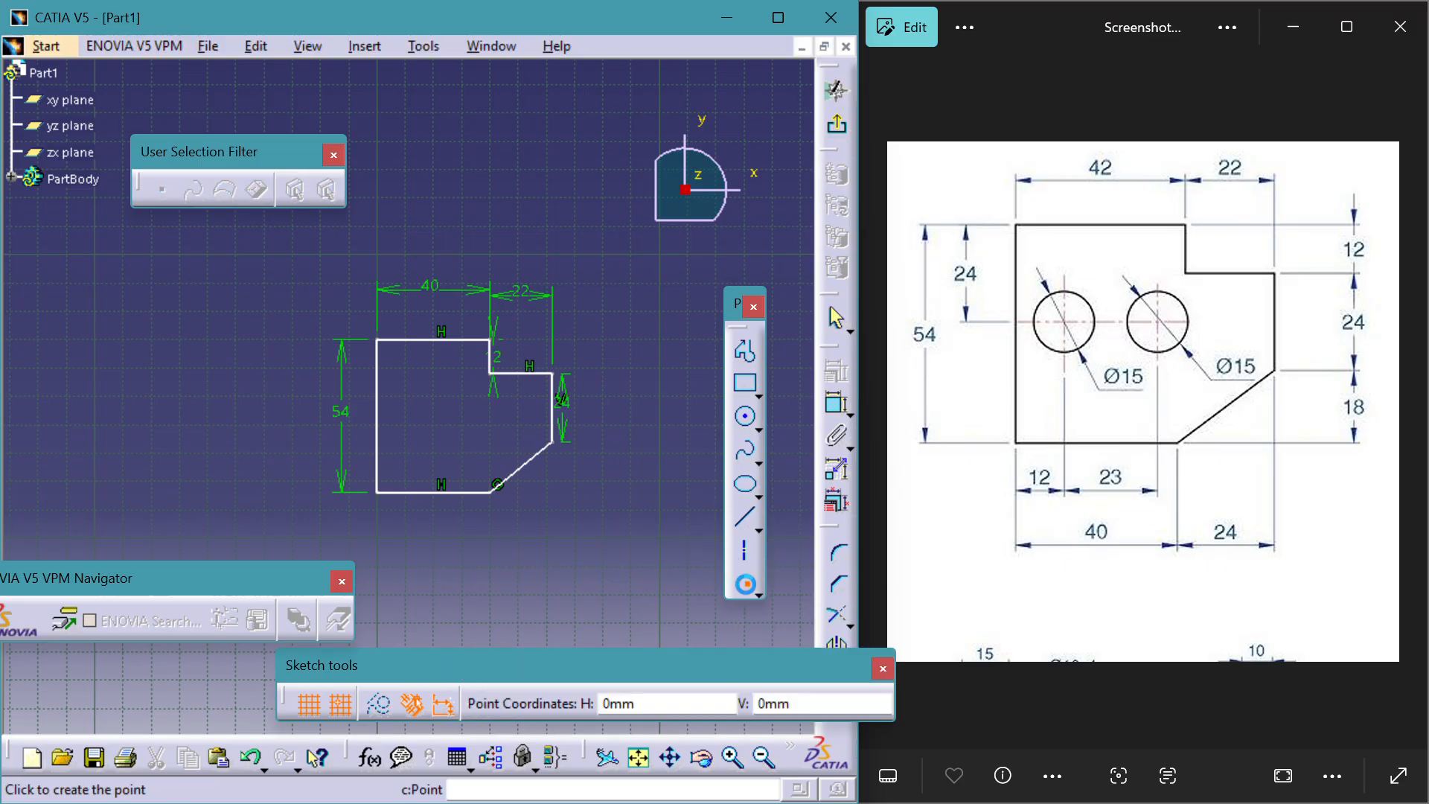
{"action": "left_click", "coordinate": [412, 396]}
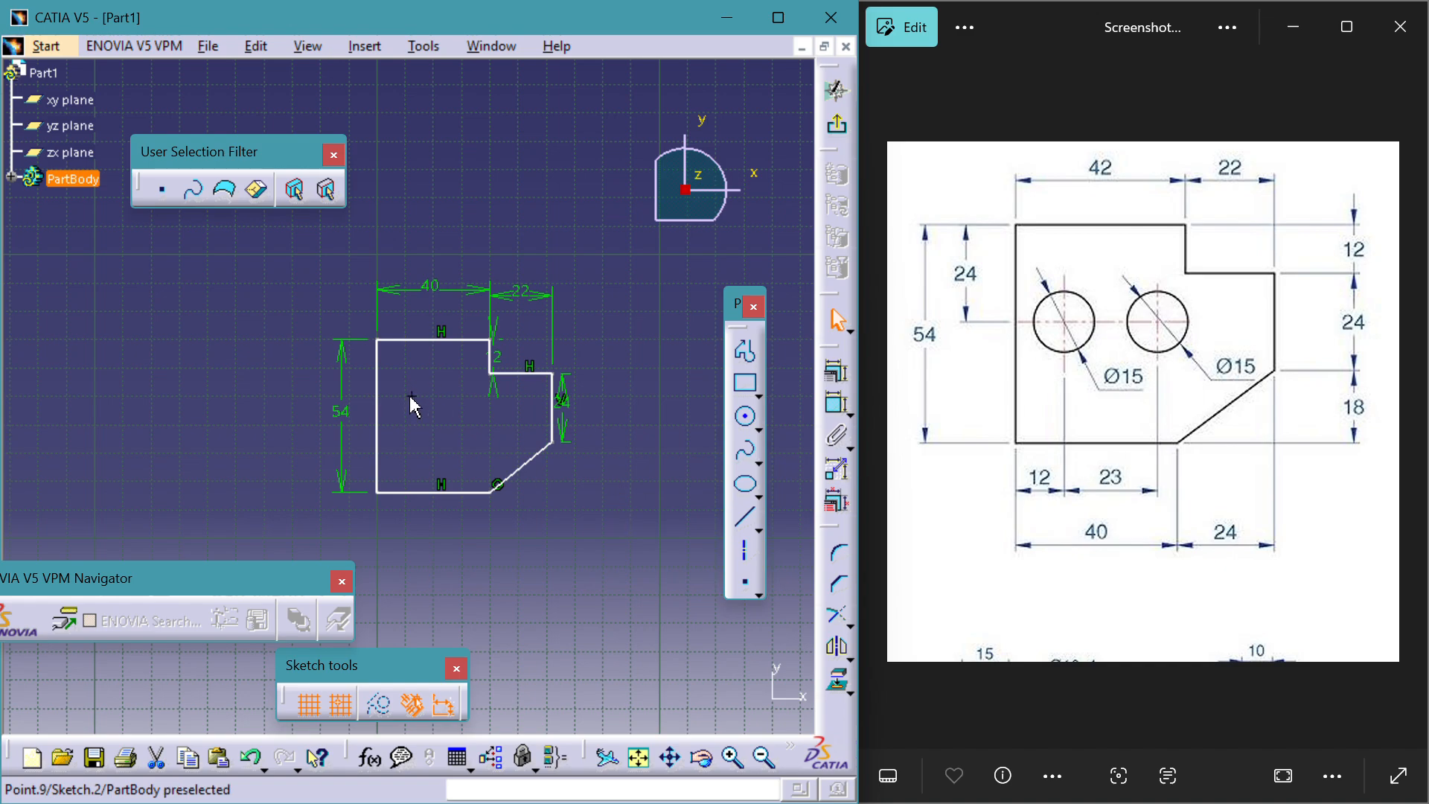
Dimension the point's distance from the top edge, place it left of the profile and set it to 24 mm
{"action": "double_click", "coordinate": [404, 338]}
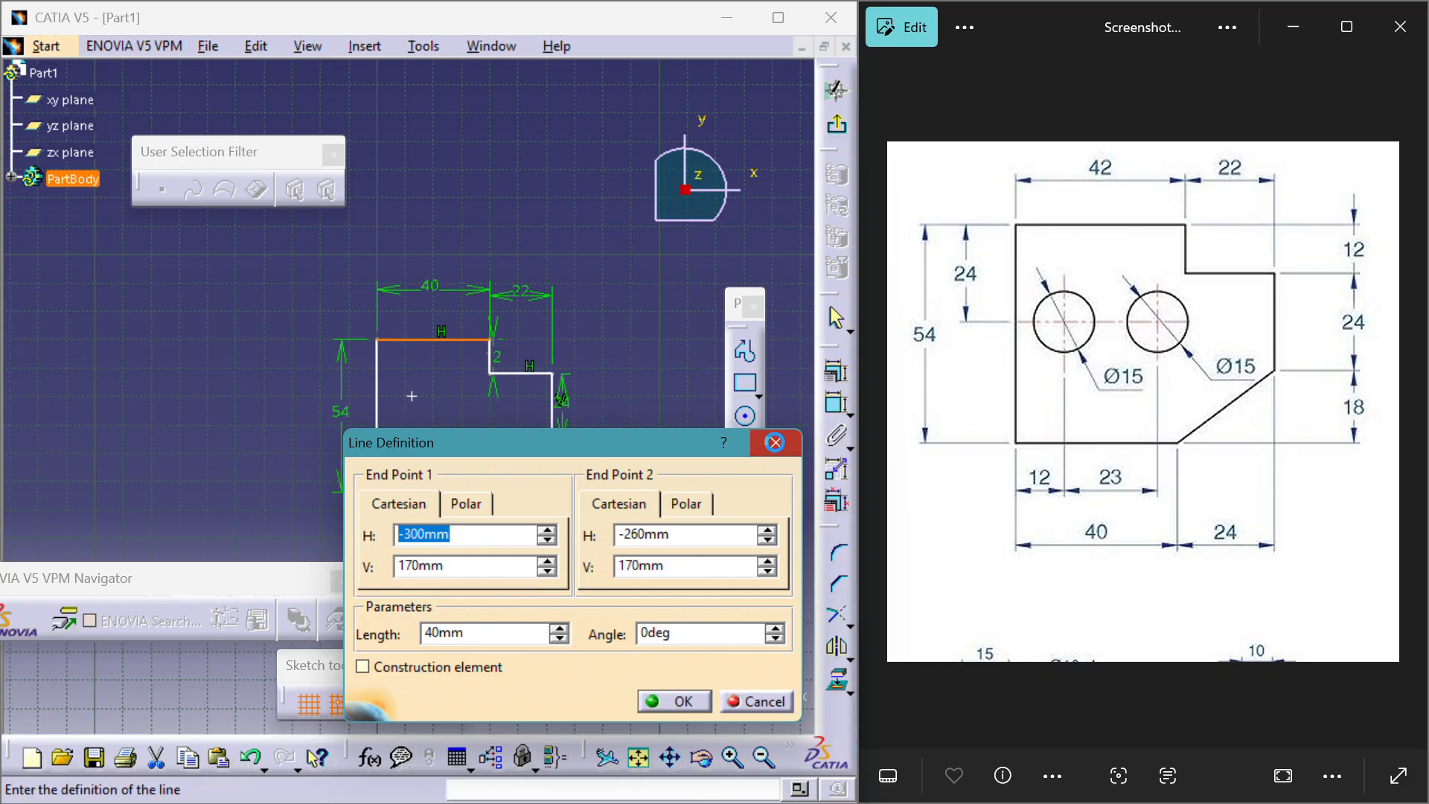
{"action": "left_click", "coordinate": [775, 442]}
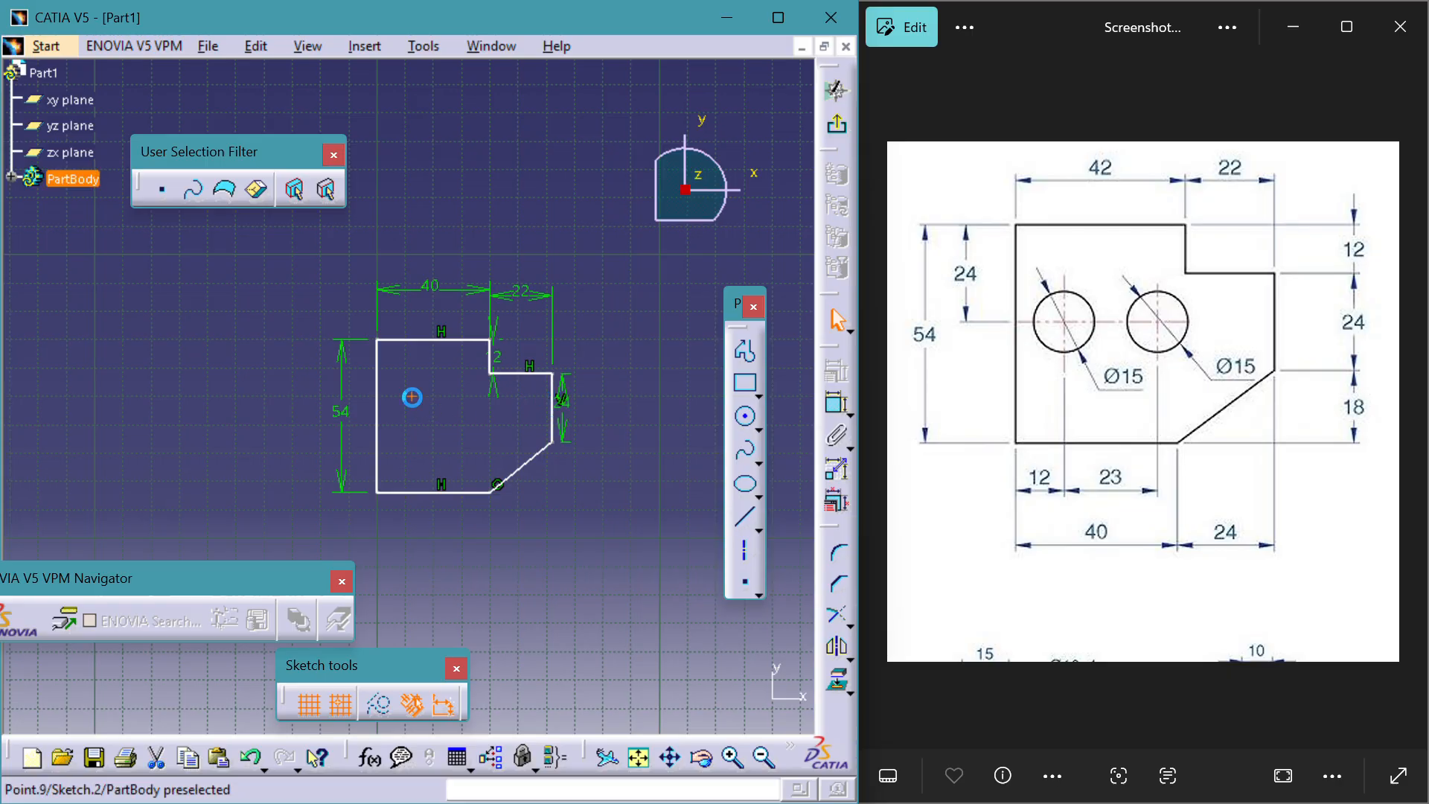
{"action": "left_click", "coordinate": [412, 394]}
{"action": "left_click", "coordinate": [412, 337], "text": "ctrl"}
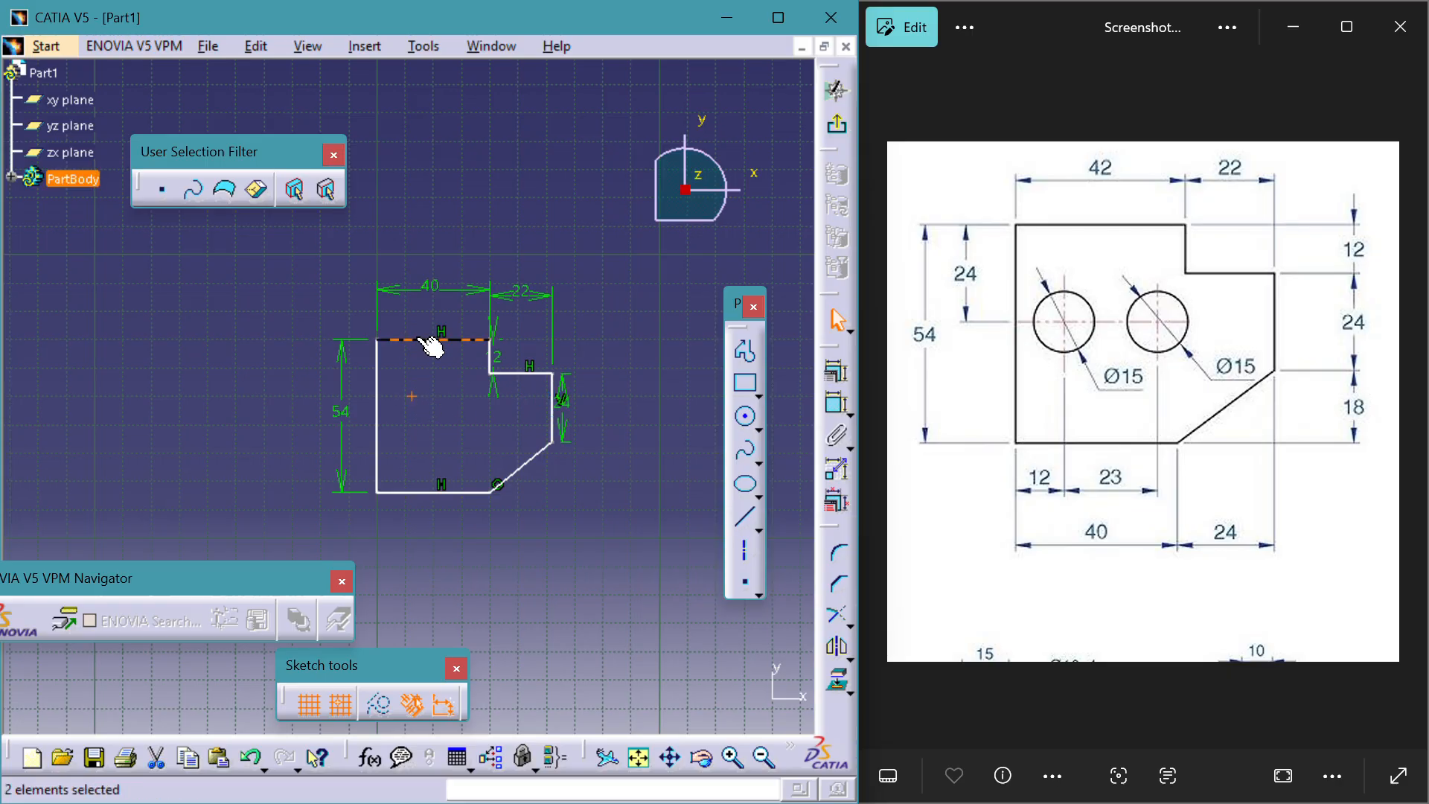
{"action": "left_click", "coordinate": [839, 408]}
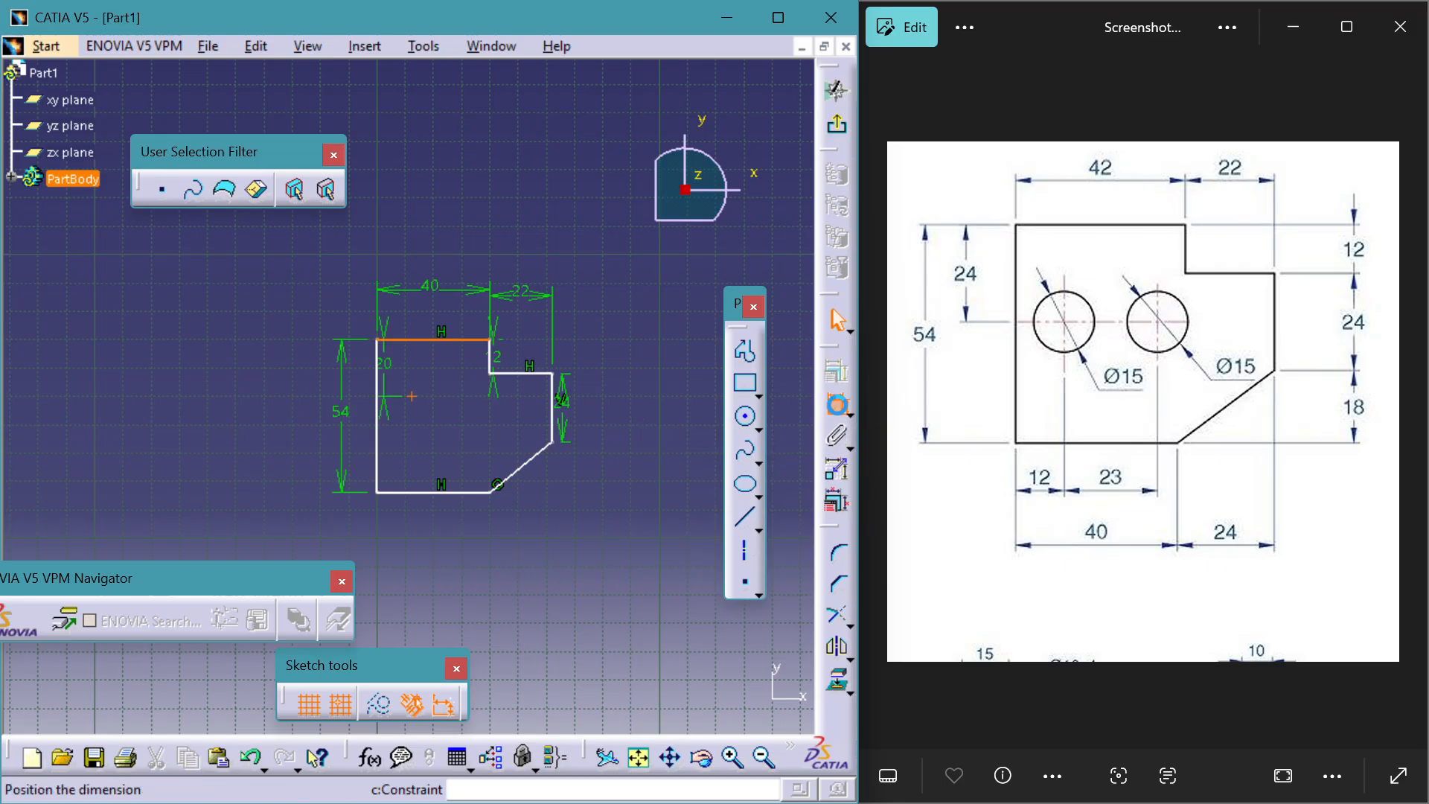
{"action": "left_click", "coordinate": [199, 364]}
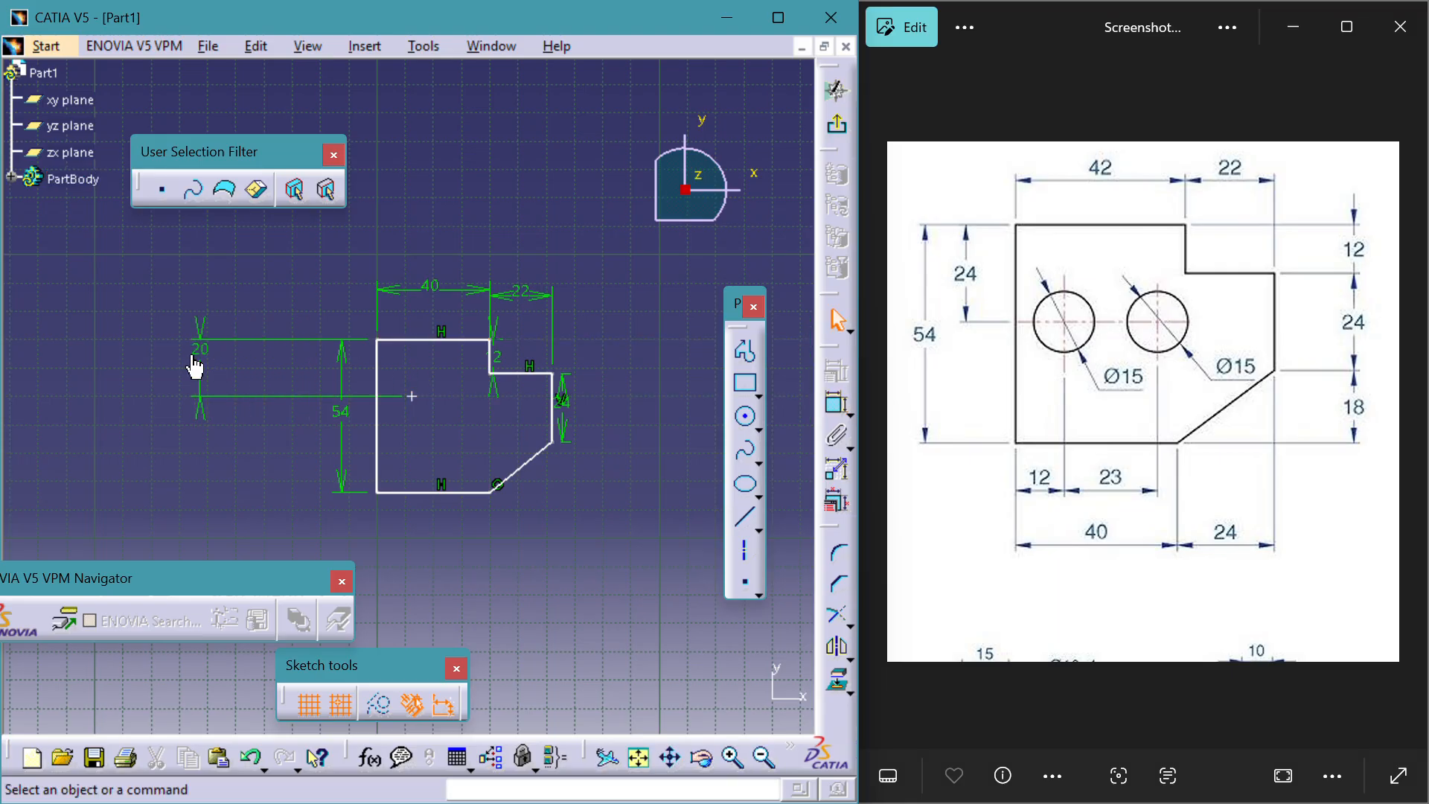
{"action": "double_click", "coordinate": [198, 364]}
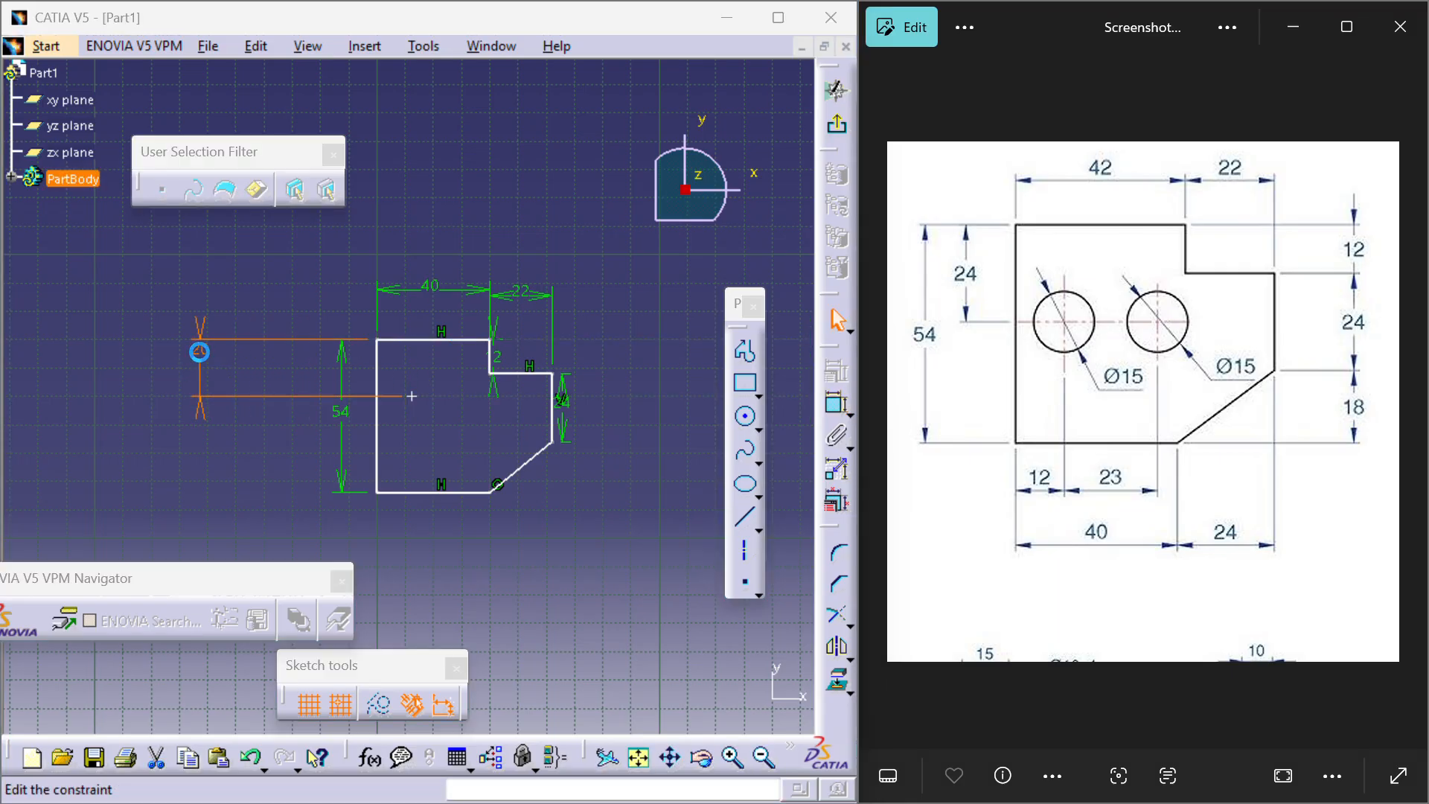
{"action": "type", "text": "24"}
{"action": "key", "text": "Return"}
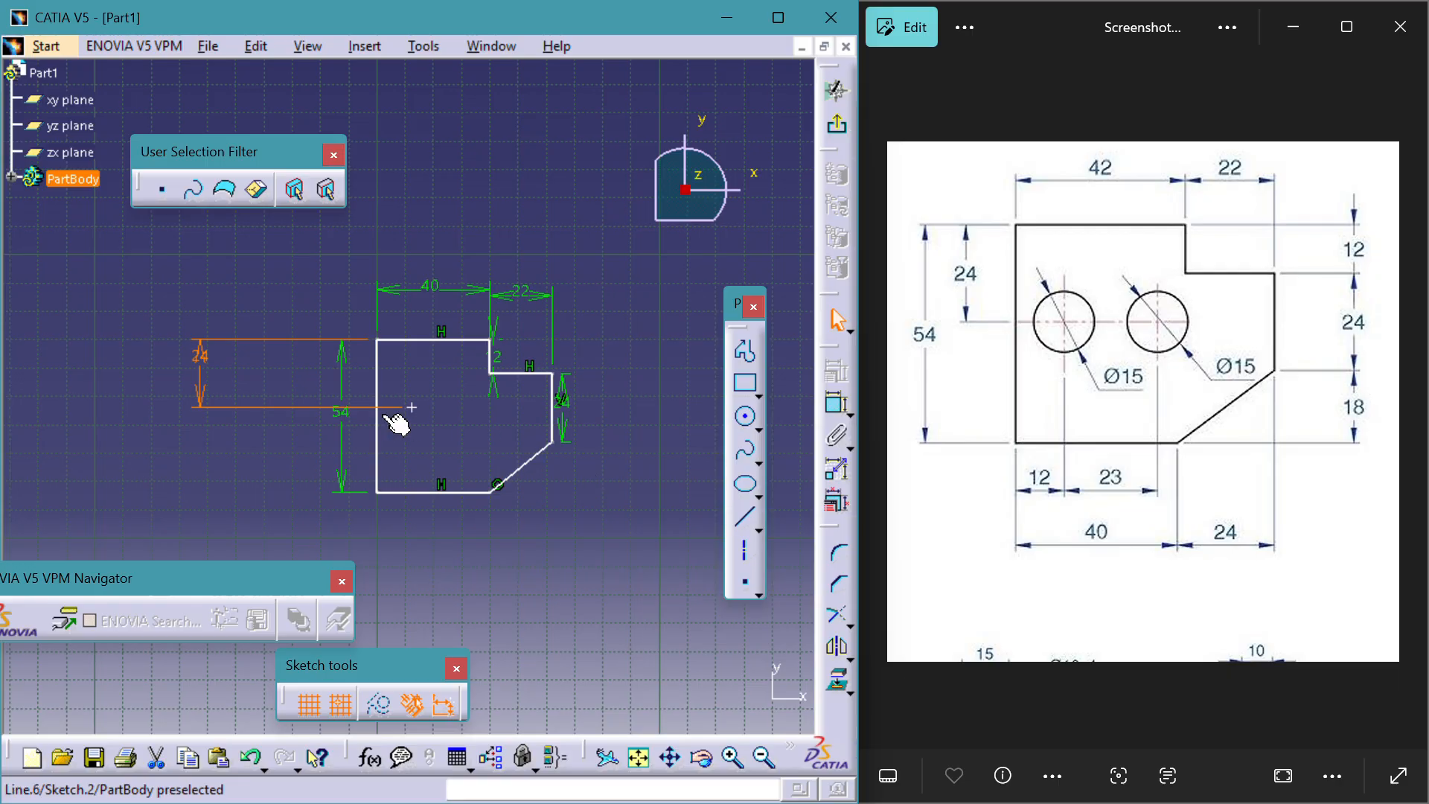
{"action": "left_click", "coordinate": [597, 399]}
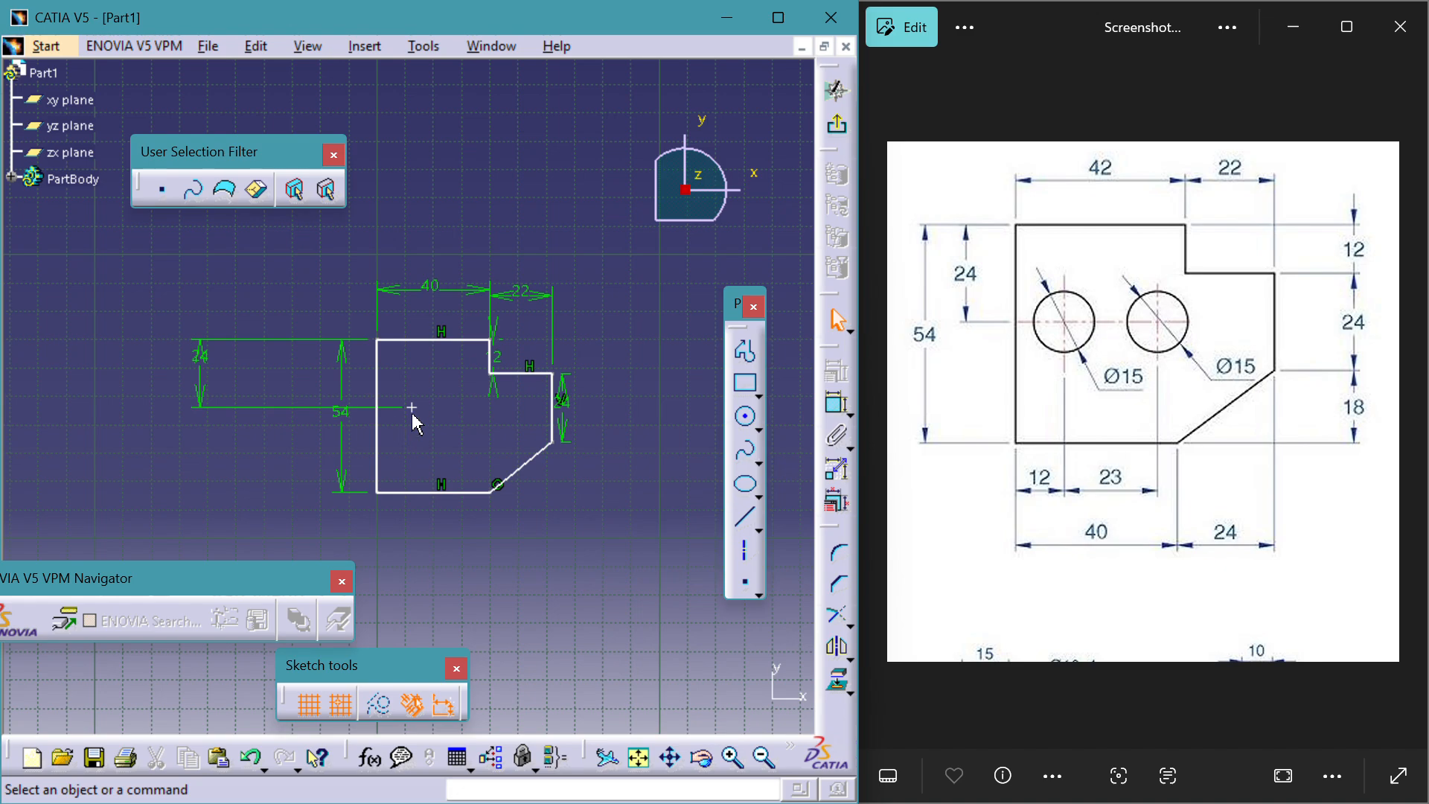
Dimension the point's distance from the left edge, place it below the profile and set it to 12 mm
{"action": "left_click", "coordinate": [412, 407]}
{"action": "left_click", "coordinate": [414, 408]}
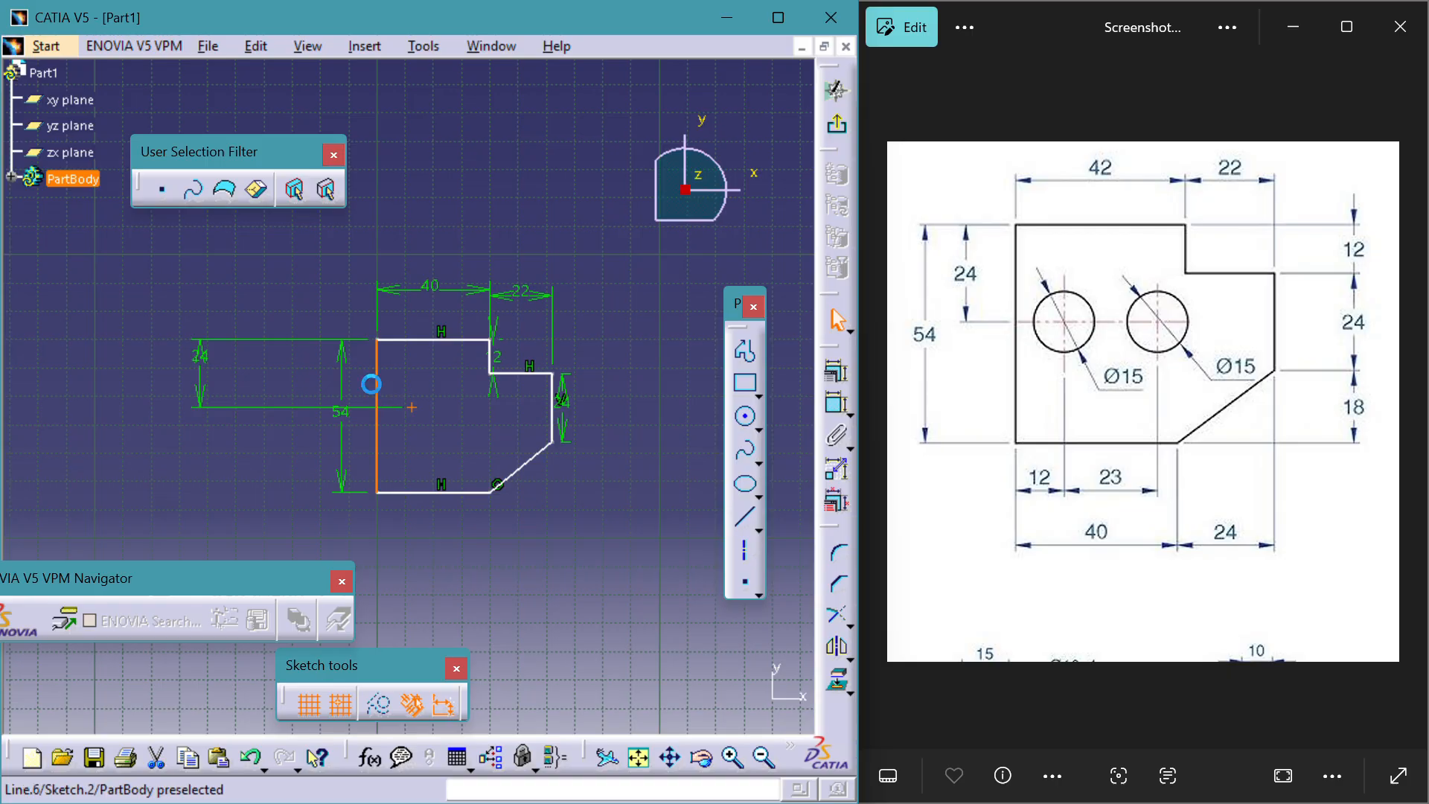
{"action": "left_click", "coordinate": [377, 383], "text": "ctrl"}
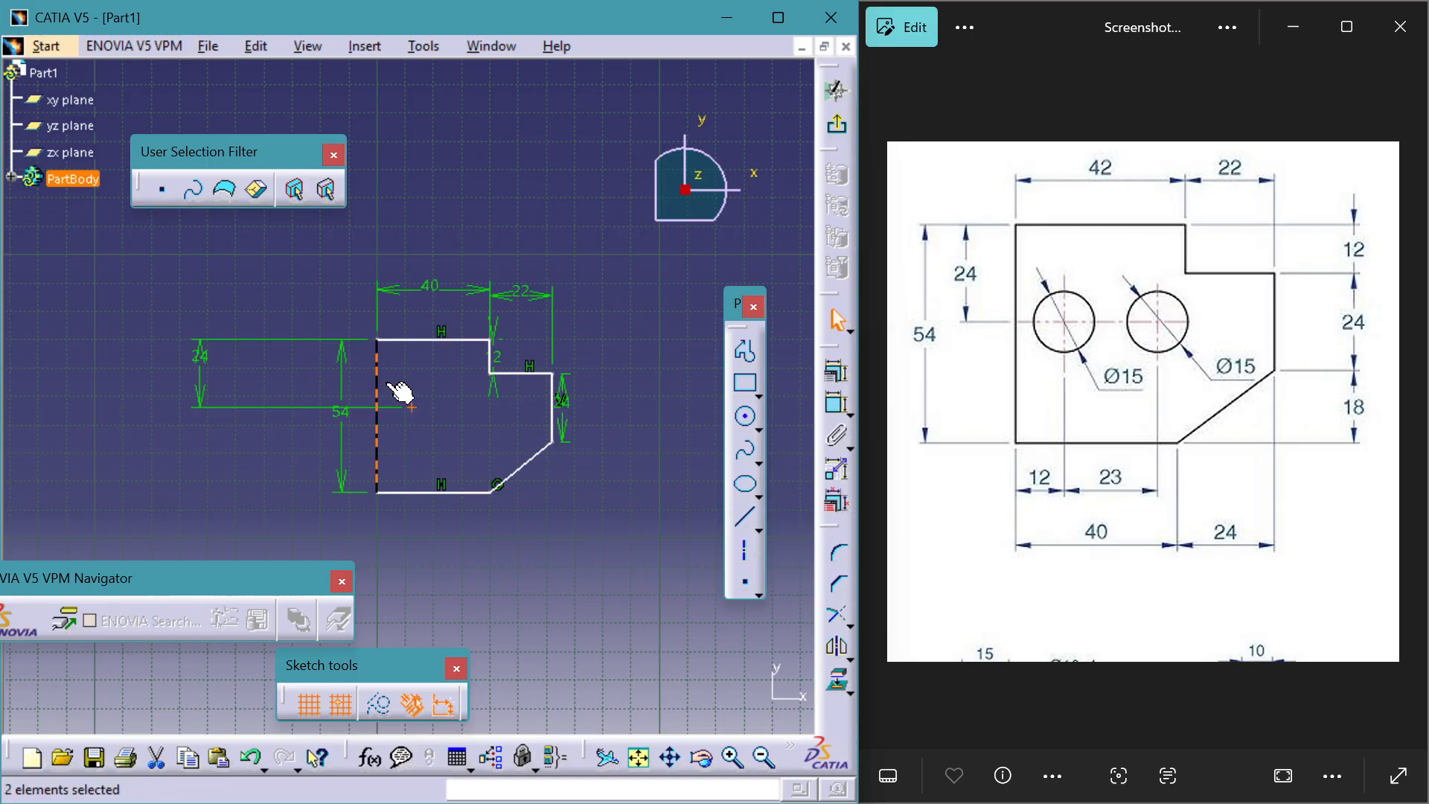
{"action": "left_click", "coordinate": [836, 405]}
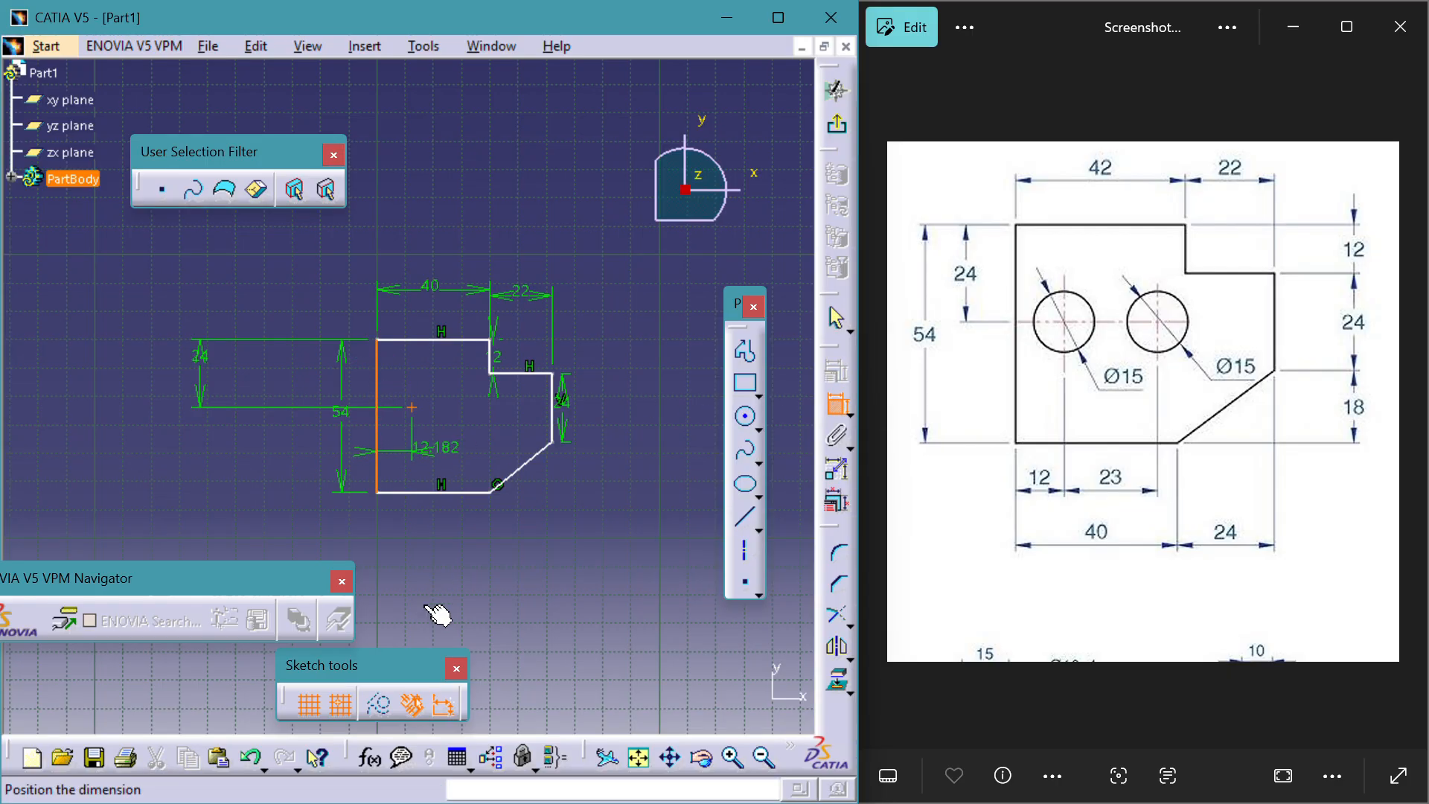
{"action": "left_click", "coordinate": [397, 580]}
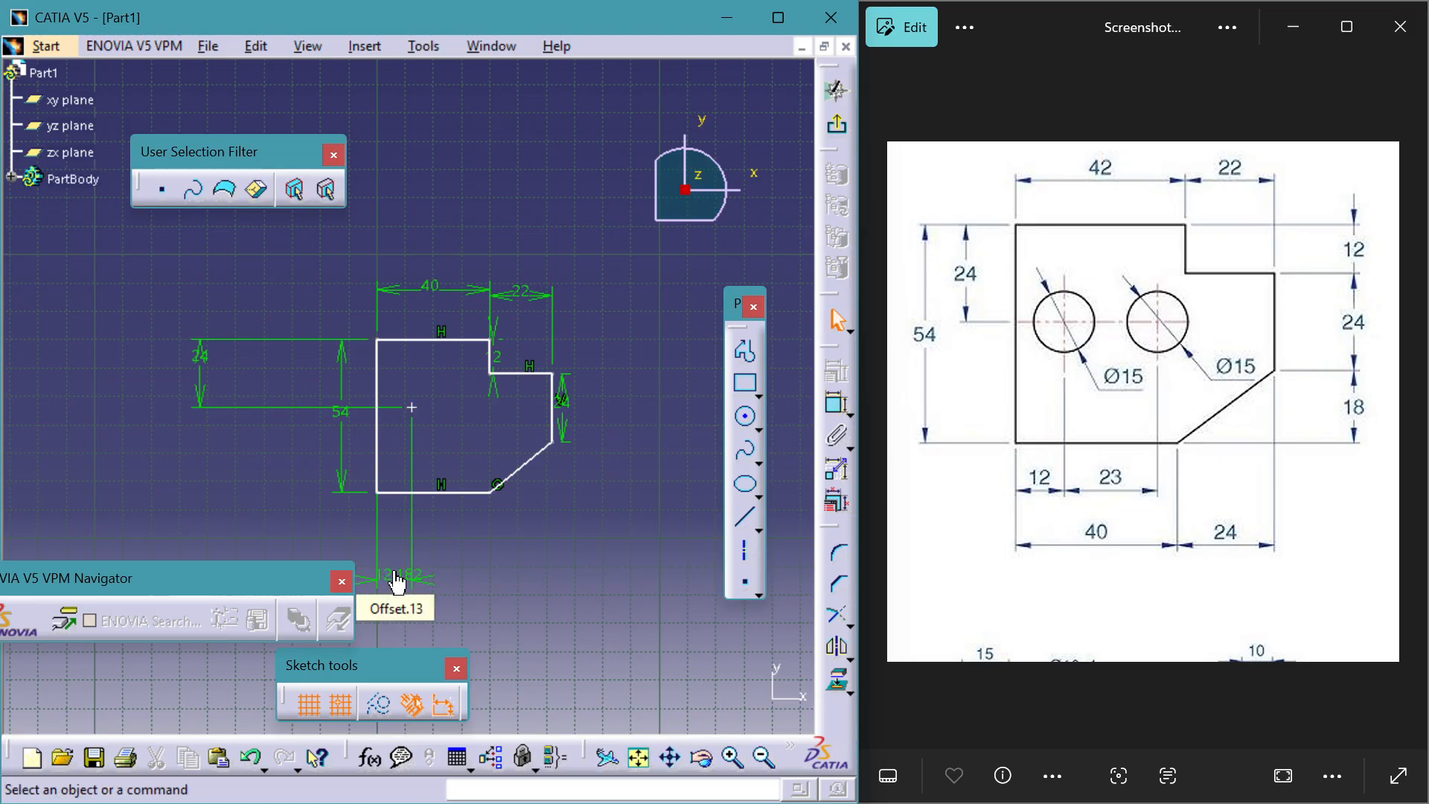
{"action": "double_click", "coordinate": [397, 583]}
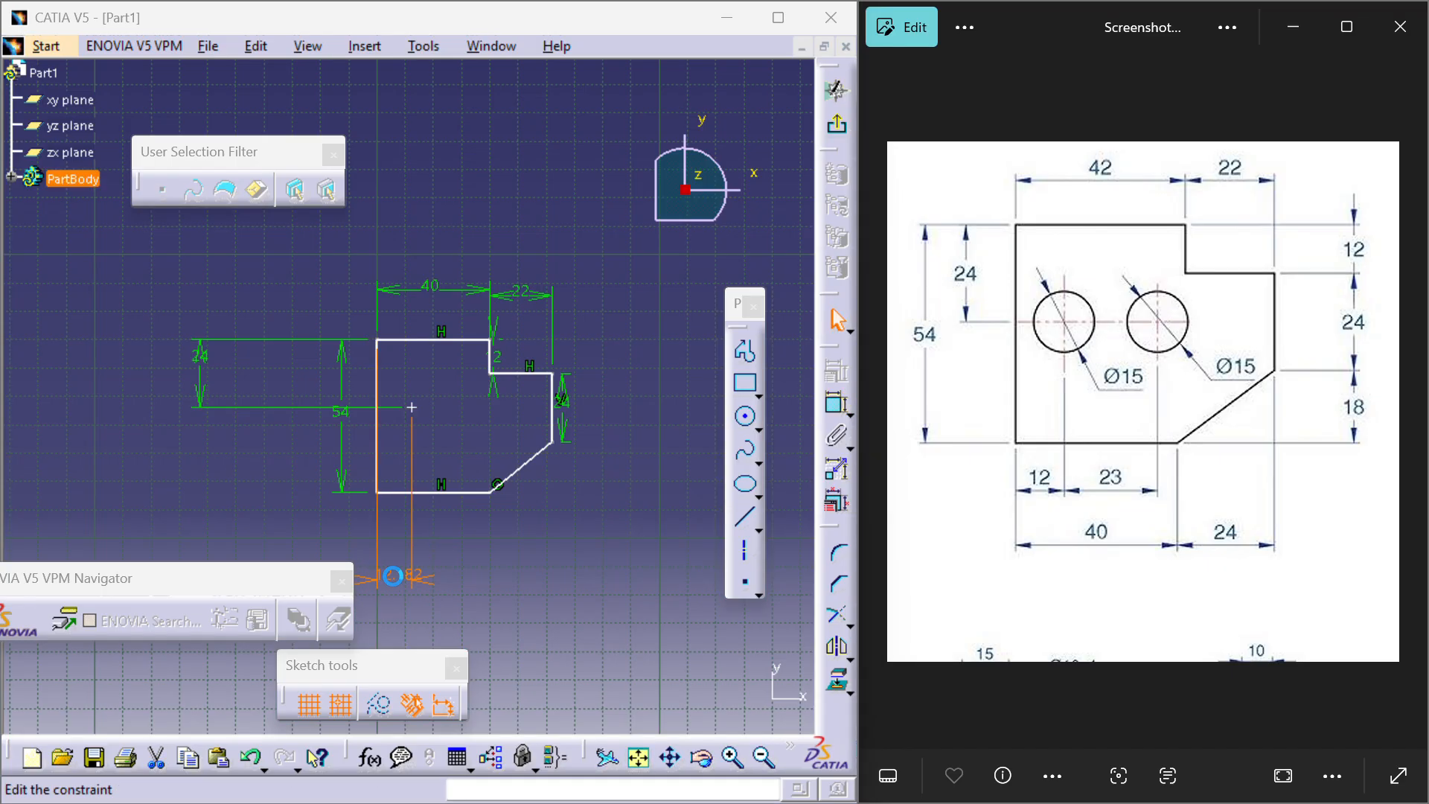
{"action": "key", "text": "BackSpace"}
{"action": "type", "text": "12"}
{"action": "key", "text": "Return"}
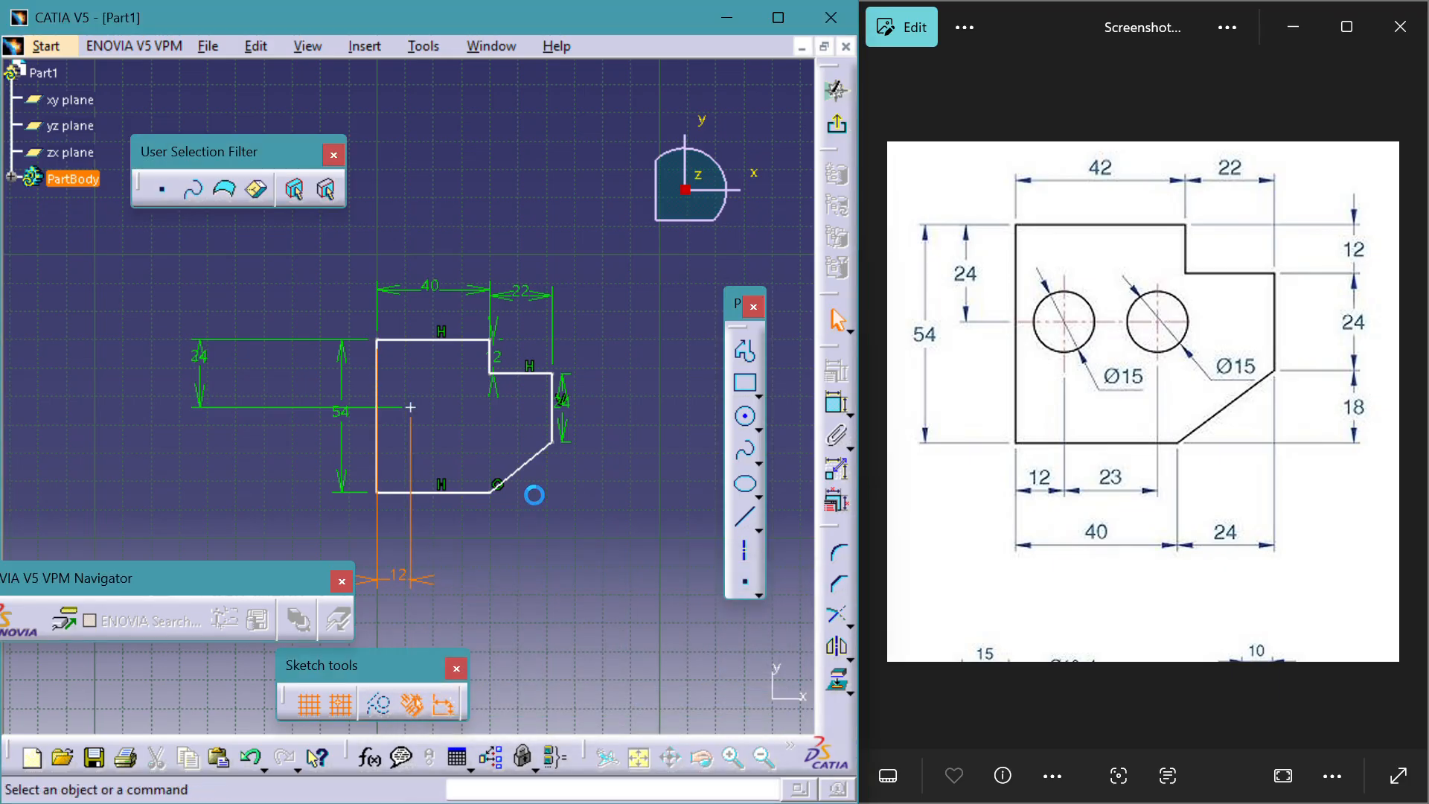
{"action": "left_click", "coordinate": [748, 421]}
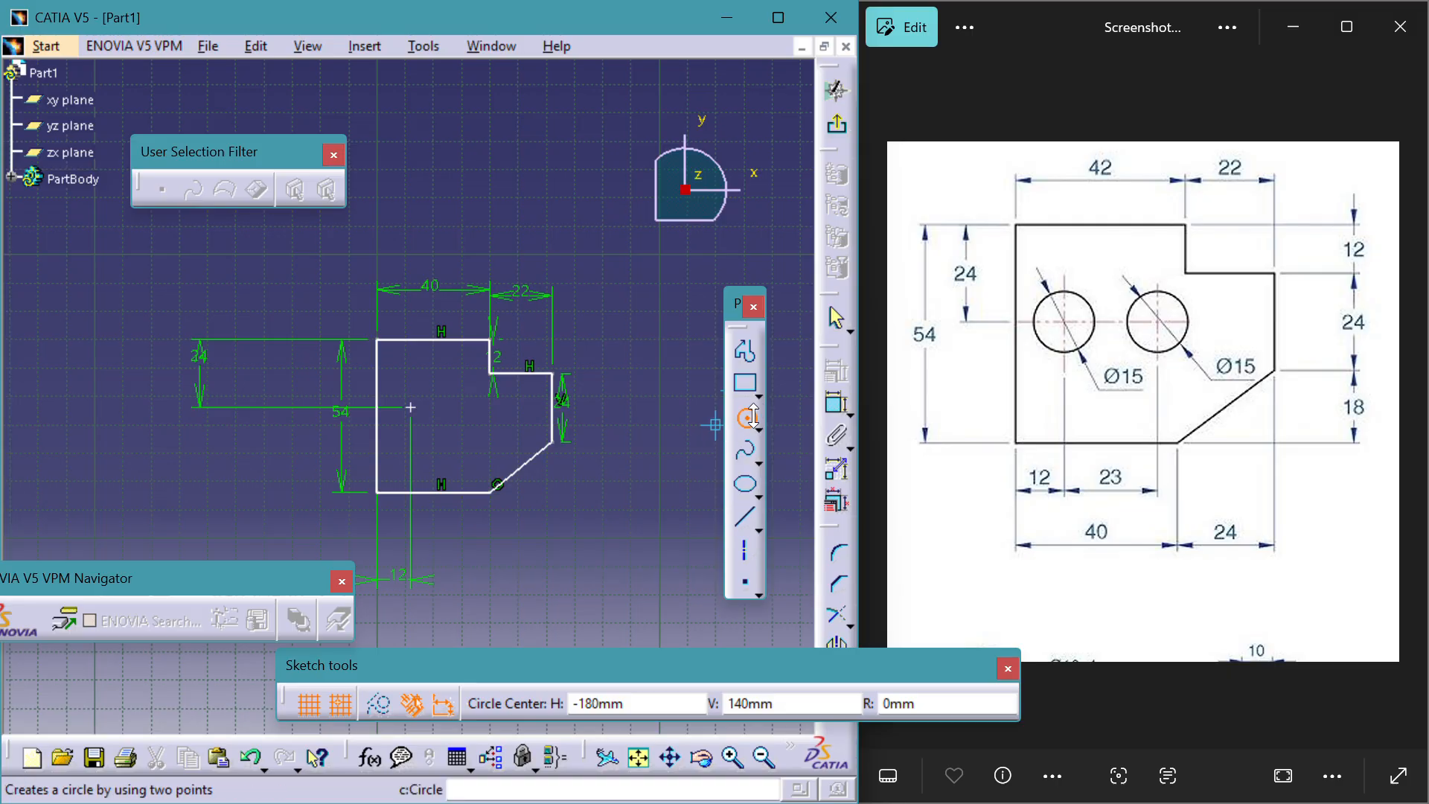
{"action": "left_click", "coordinate": [751, 417]}
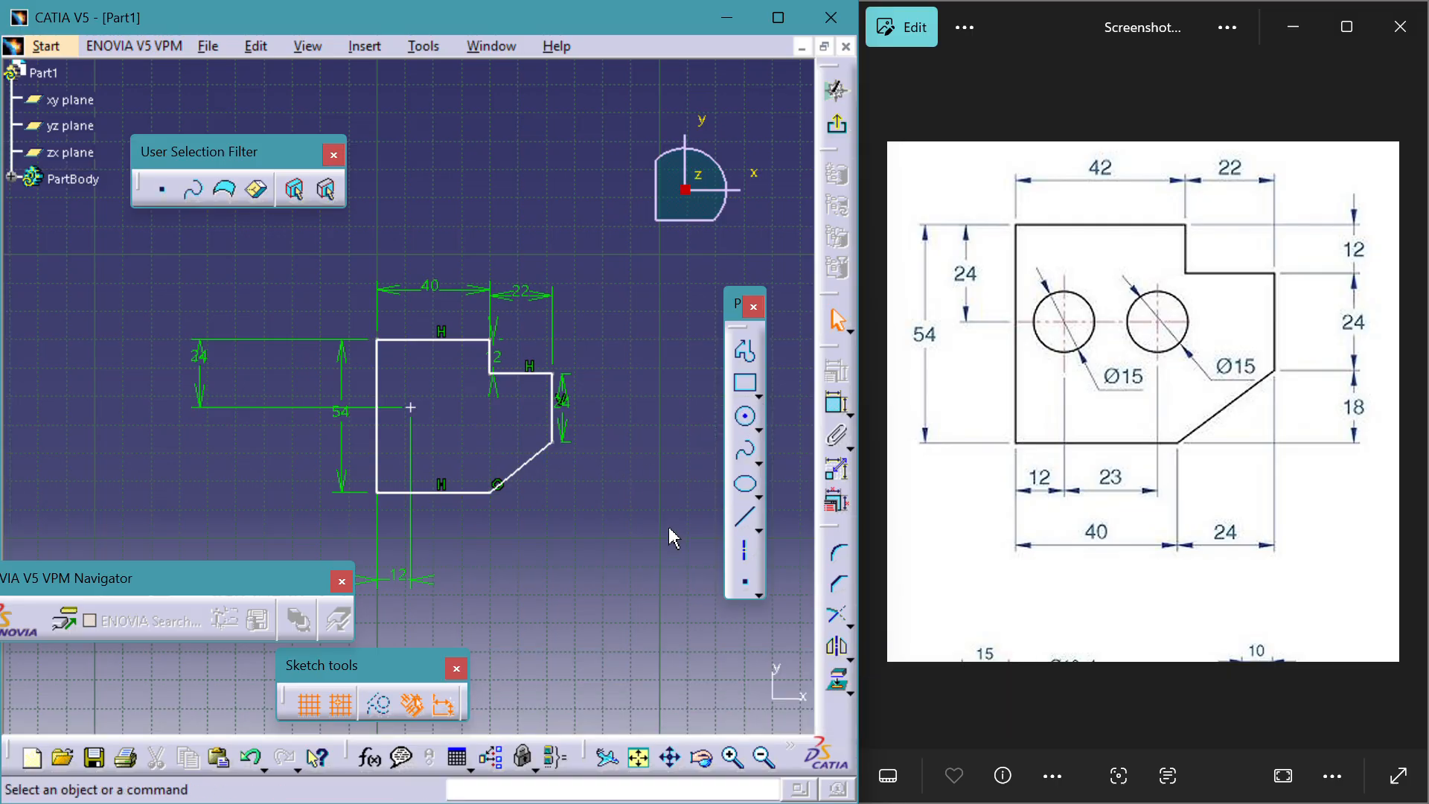
{"action": "left_click", "coordinate": [743, 584]}
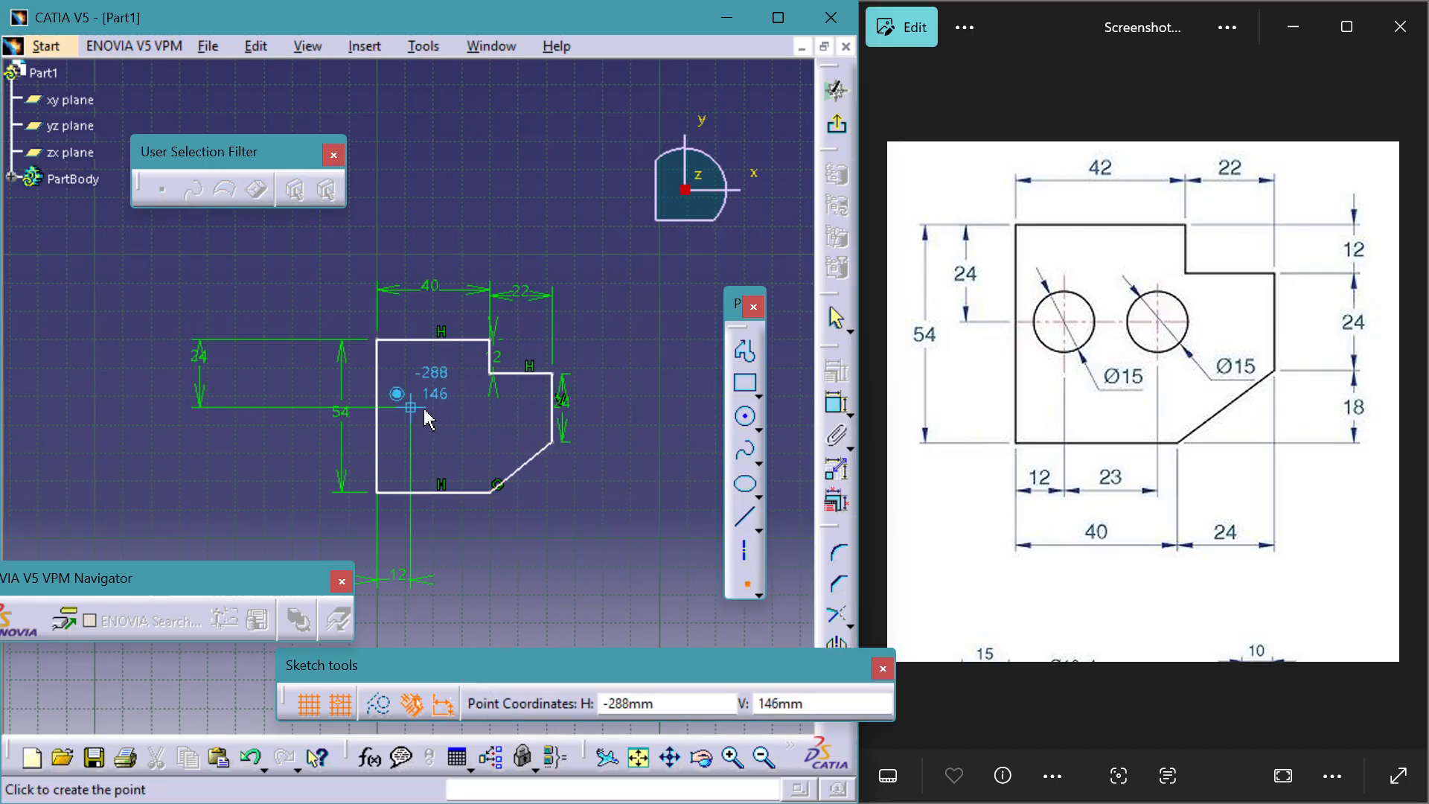
{"action": "left_click", "coordinate": [462, 407]}
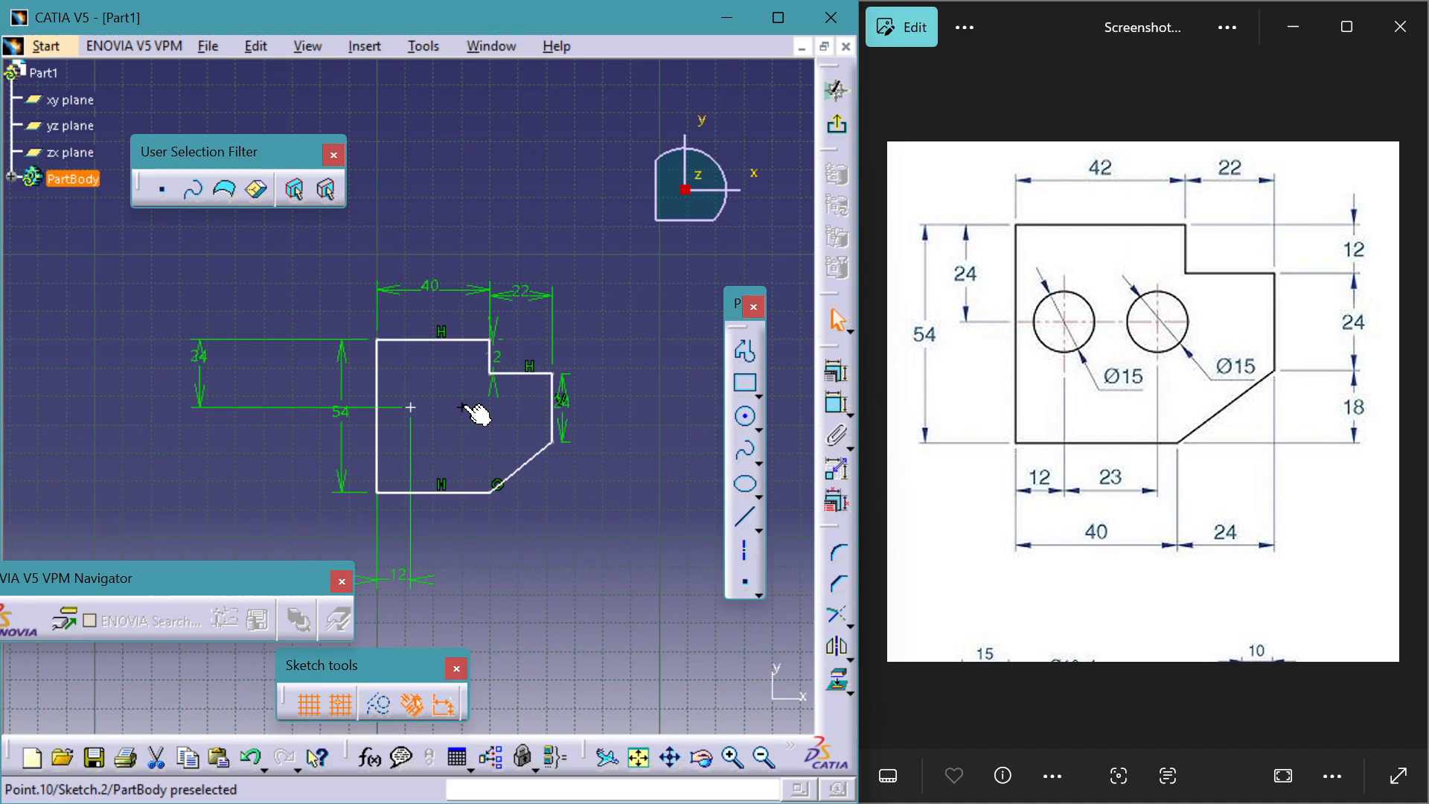
{"action": "left_click", "coordinate": [463, 408]}
{"action": "key", "text": "ctrl+z"}
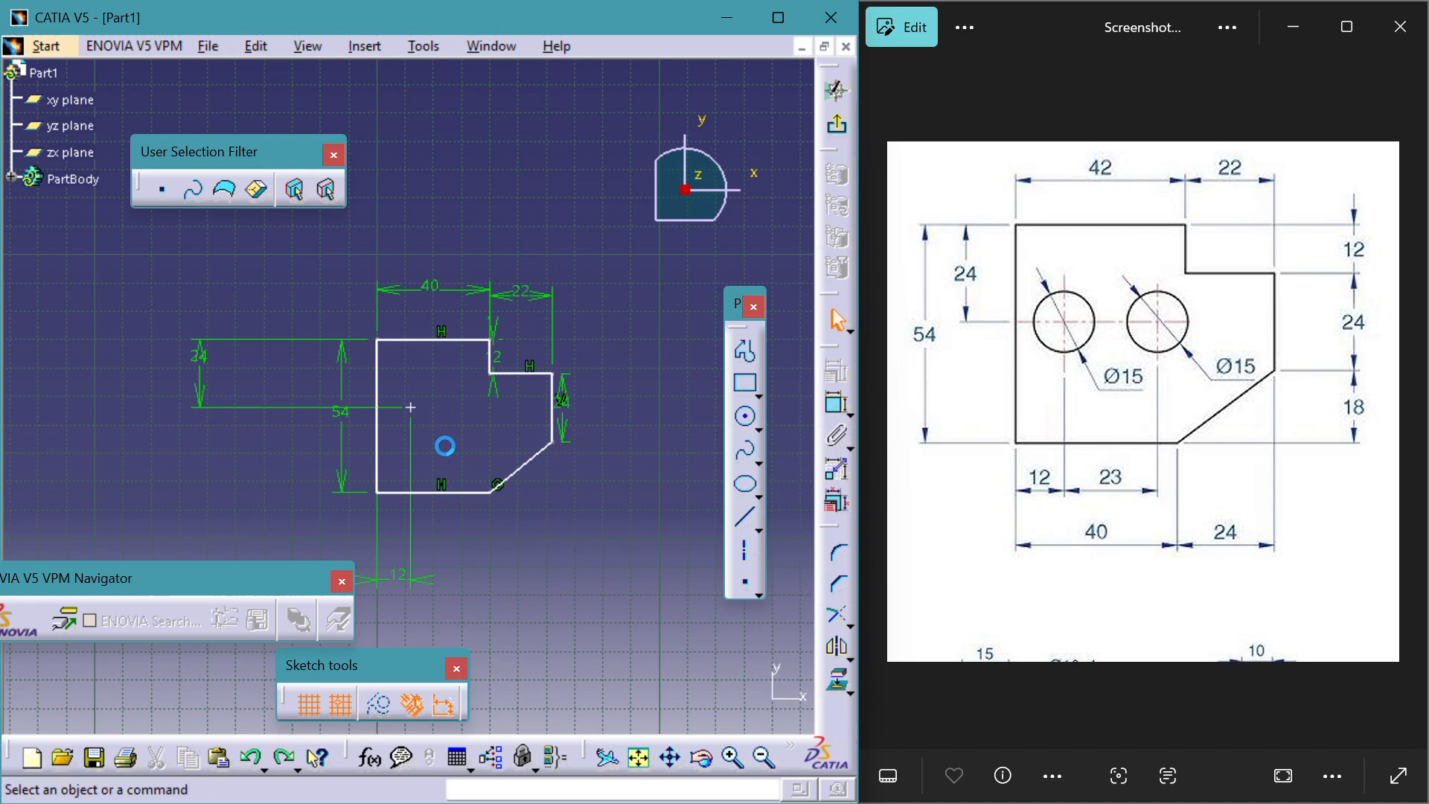
Place a second point inside the profile, level with the first point and about 18 mm to its right
{"action": "left_click", "coordinate": [748, 582]}
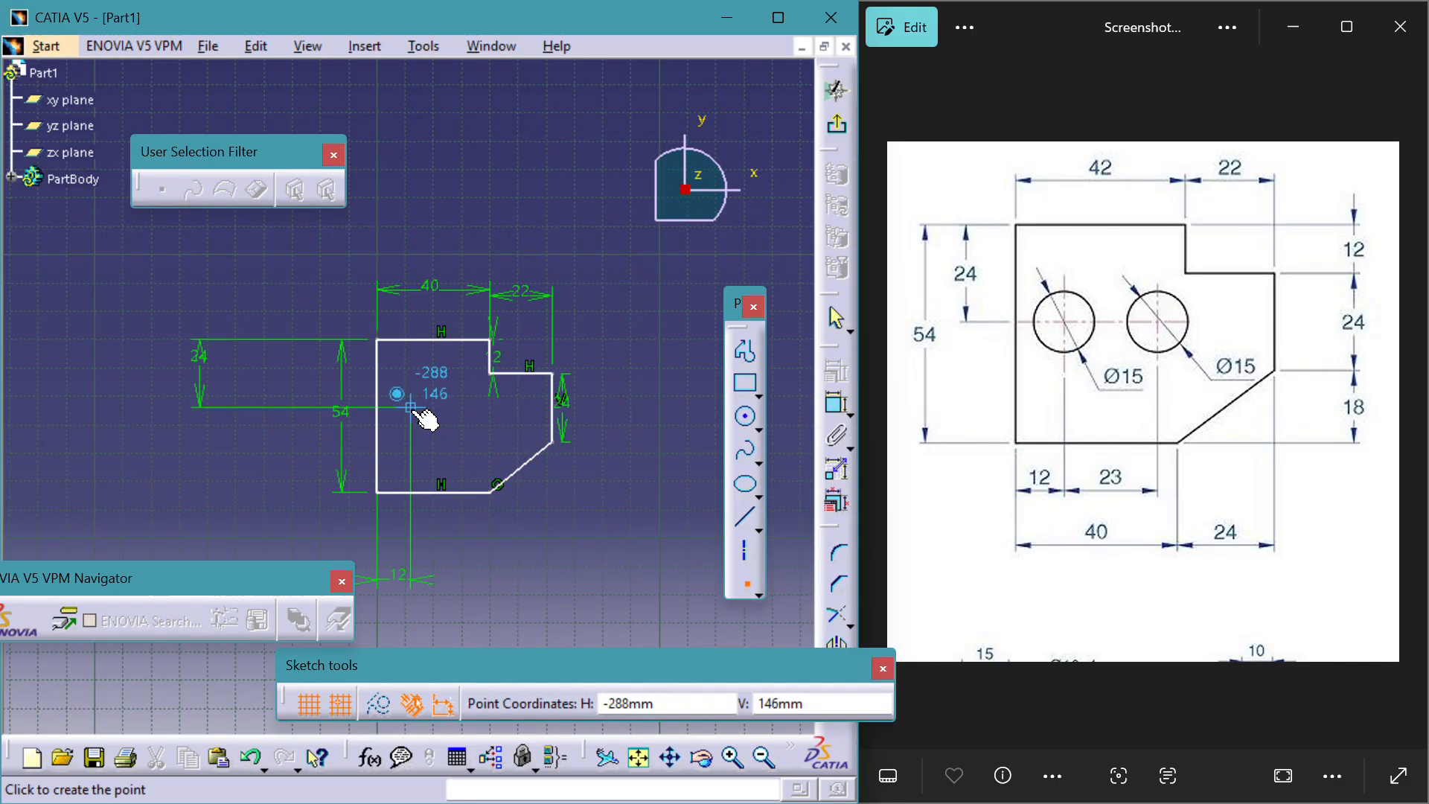
{"action": "left_click", "coordinate": [418, 410]}
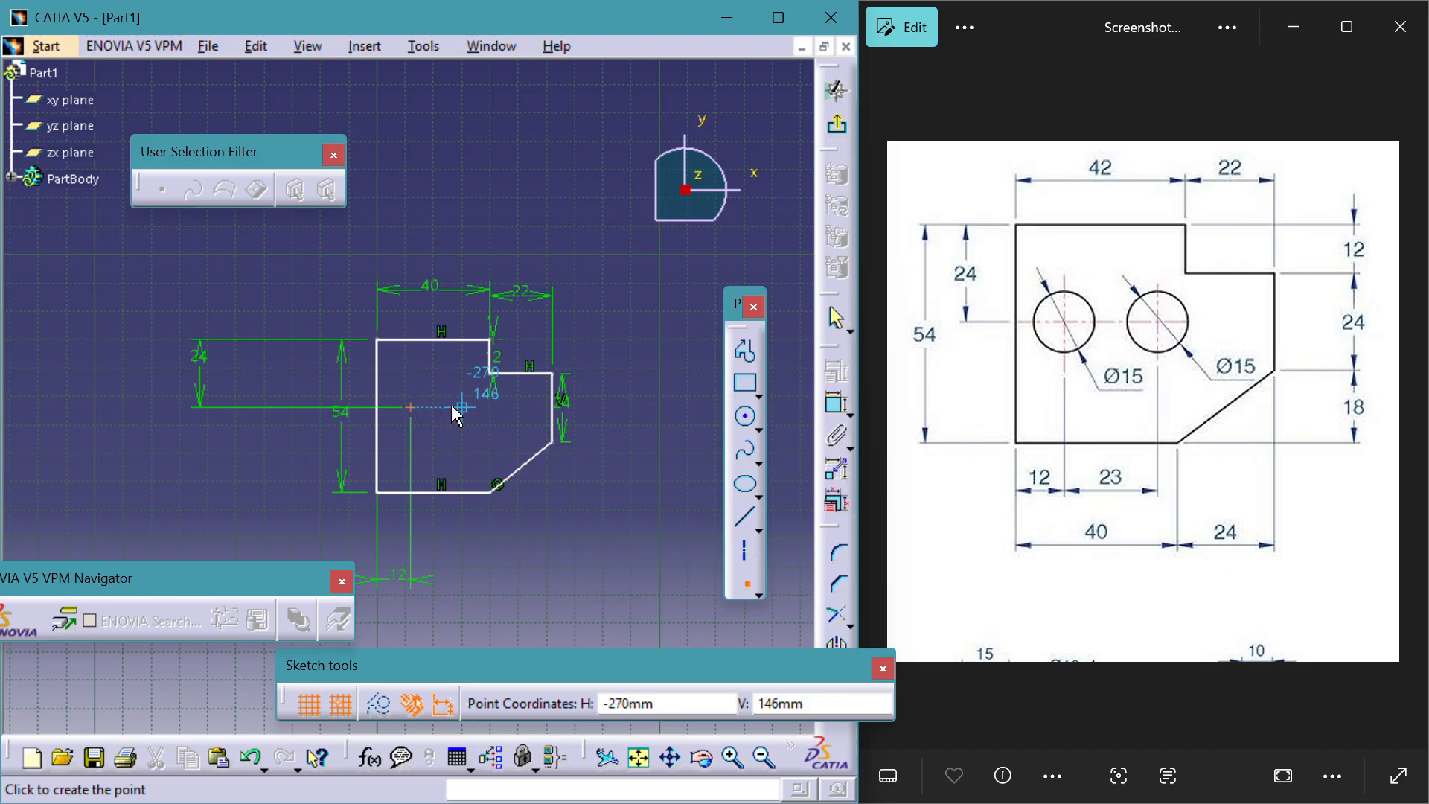
{"action": "left_click", "coordinate": [456, 408]}
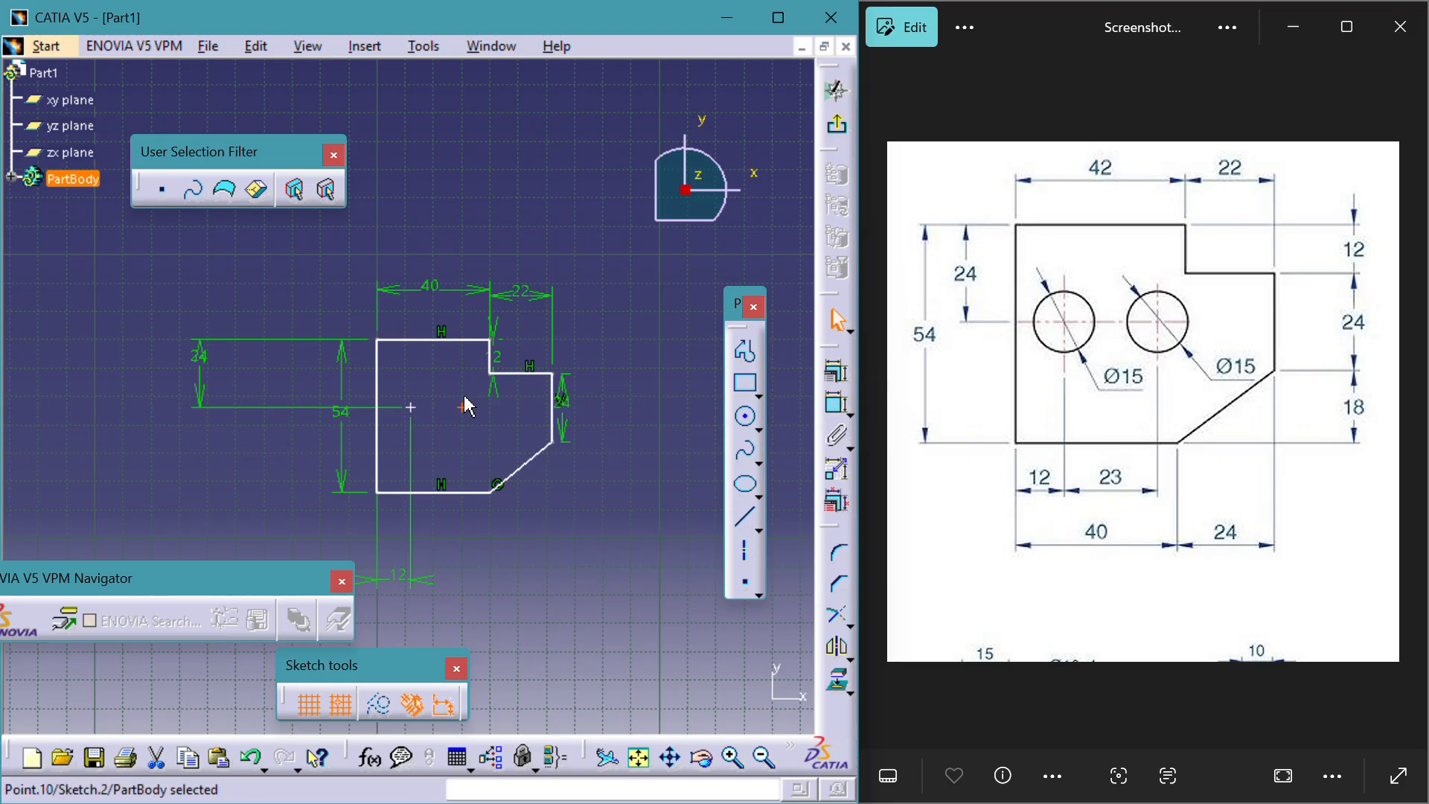
Dimension the horizontal distance between the two points, place it just below them and set it to 23 mm
{"action": "left_click", "coordinate": [410, 407], "text": "ctrl"}
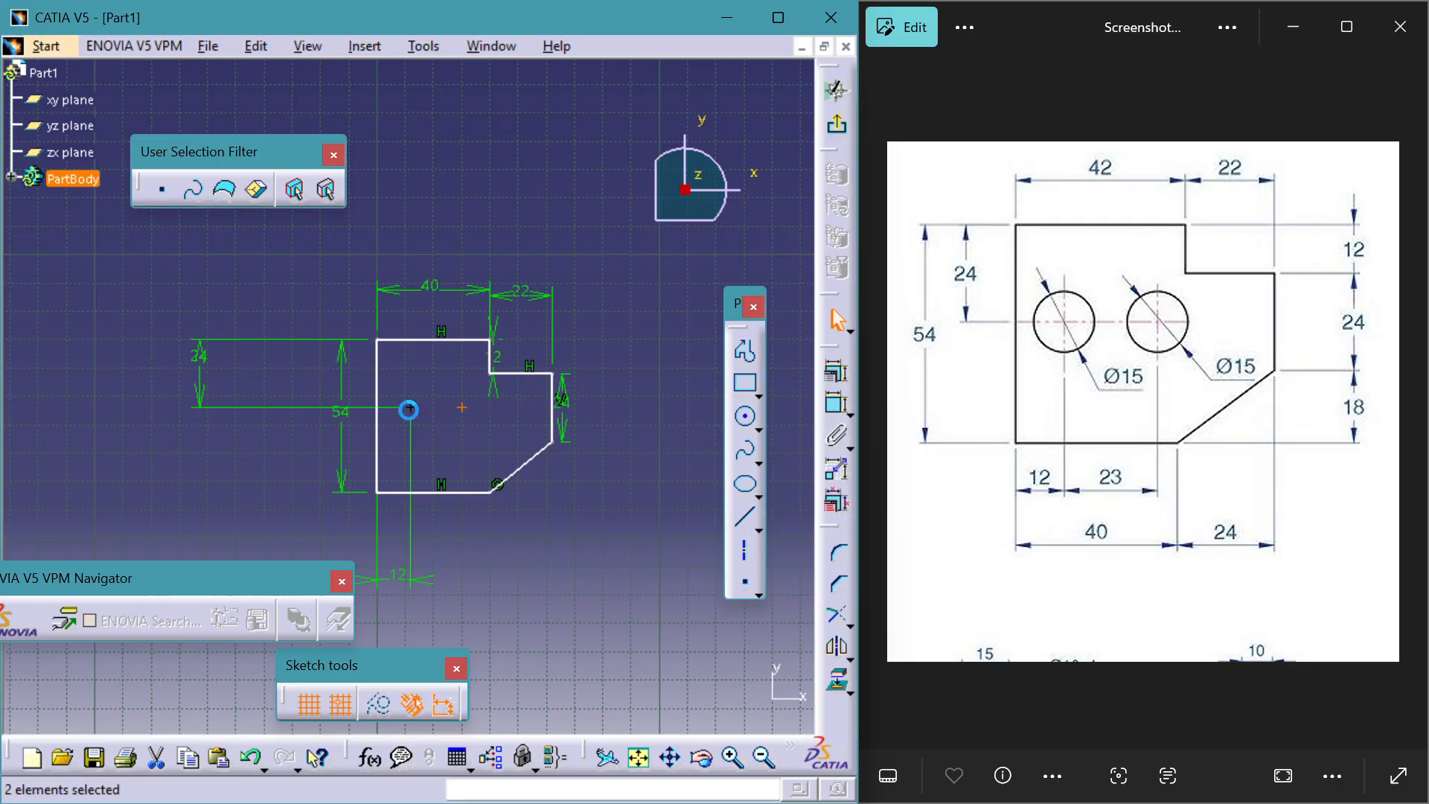
{"action": "left_click", "coordinate": [836, 404]}
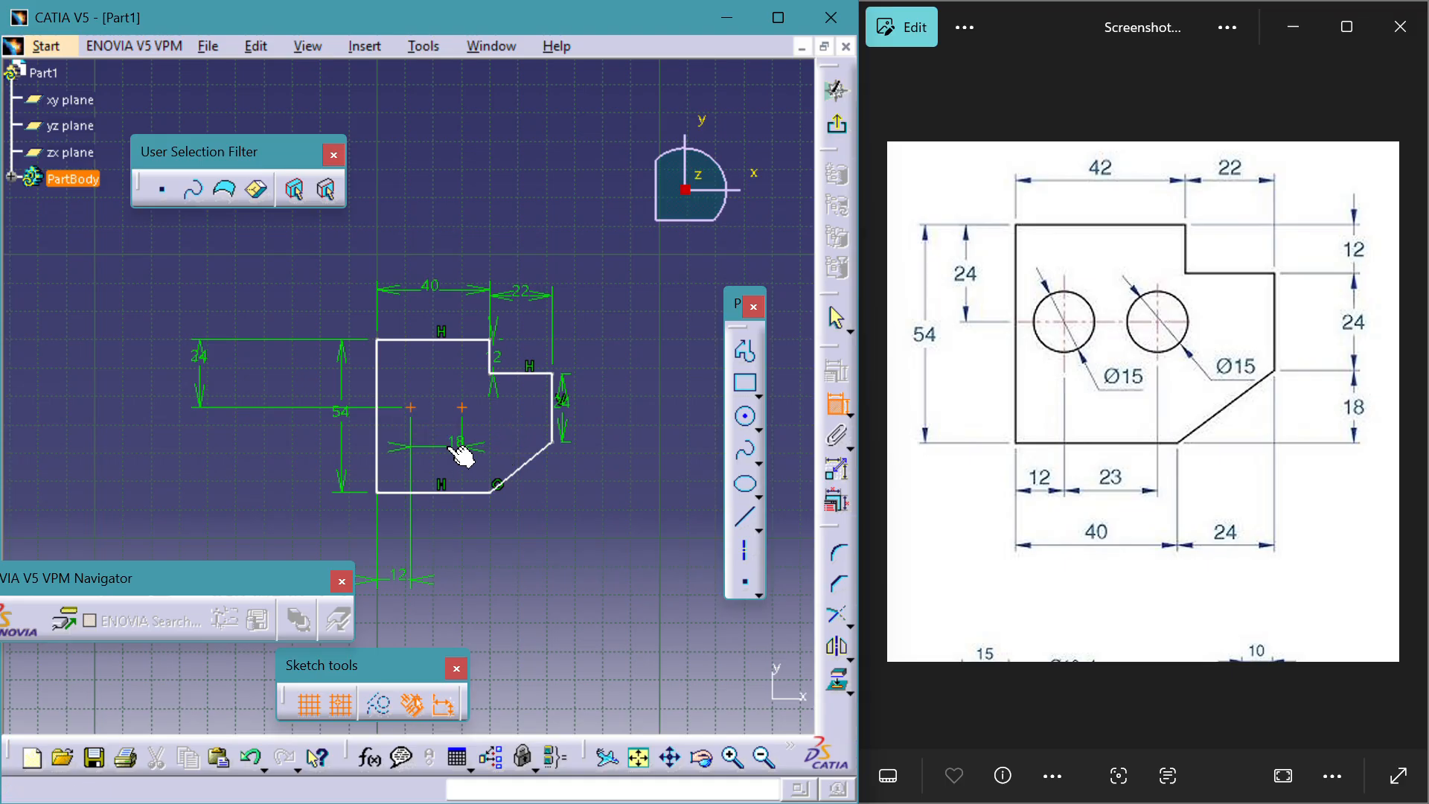
{"action": "left_click", "coordinate": [451, 450]}
{"action": "double_click", "coordinate": [460, 447]}
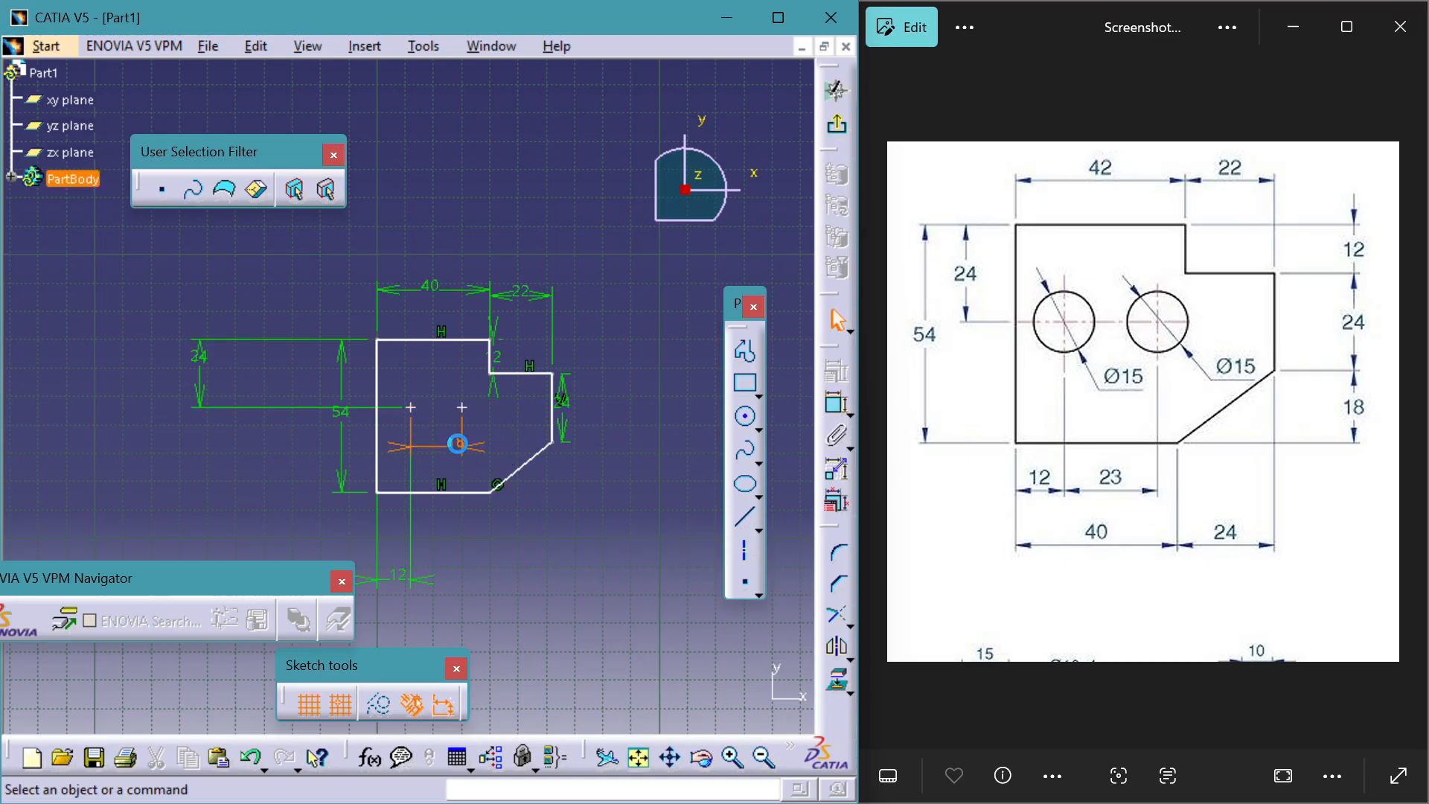
{"action": "key", "text": "BackSpace"}
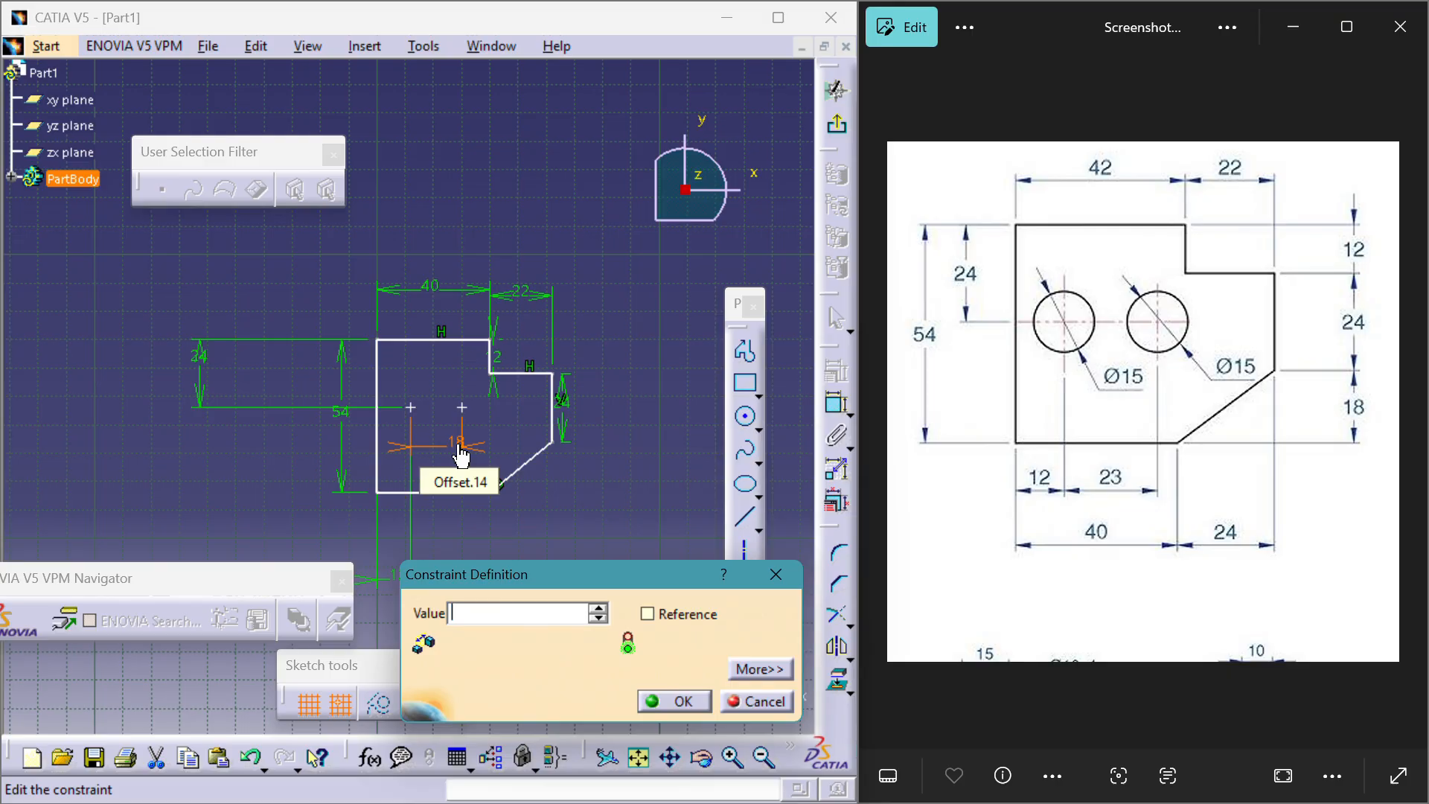
{"action": "type", "text": "23mm"}
{"action": "key", "text": "Return"}
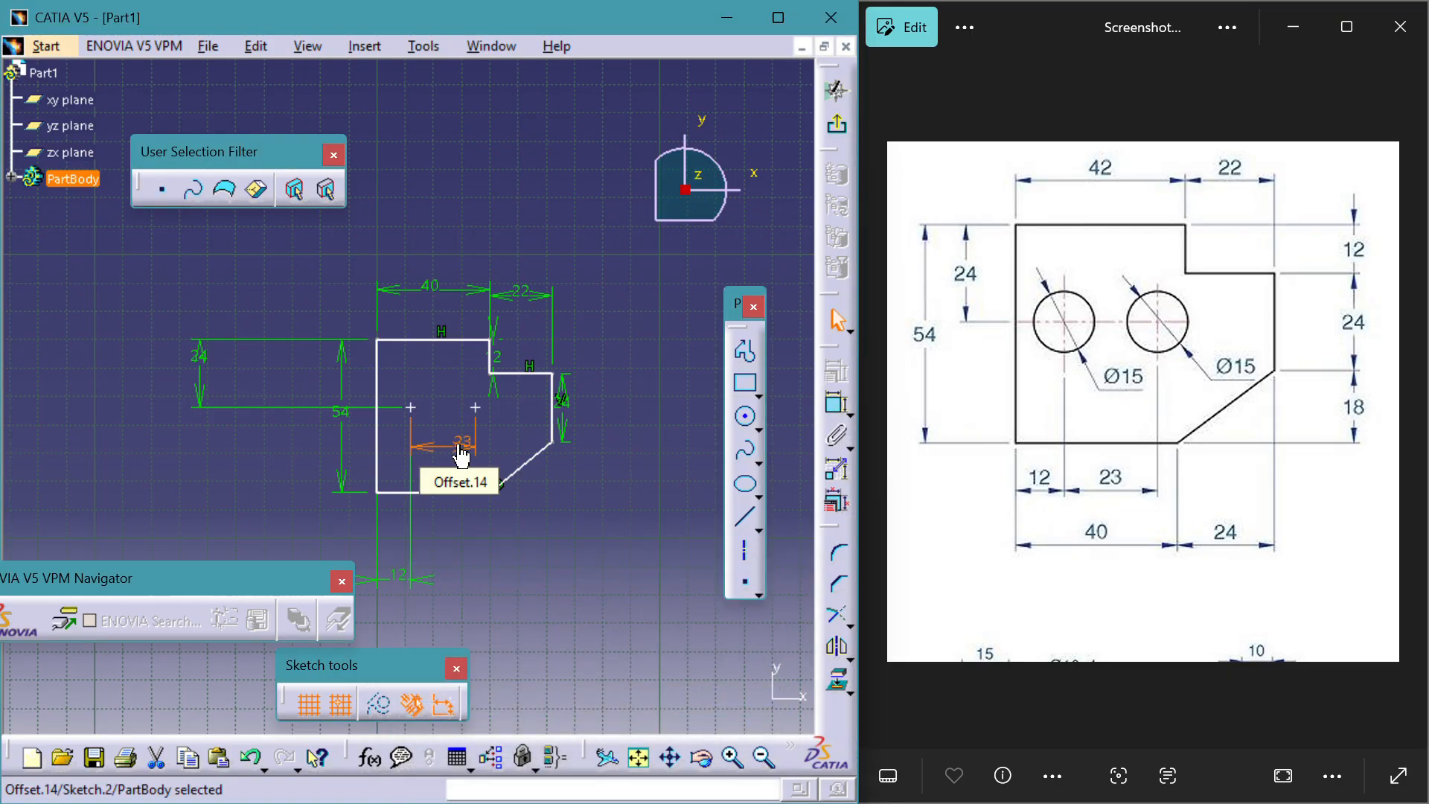
{"action": "left_click", "coordinate": [574, 338]}
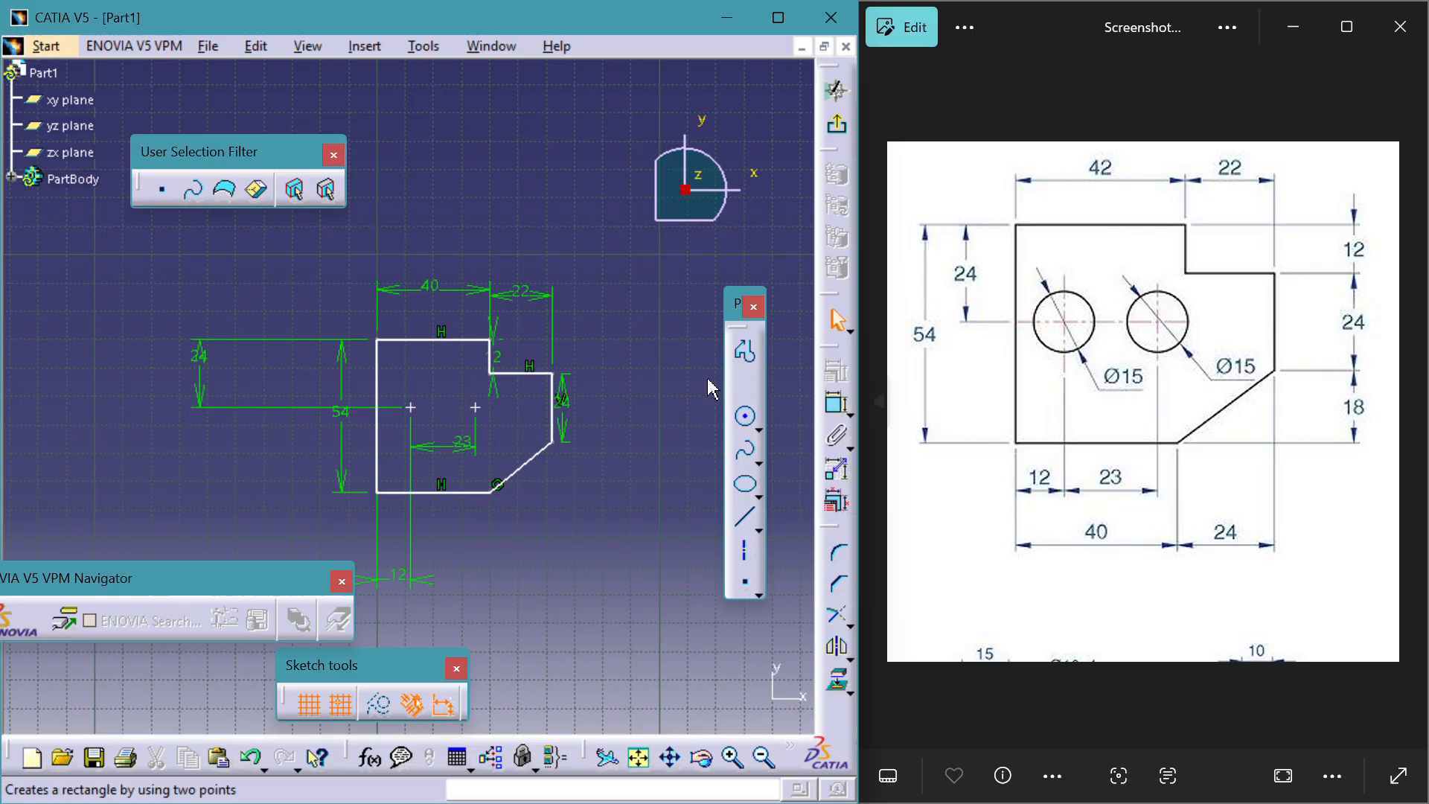
Draw a circle with a 7.5 mm radius centred on the left point
{"action": "left_click", "coordinate": [748, 422]}
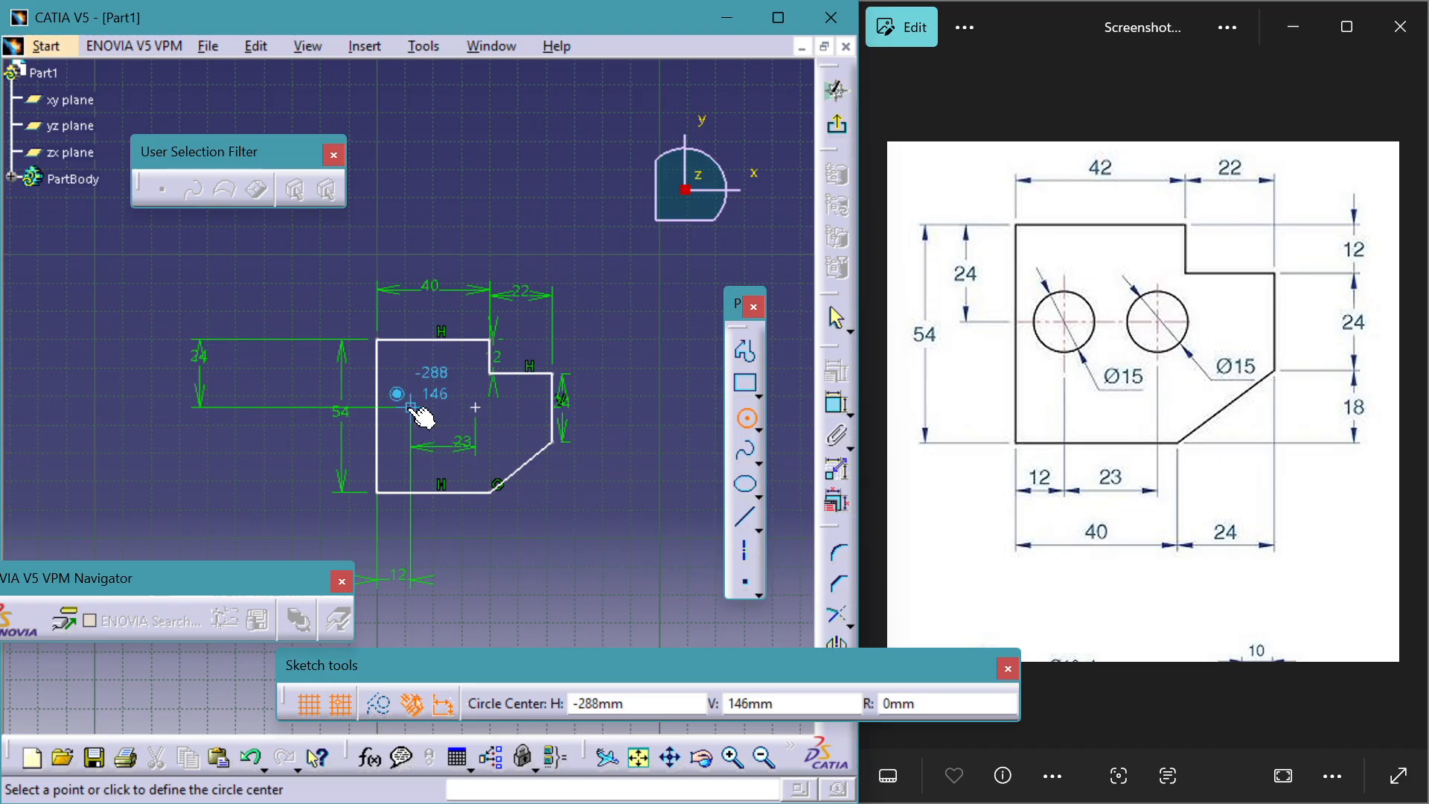
{"action": "left_click", "coordinate": [411, 407]}
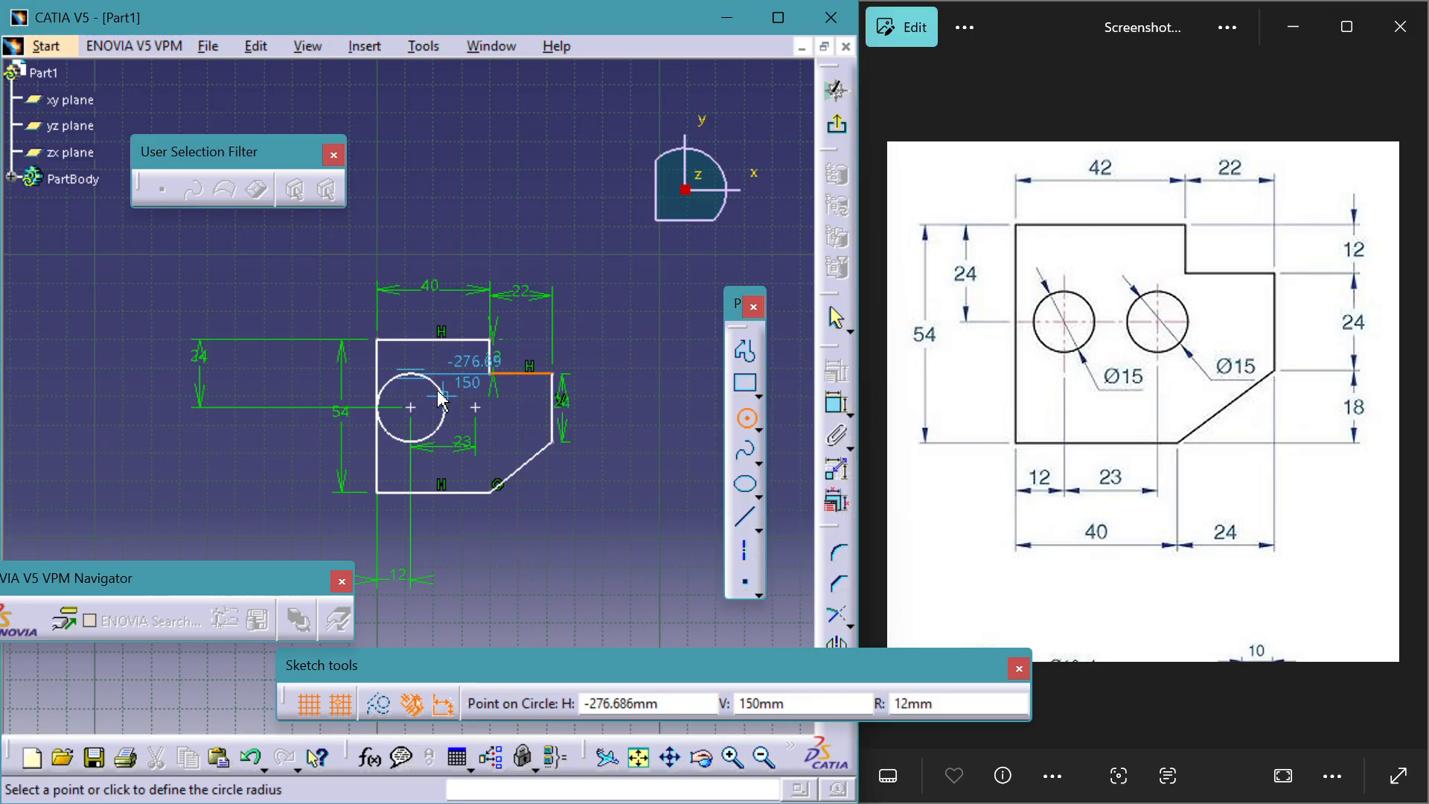
{"action": "left_click", "coordinate": [973, 702]}
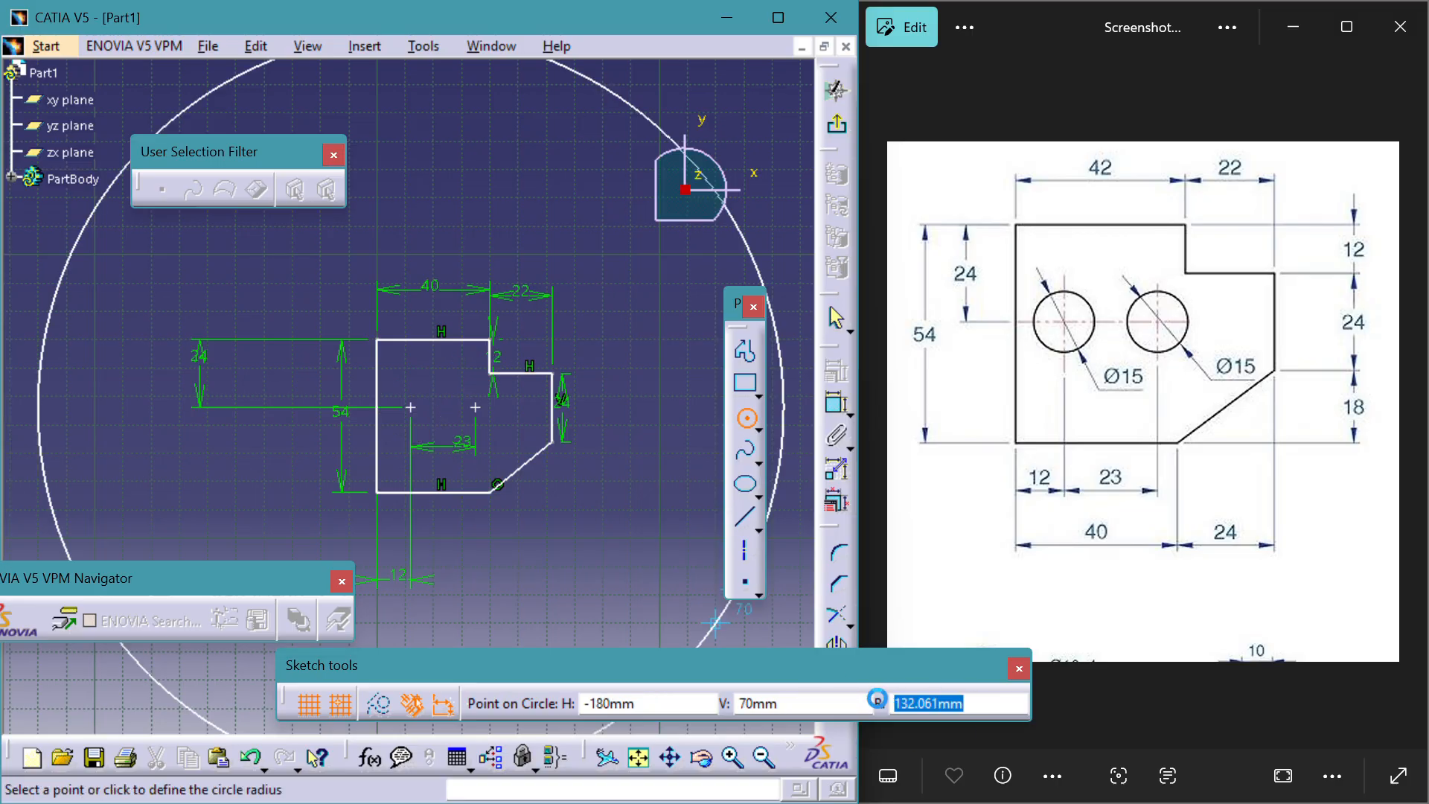
{"action": "key", "text": "BackSpace"}
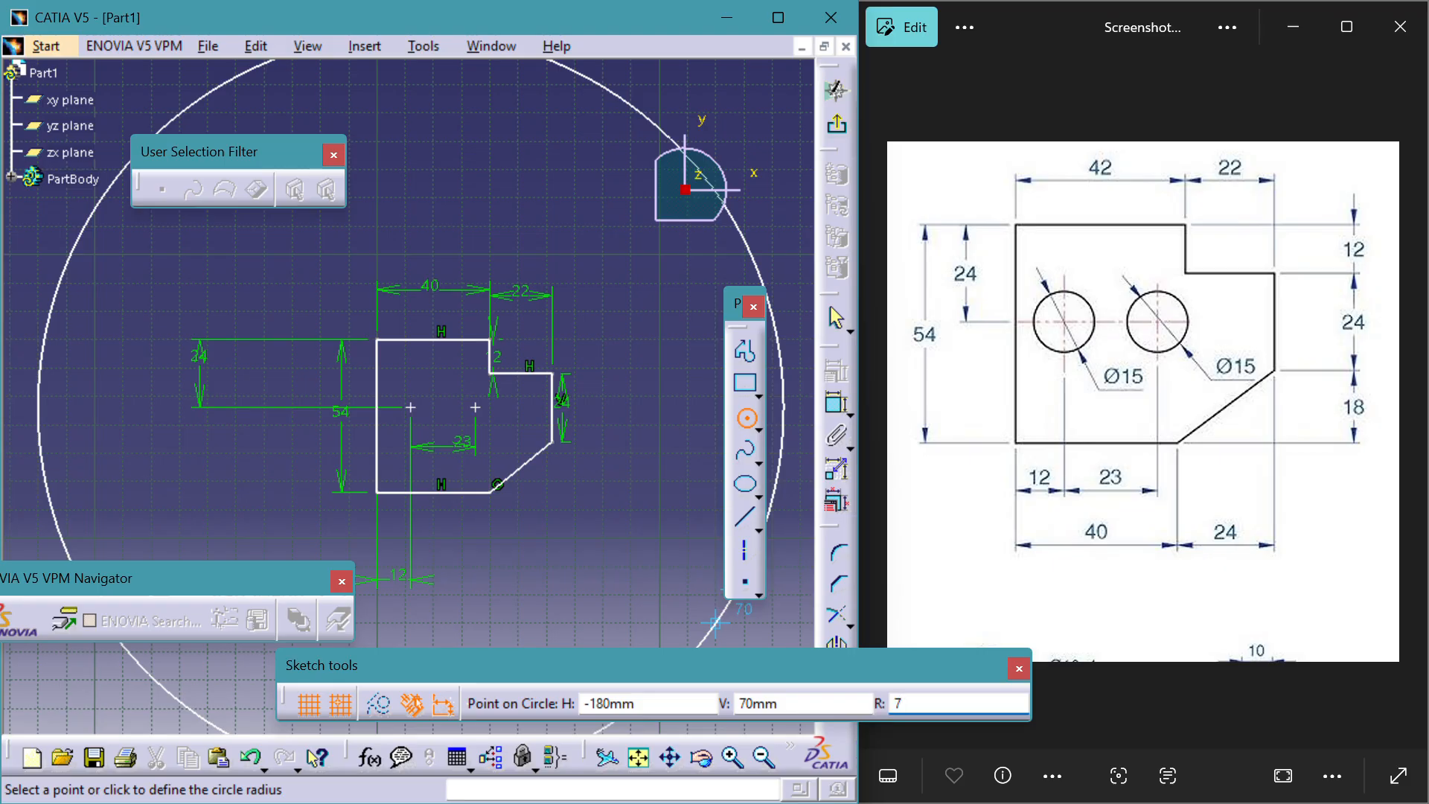
{"action": "key", "text": "Return"}
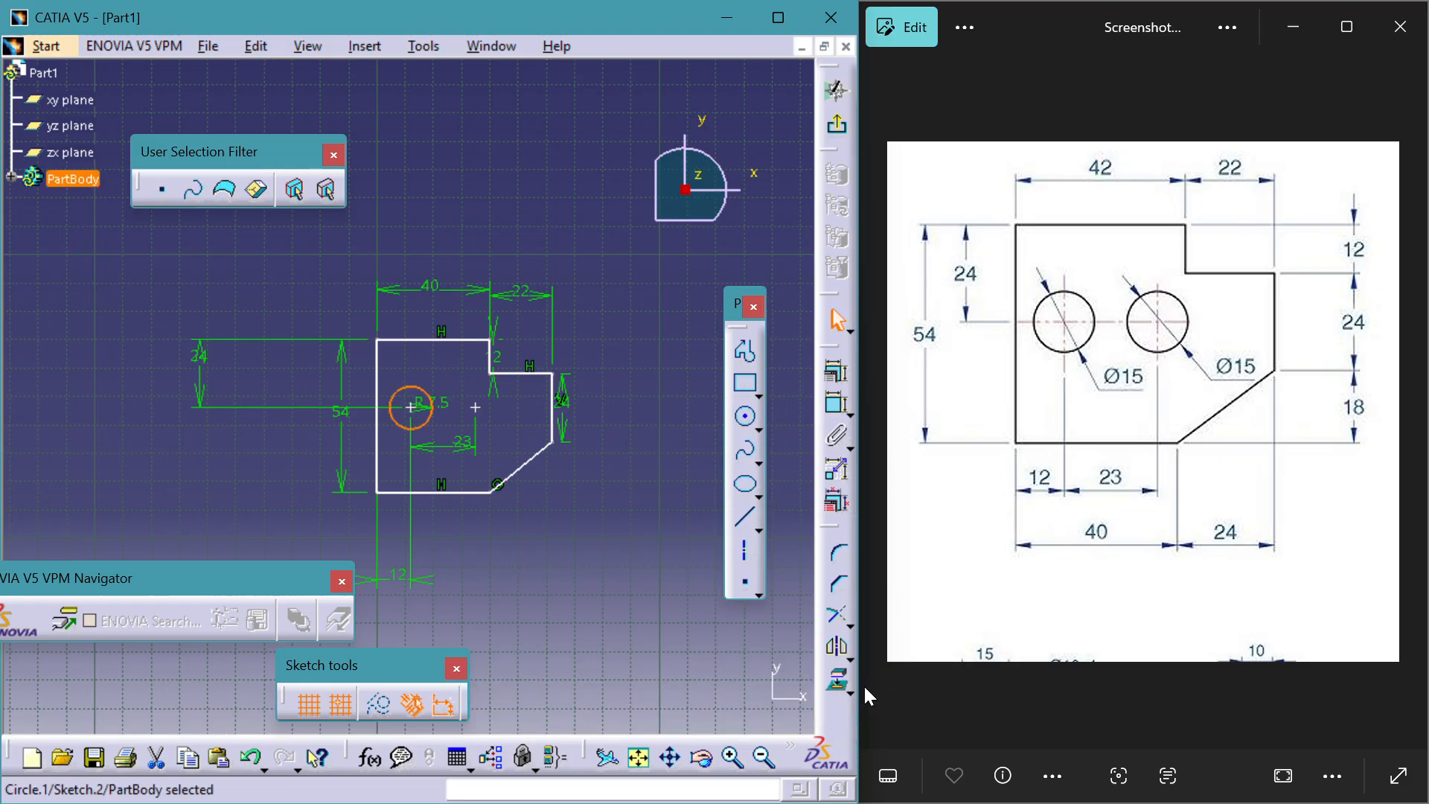
{"action": "left_click", "coordinate": [615, 363]}
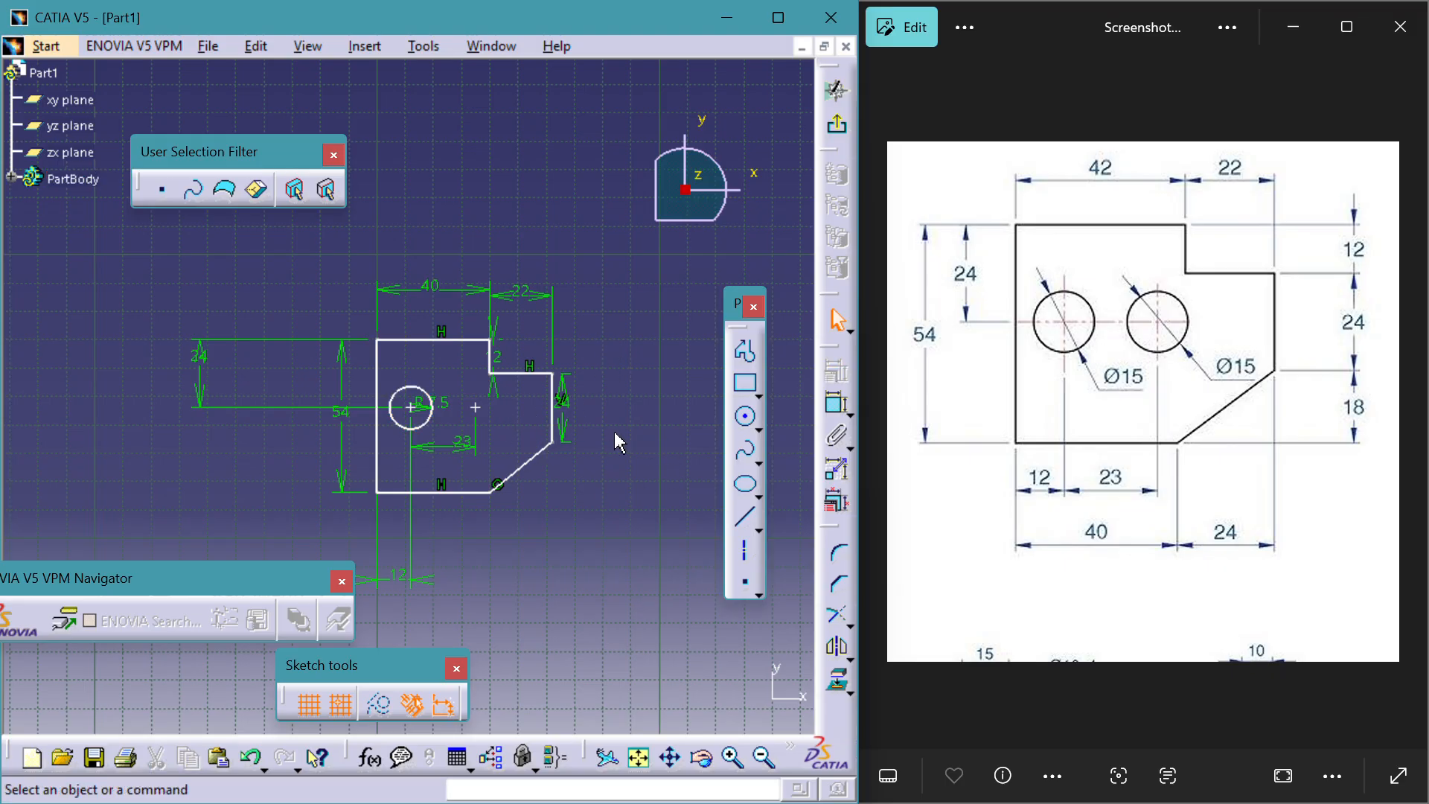
Draw a second circle centred on the right point, with a radius of about 5 mm
{"action": "left_click", "coordinate": [745, 416]}
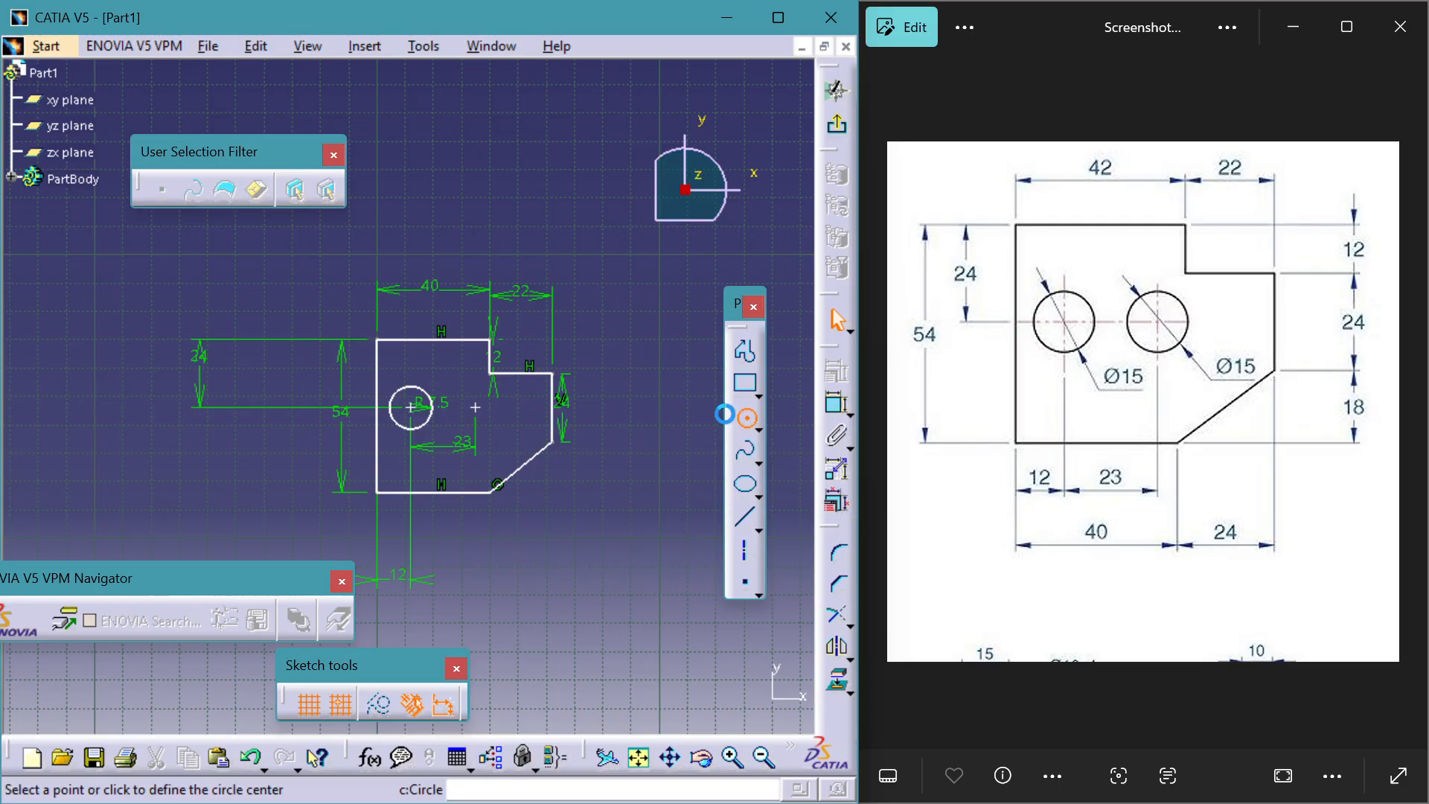
{"action": "left_click", "coordinate": [475, 407]}
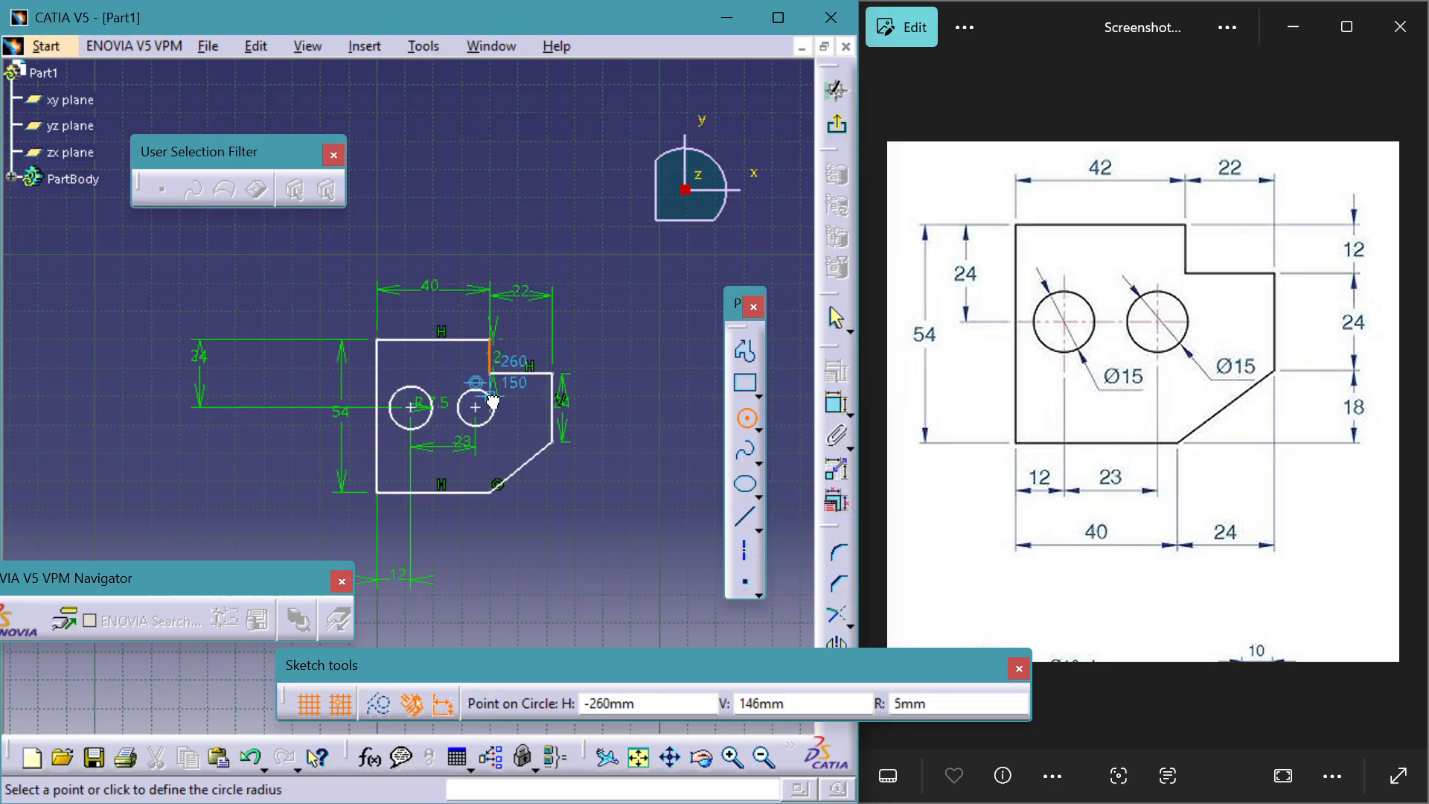
{"action": "left_click", "coordinate": [500, 409]}
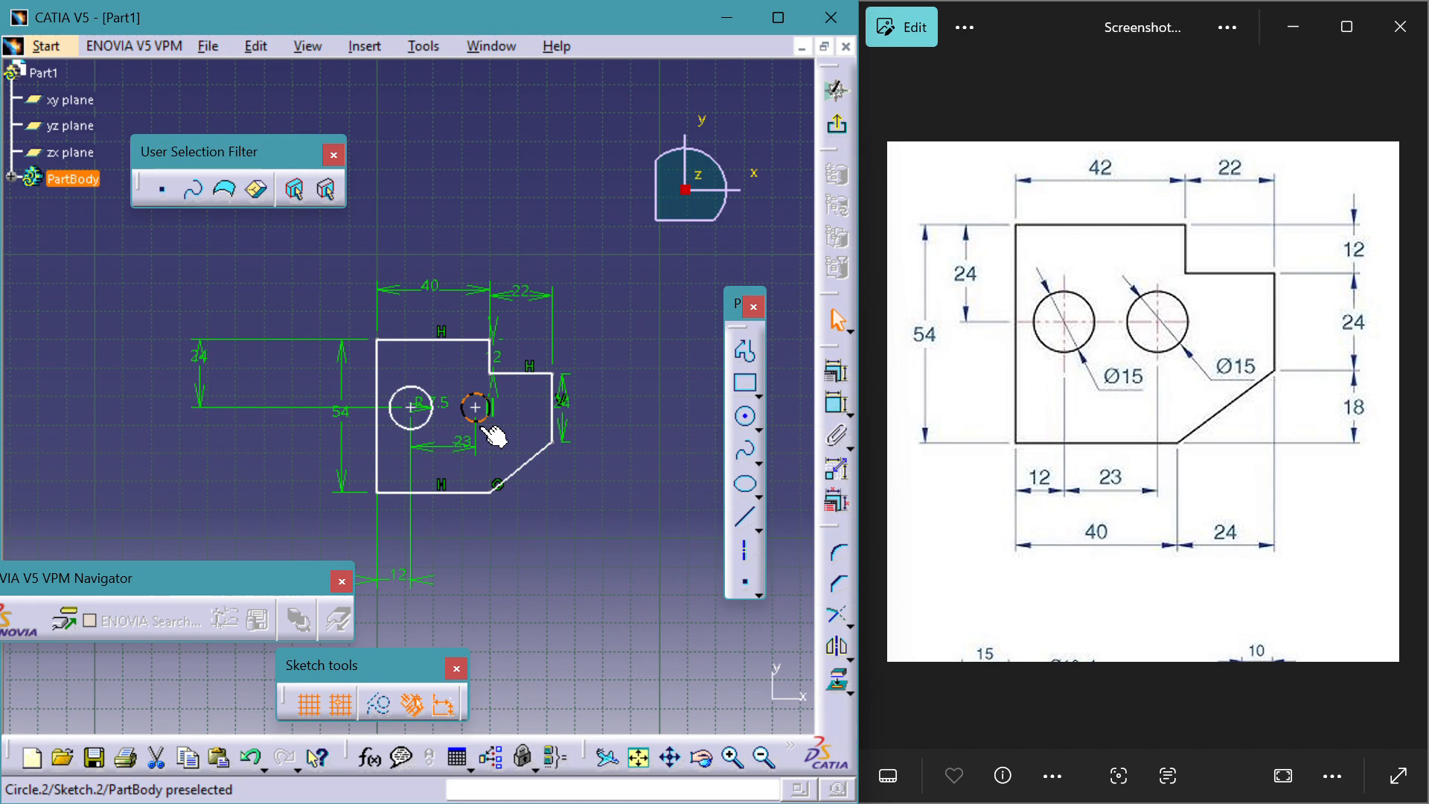
Dimension the right circle's diameter, place it outside the sloped edge and set it to 15 mm
{"action": "left_click", "coordinate": [491, 421]}
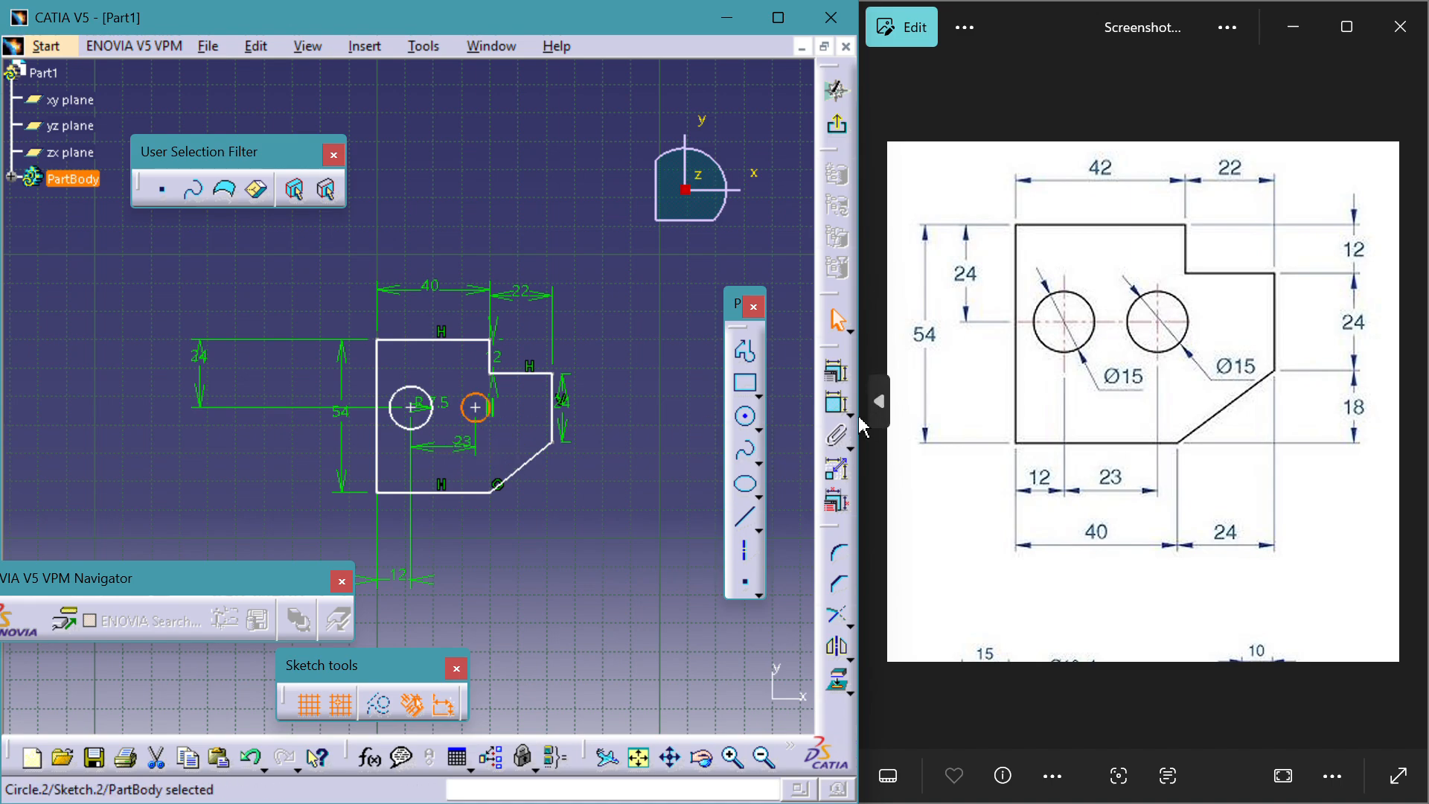
{"action": "left_click", "coordinate": [837, 403]}
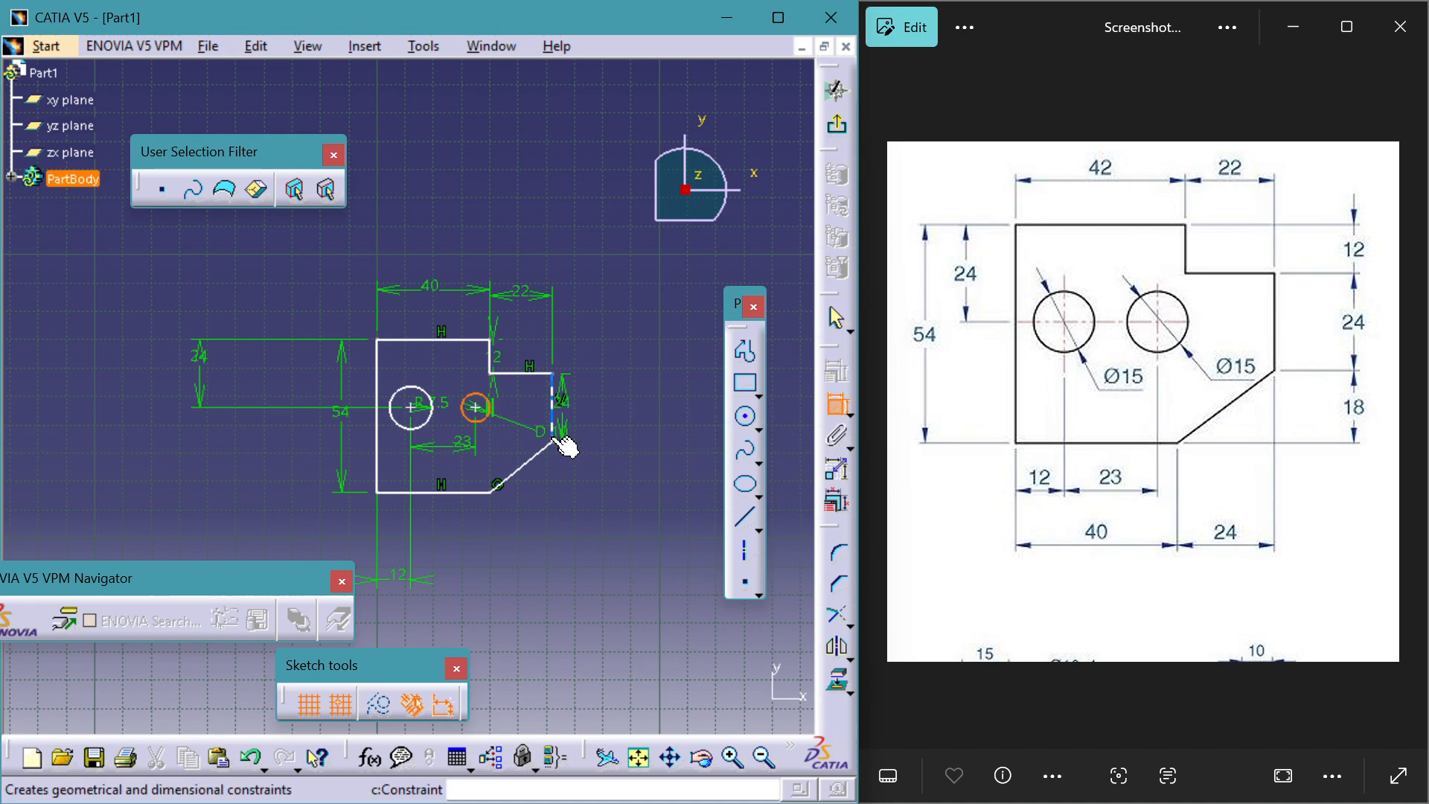
{"action": "left_click", "coordinate": [590, 494]}
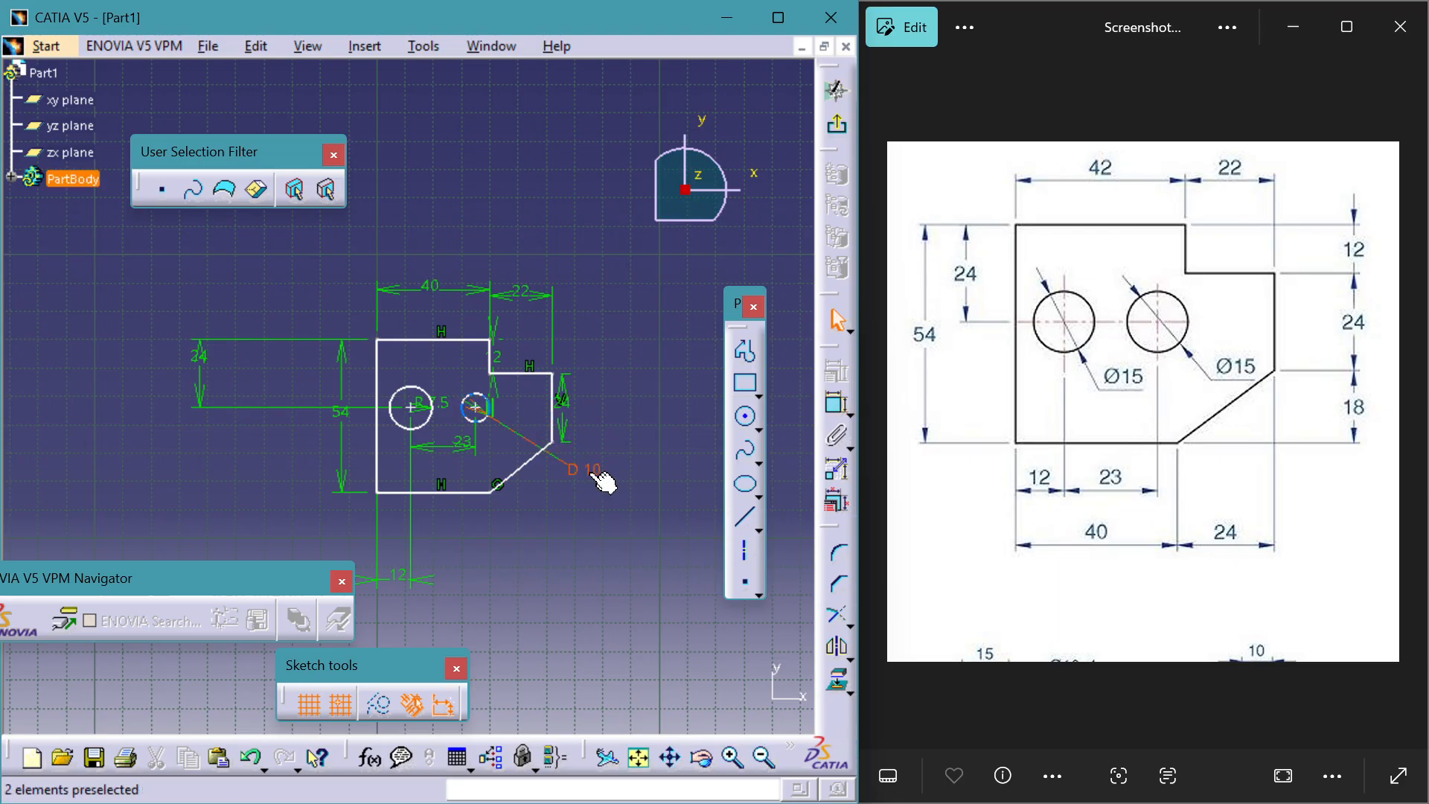
{"action": "double_click", "coordinate": [588, 470]}
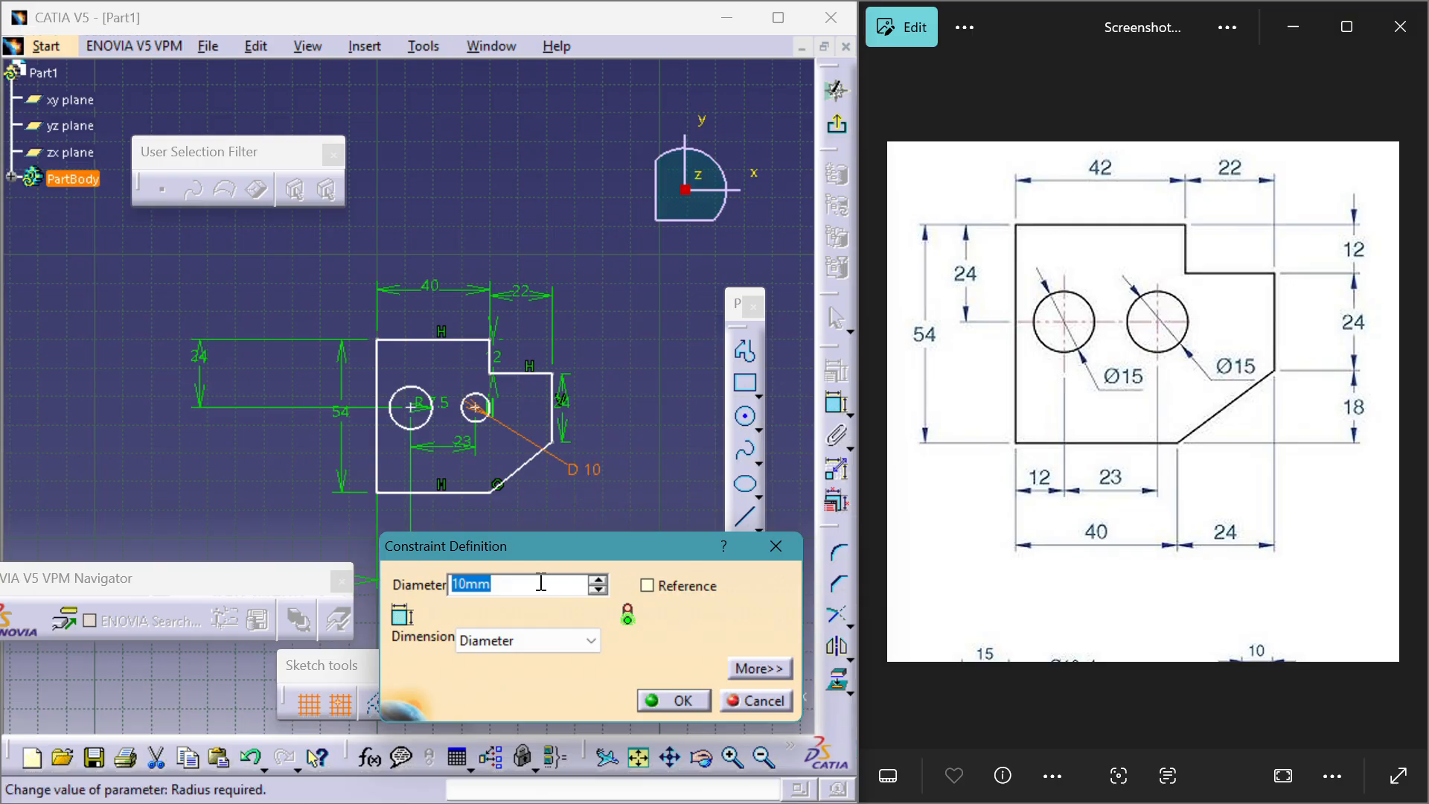
{"action": "type", "text": "15"}
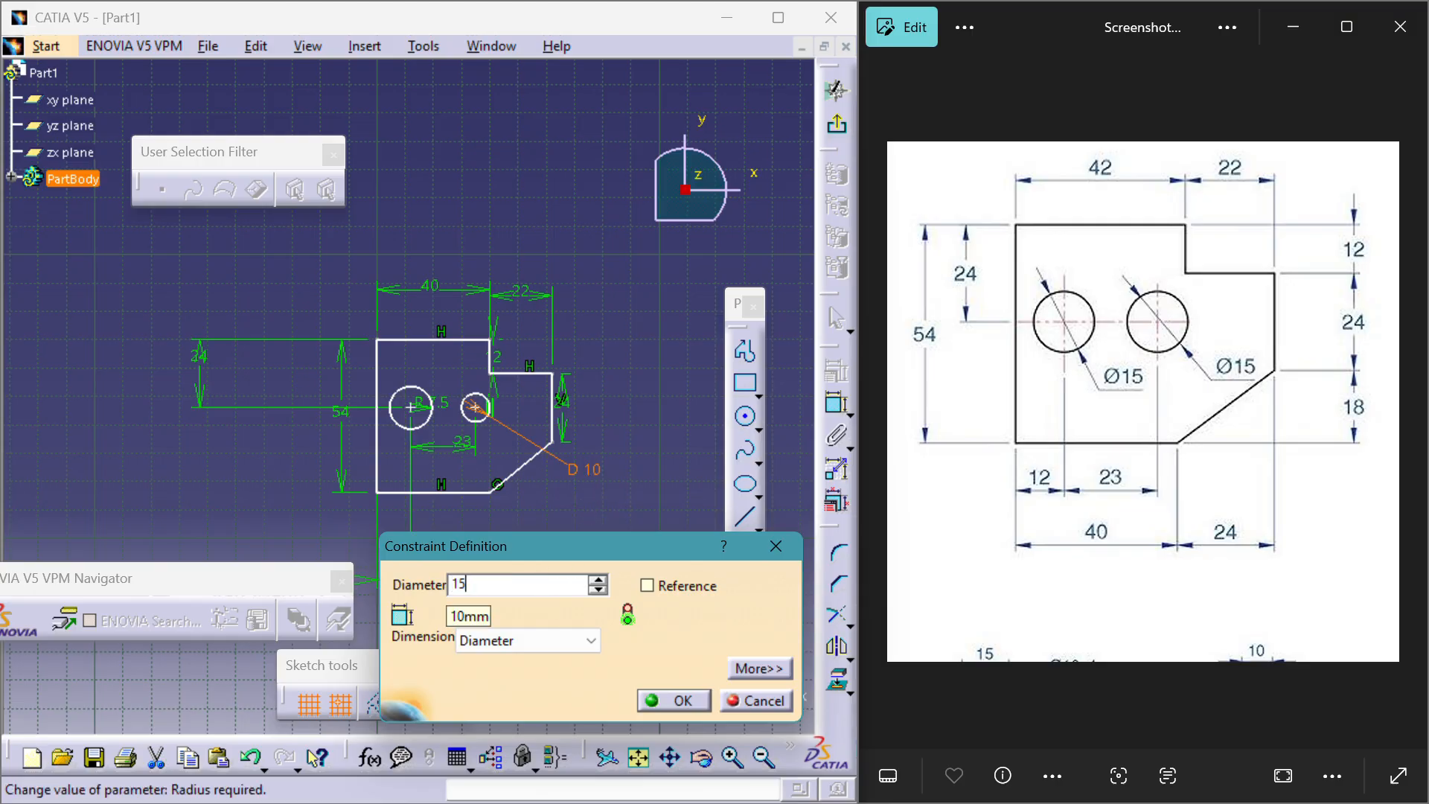
{"action": "key", "text": "Return"}
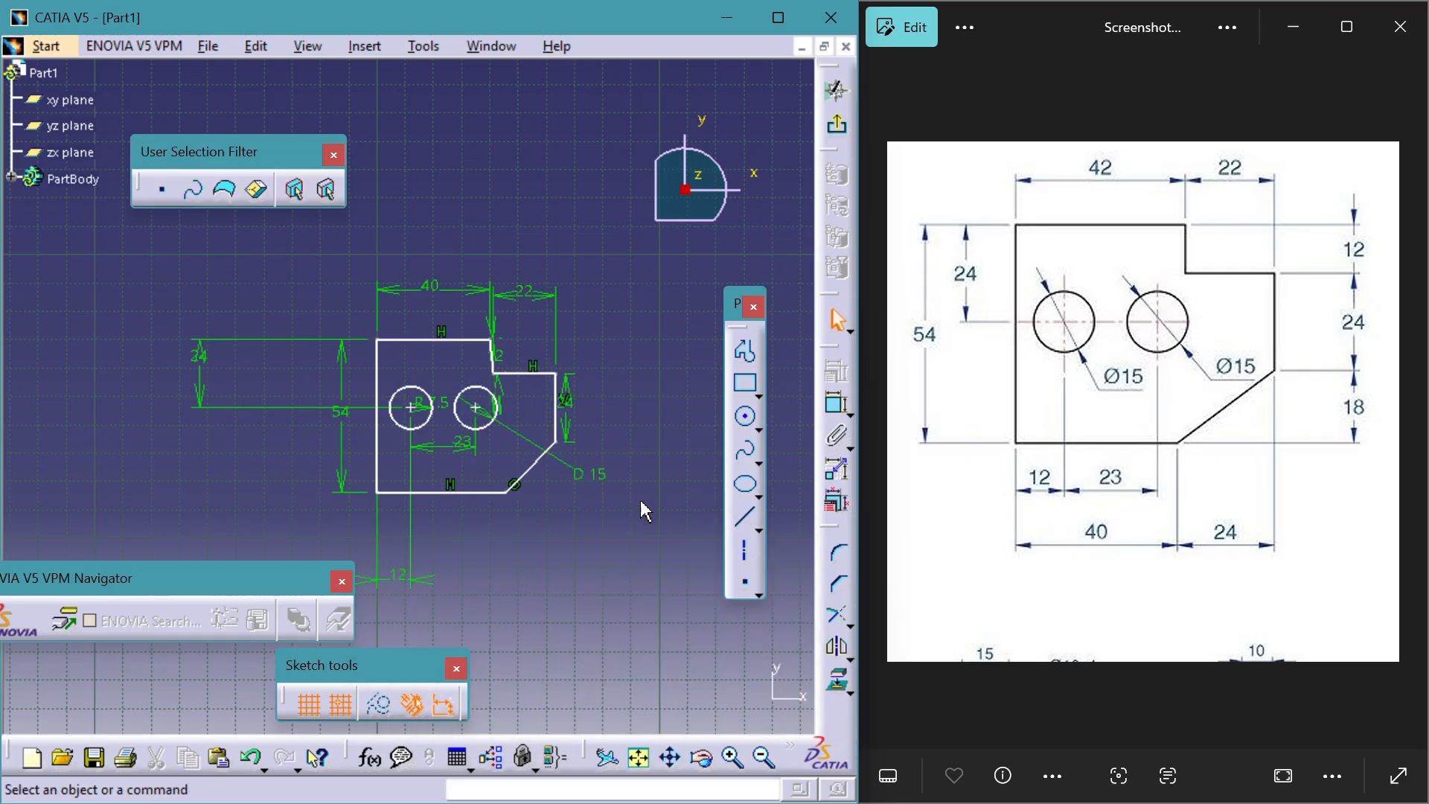
Turn the ENOVIA V5 VPM Navigator toolbar into a vertical floating toolbar beside the profile
{"action": "left_click_drag", "start_coordinate": [184, 574], "coordinate": [92, 490]}
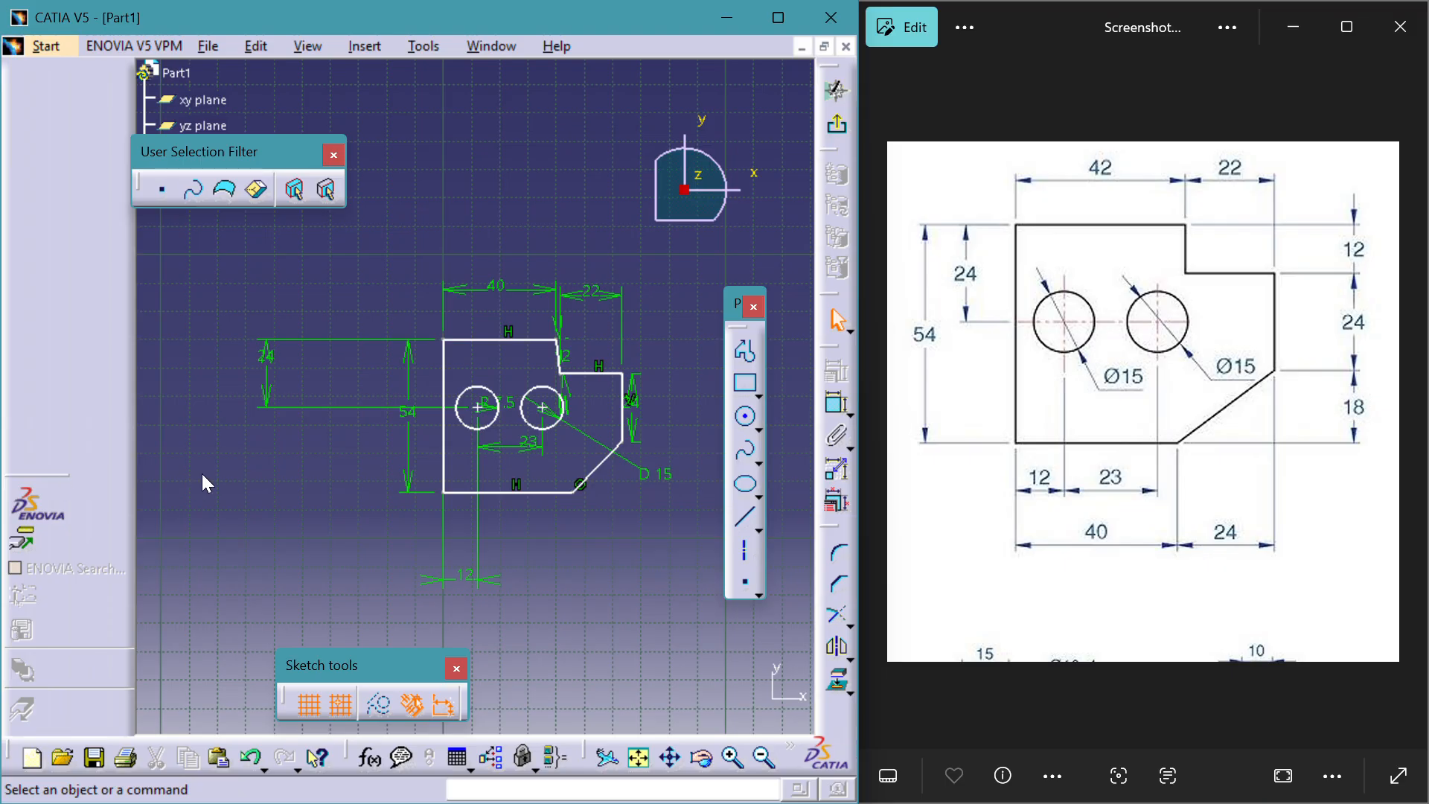
{"action": "left_click_drag", "start_coordinate": [203, 484], "coordinate": [217, 478]}
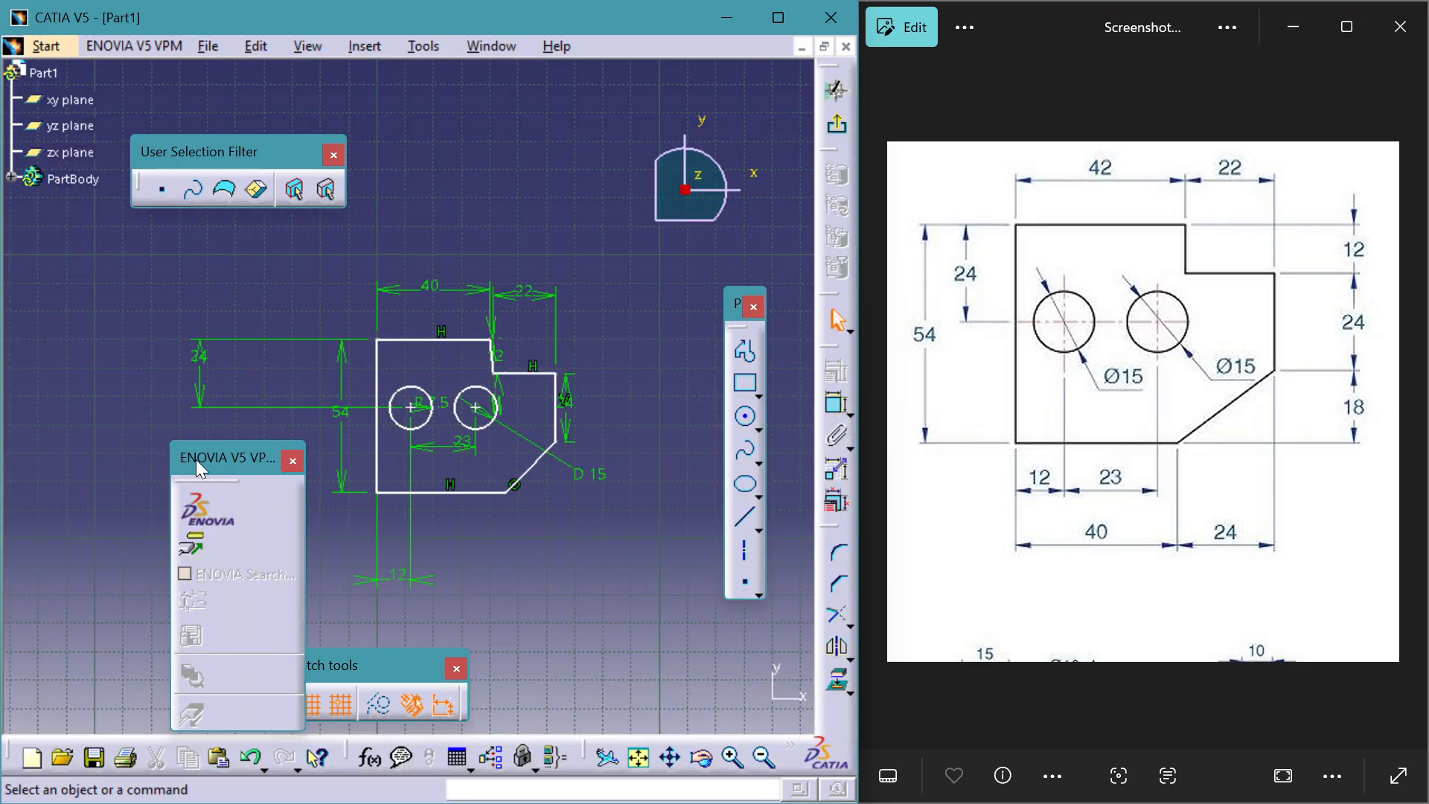